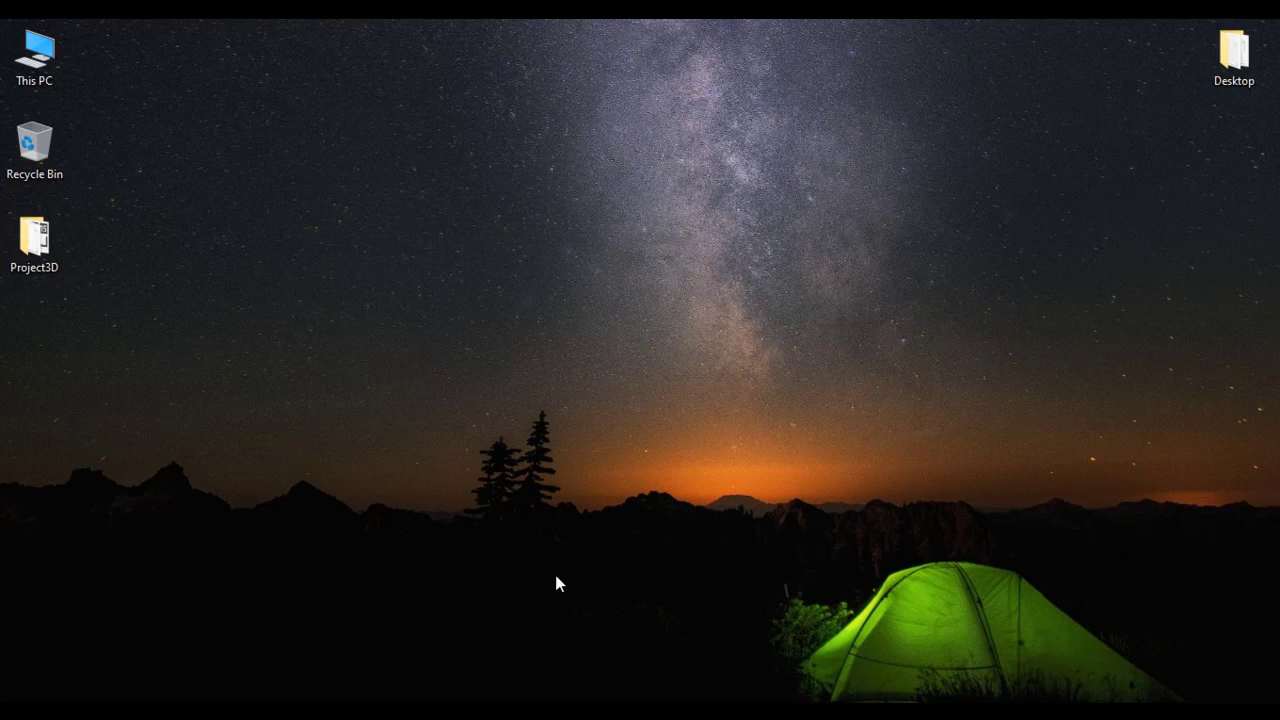
Open the Intro to Animation in Unity notes and examine the definitions of animation, the Animation Window and animation clips.
mouse_move(487, 712)
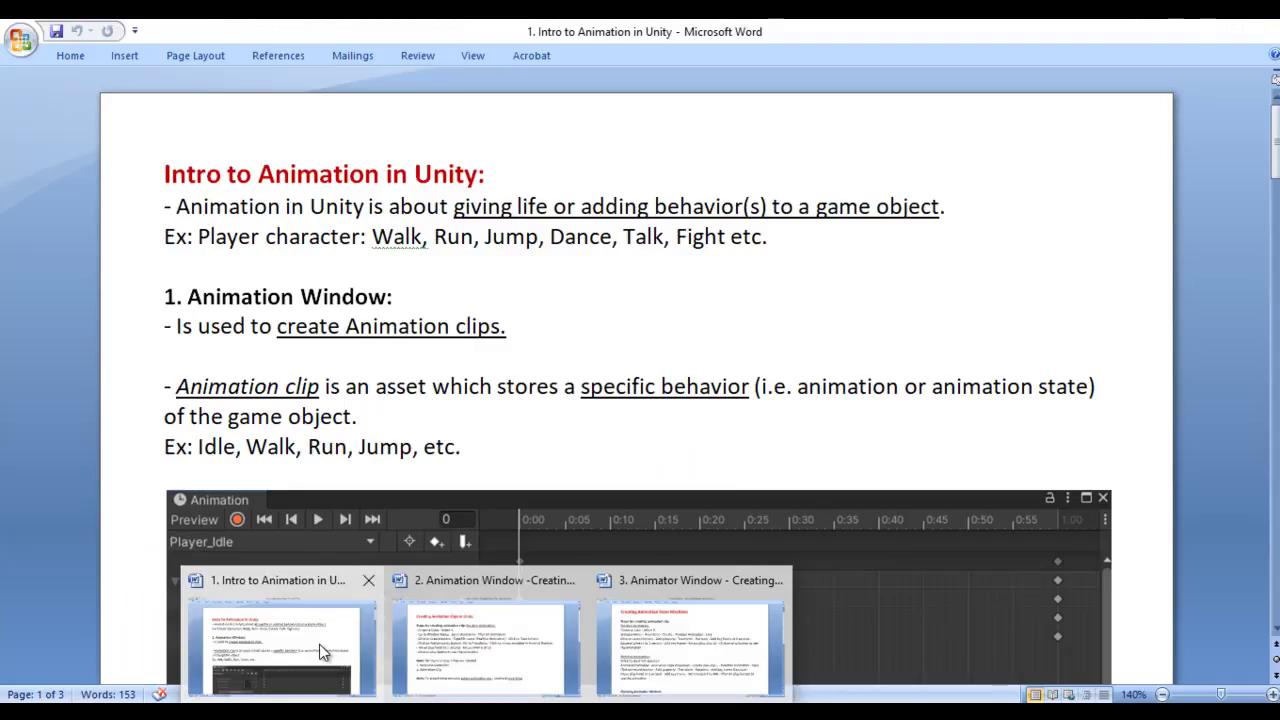
click(319, 644)
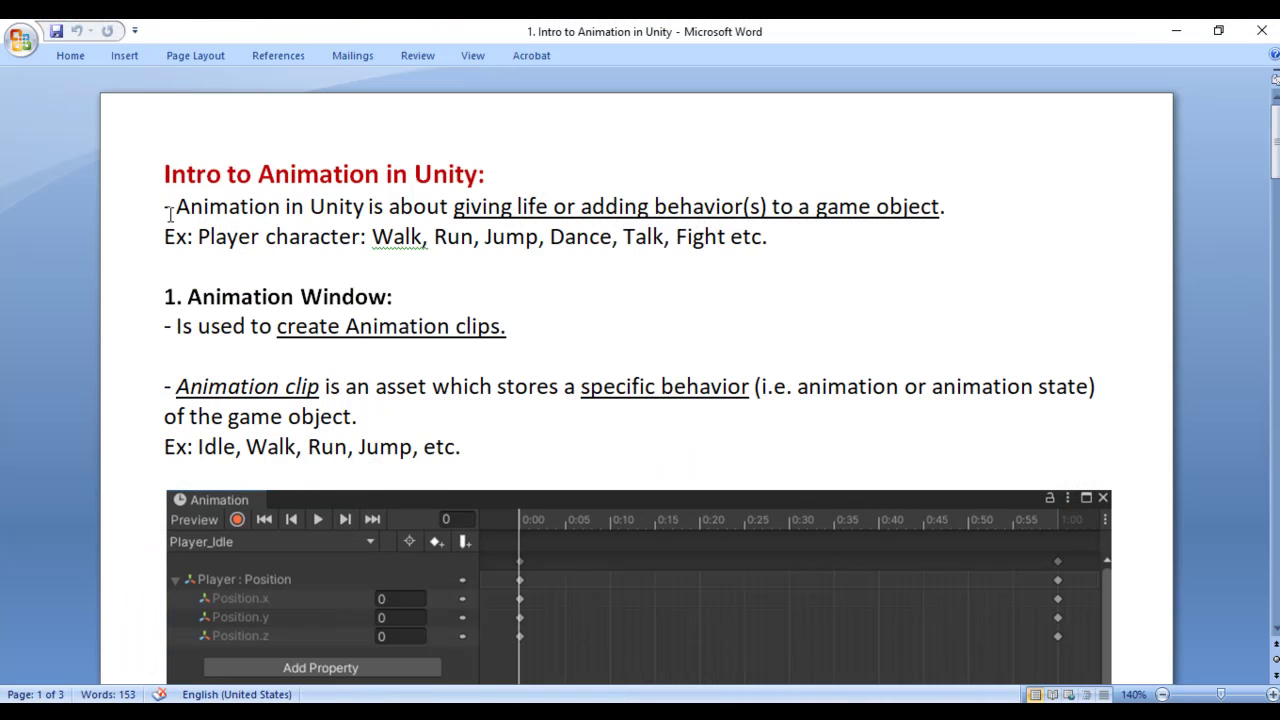
drag(455, 210, 937, 206)
click(638, 207)
click(826, 311)
drag(188, 296, 406, 296)
drag(1277, 152, 1277, 492)
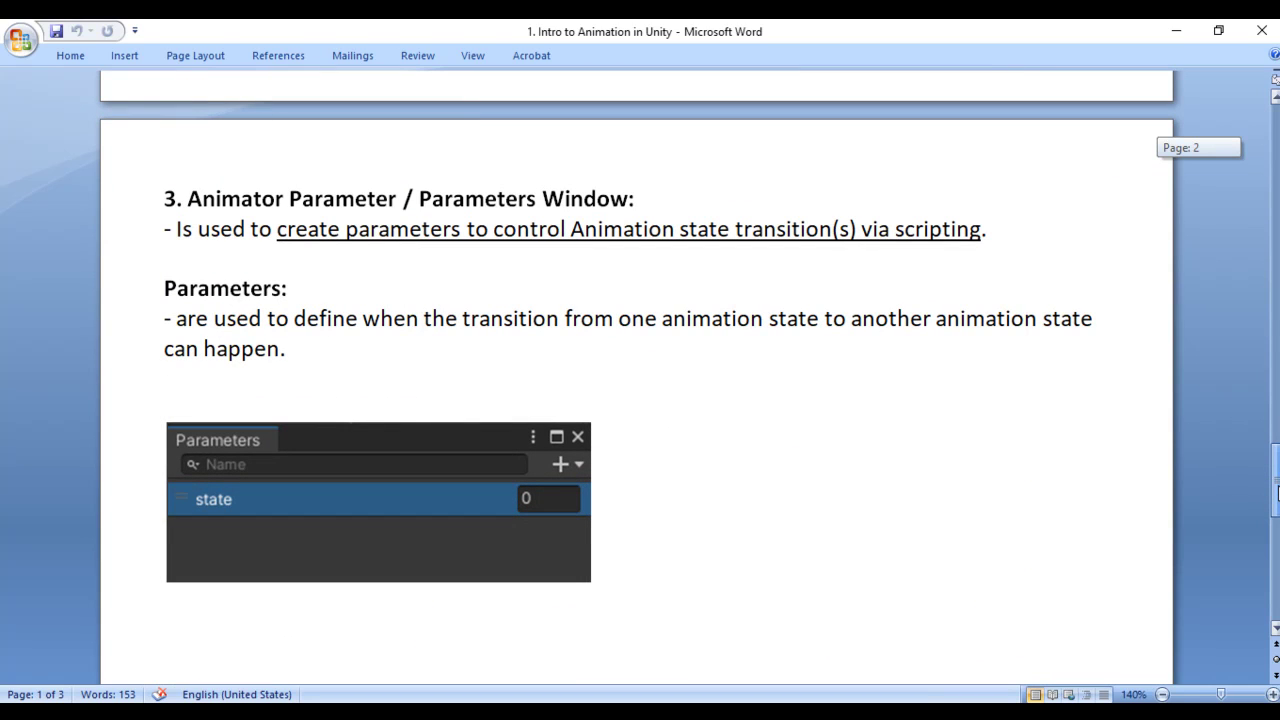
drag(1277, 492, 1277, 147)
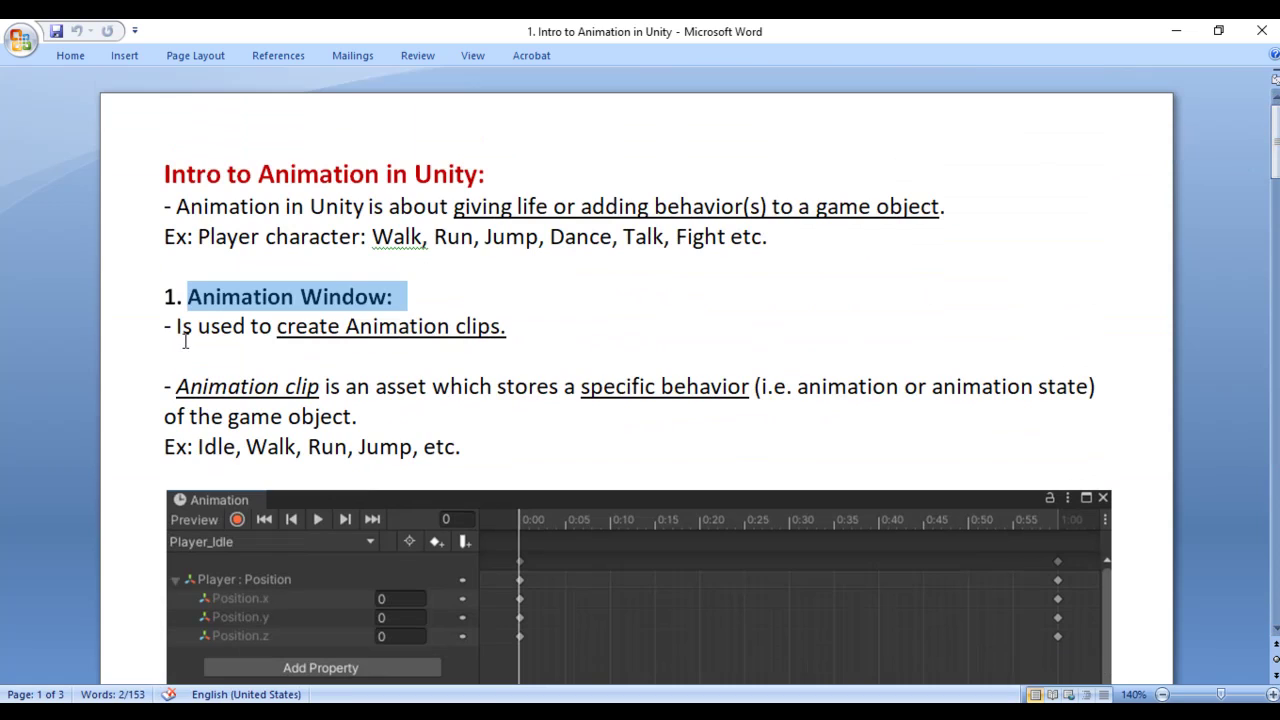
drag(177, 326, 511, 326)
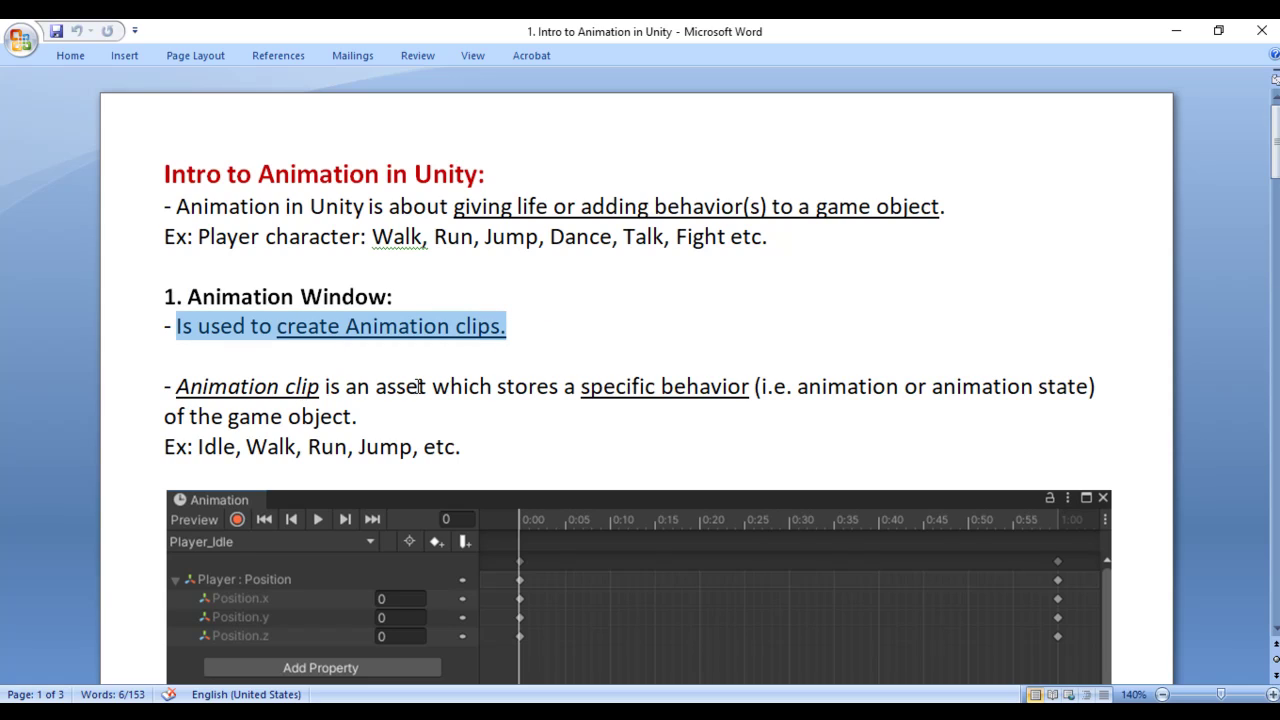
drag(580, 386, 695, 389)
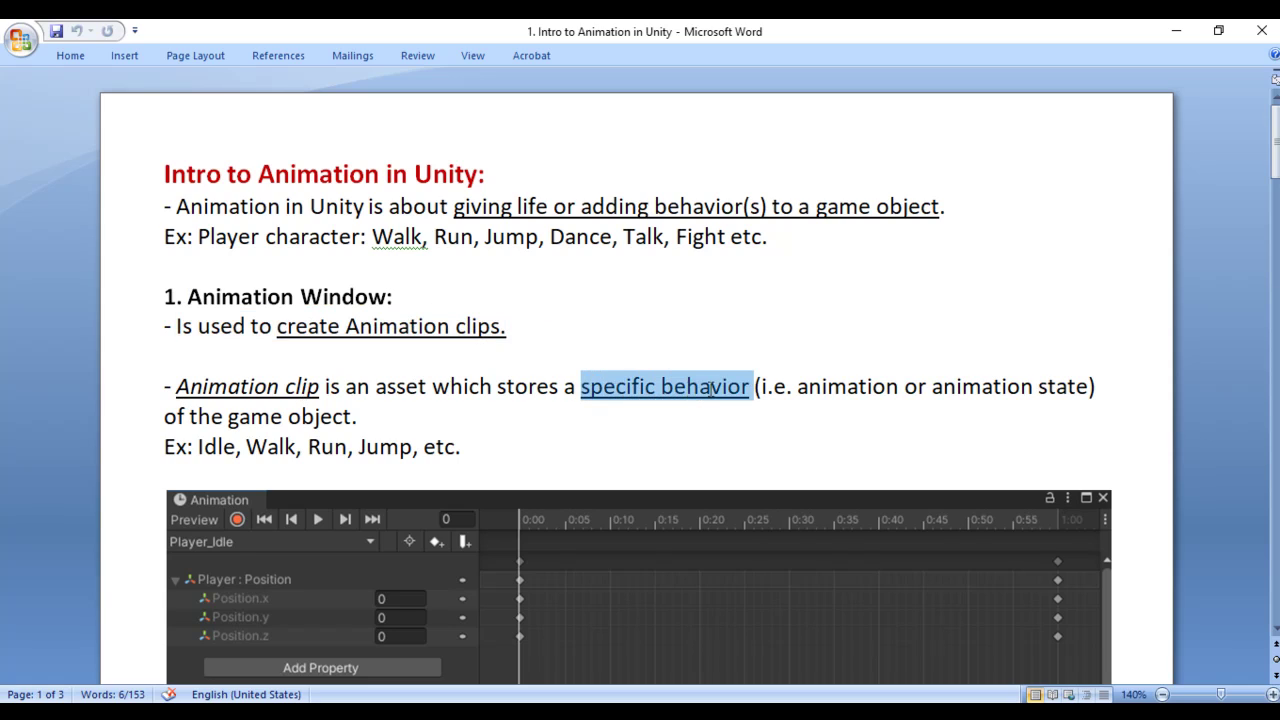
click(828, 388)
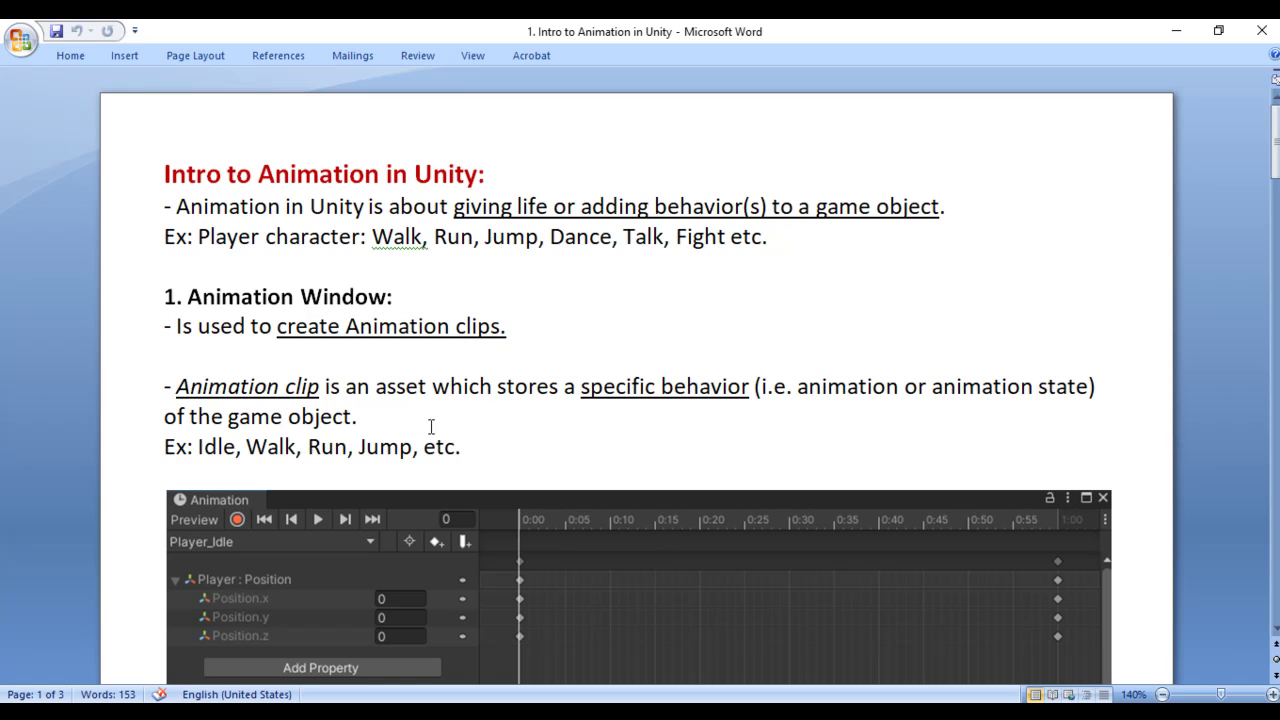
Open the Creating Animation Clips notes and examine the note on the files created the first time.
mouse_move(490, 702)
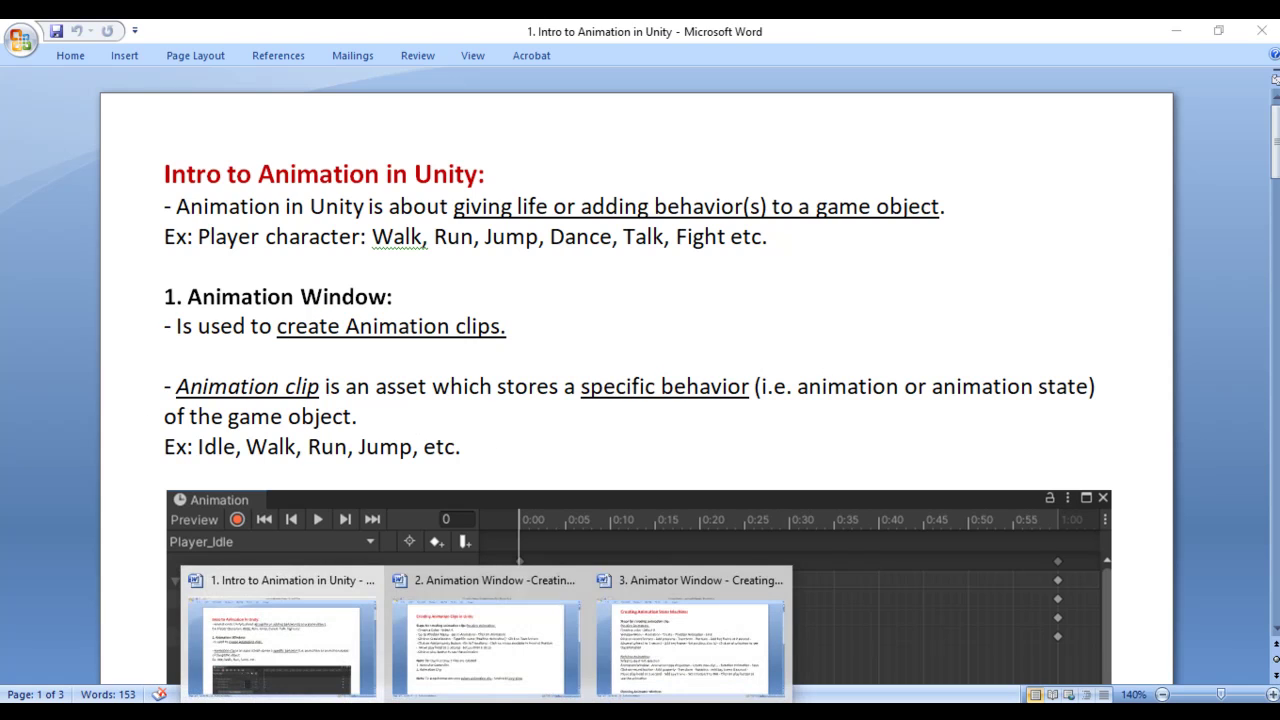
click(487, 648)
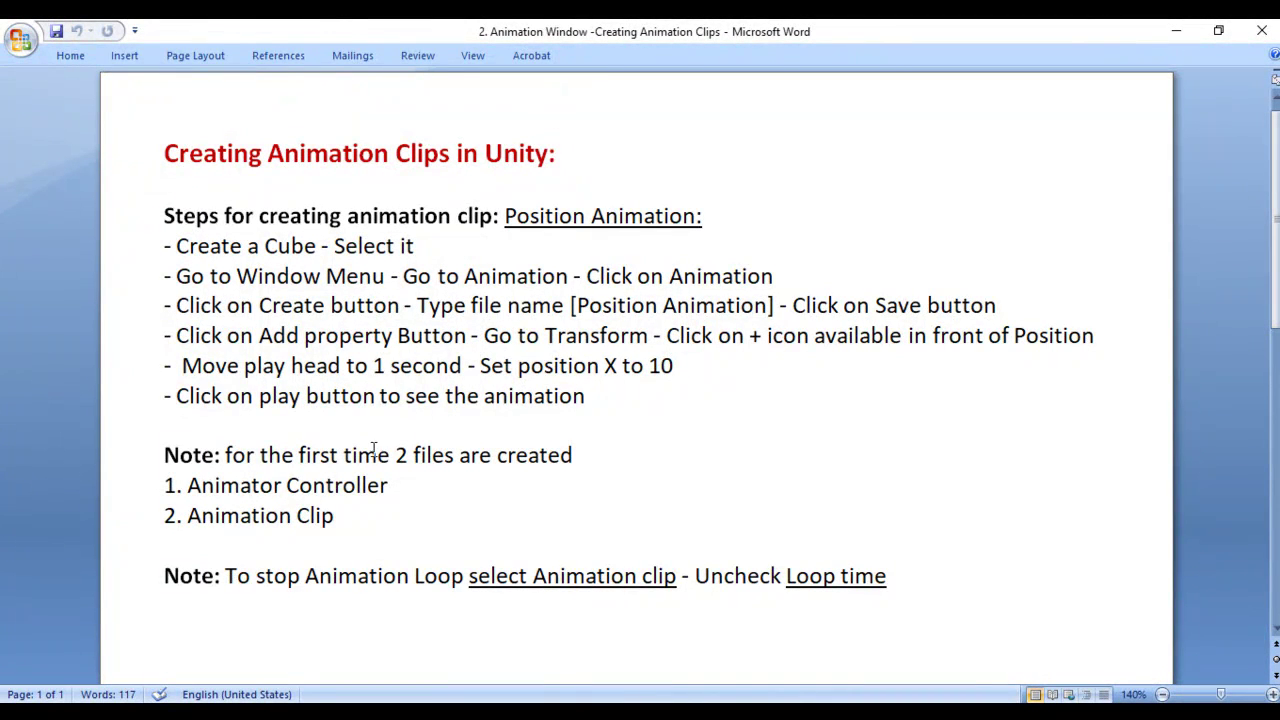
drag(188, 485, 394, 486)
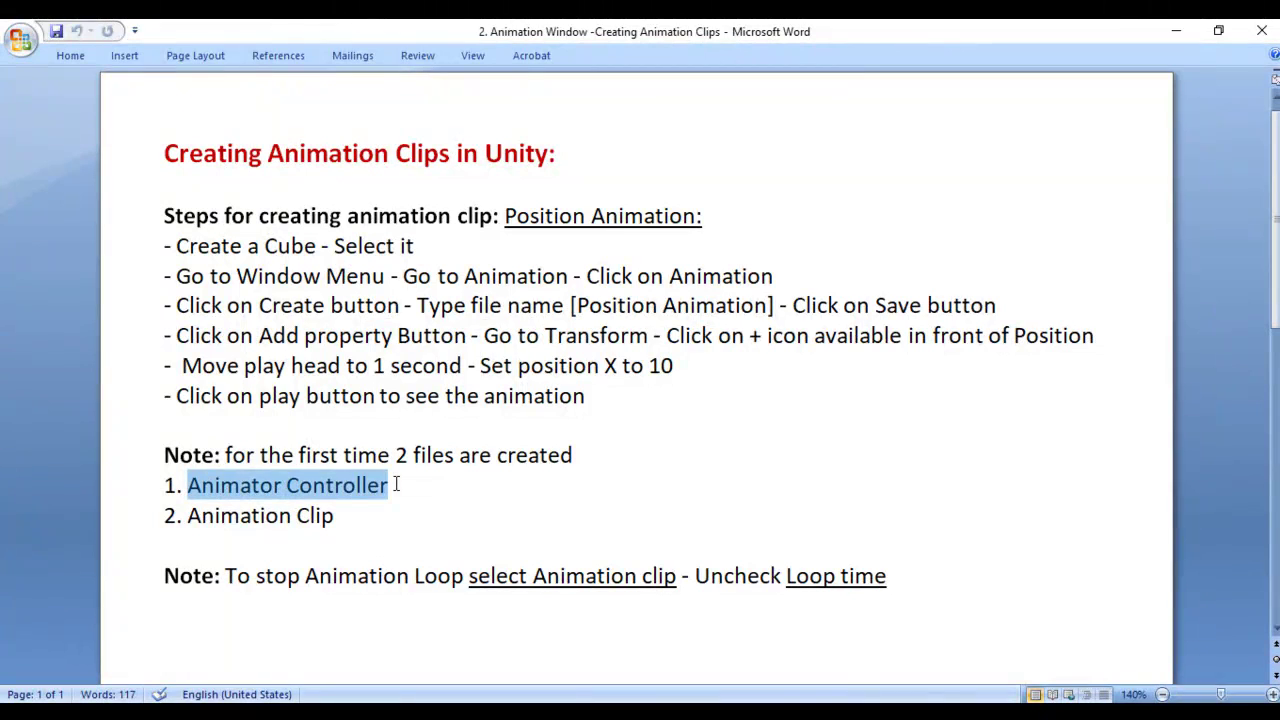
drag(190, 515, 414, 517)
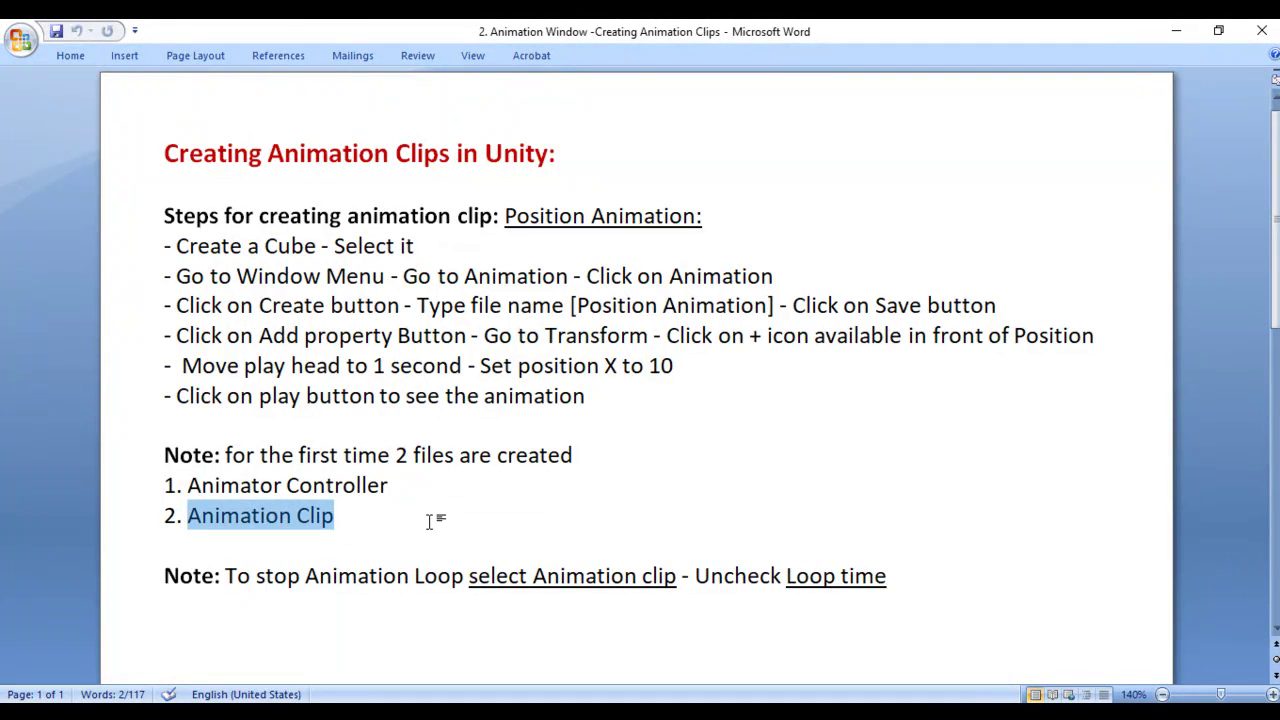
drag(188, 486, 392, 487)
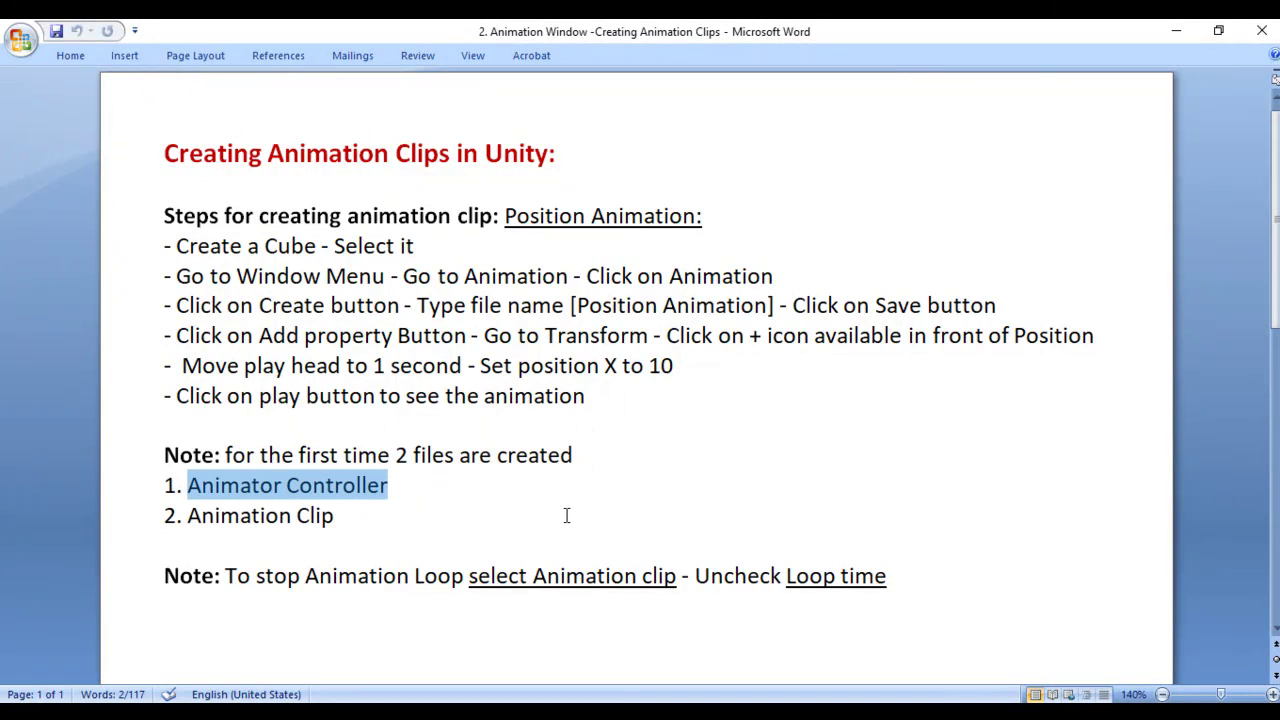
Return to the intro notes to read the Animator Window section, and open the third notes document, on the Animator Window.
mouse_move(487, 712)
click(316, 660)
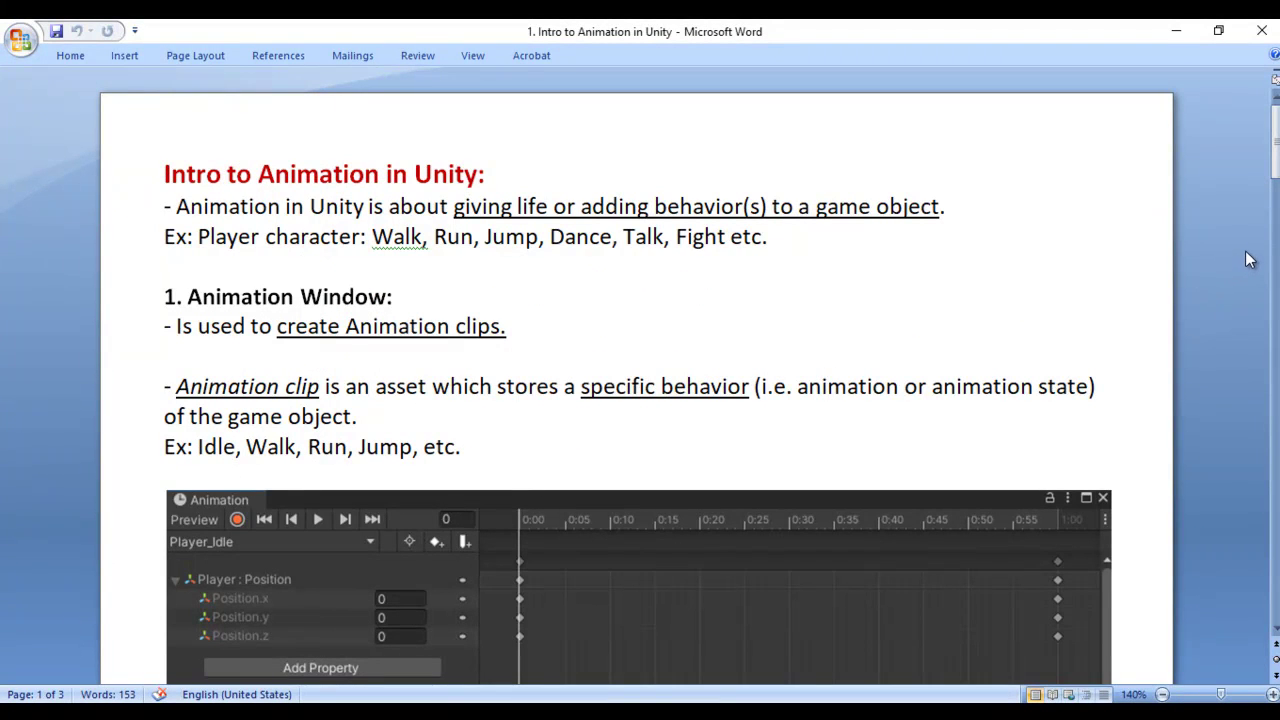
drag(1276, 148, 1276, 328)
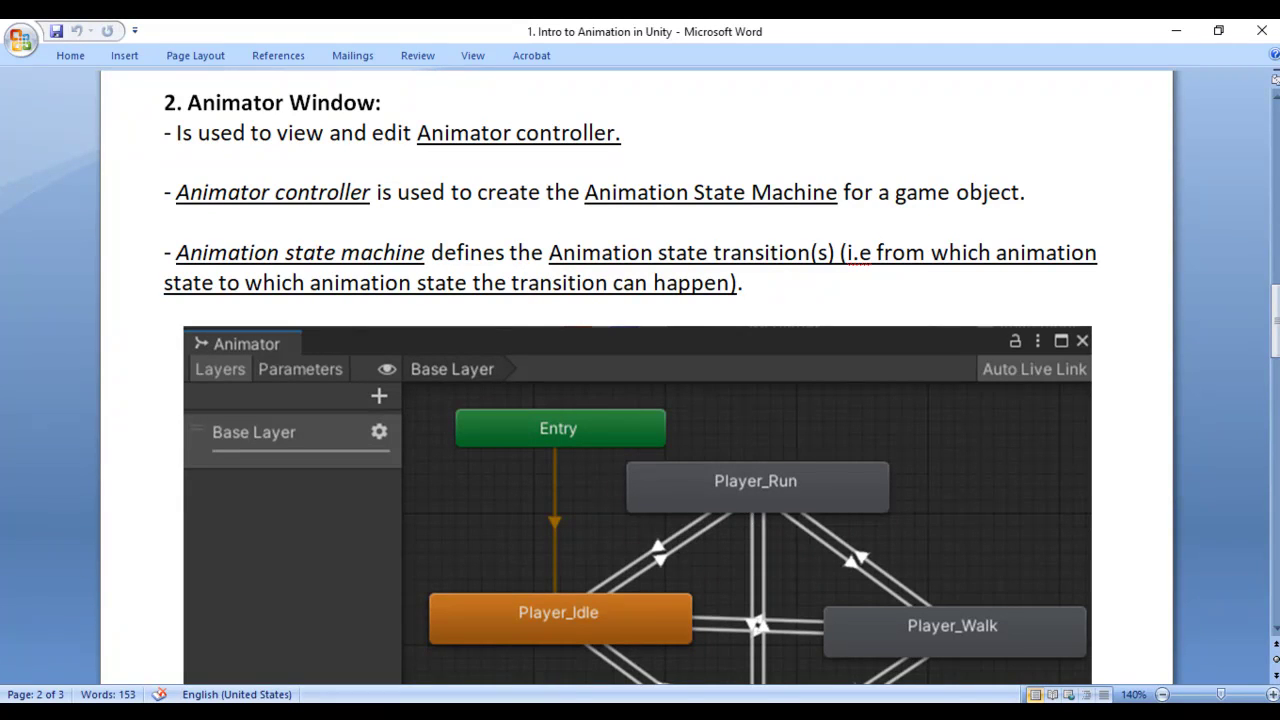
mouse_move(487, 712)
click(695, 651)
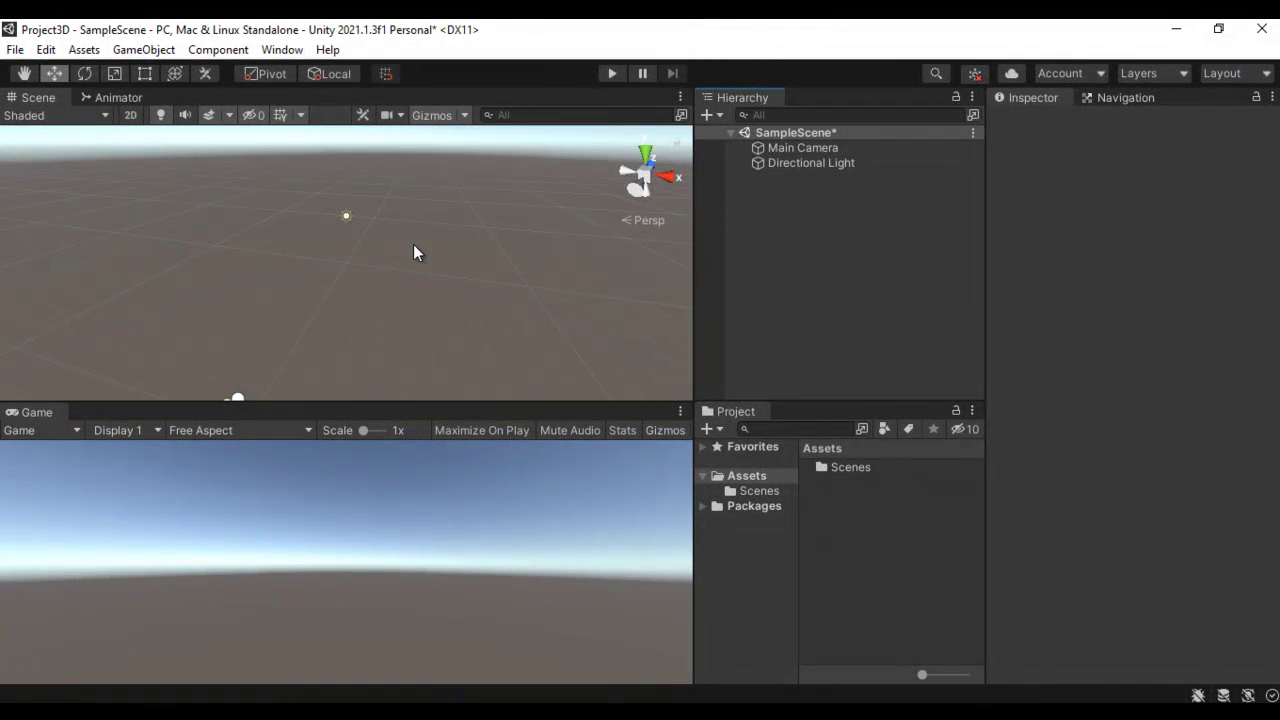
Add a 3D Cube to SampleScene in Unity, keeping the default name.
click(143, 49)
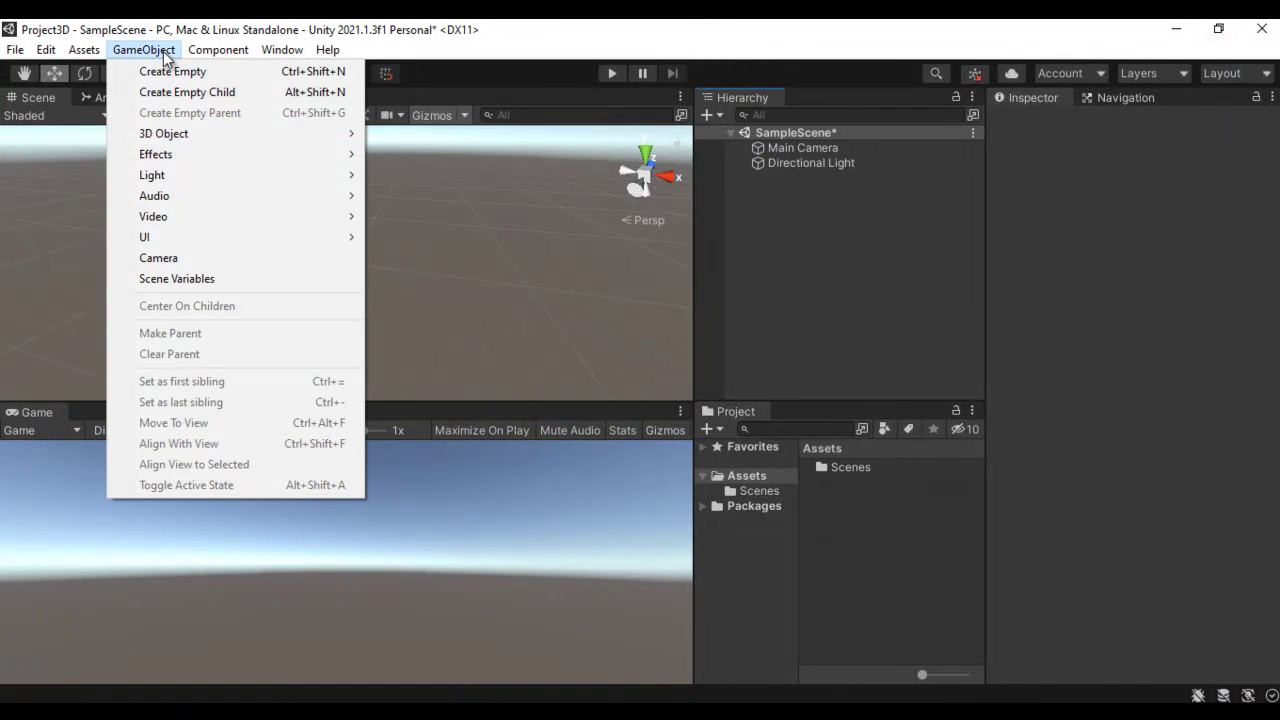
mouse_move(329, 136)
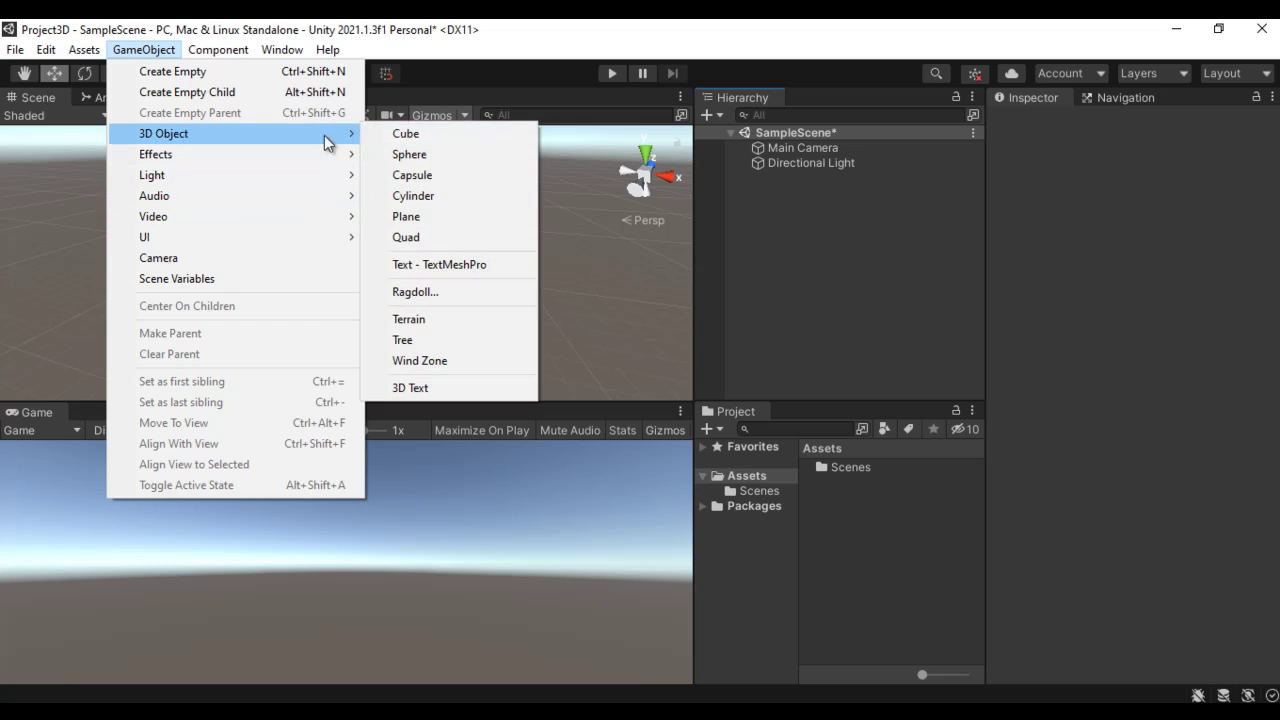
click(451, 134)
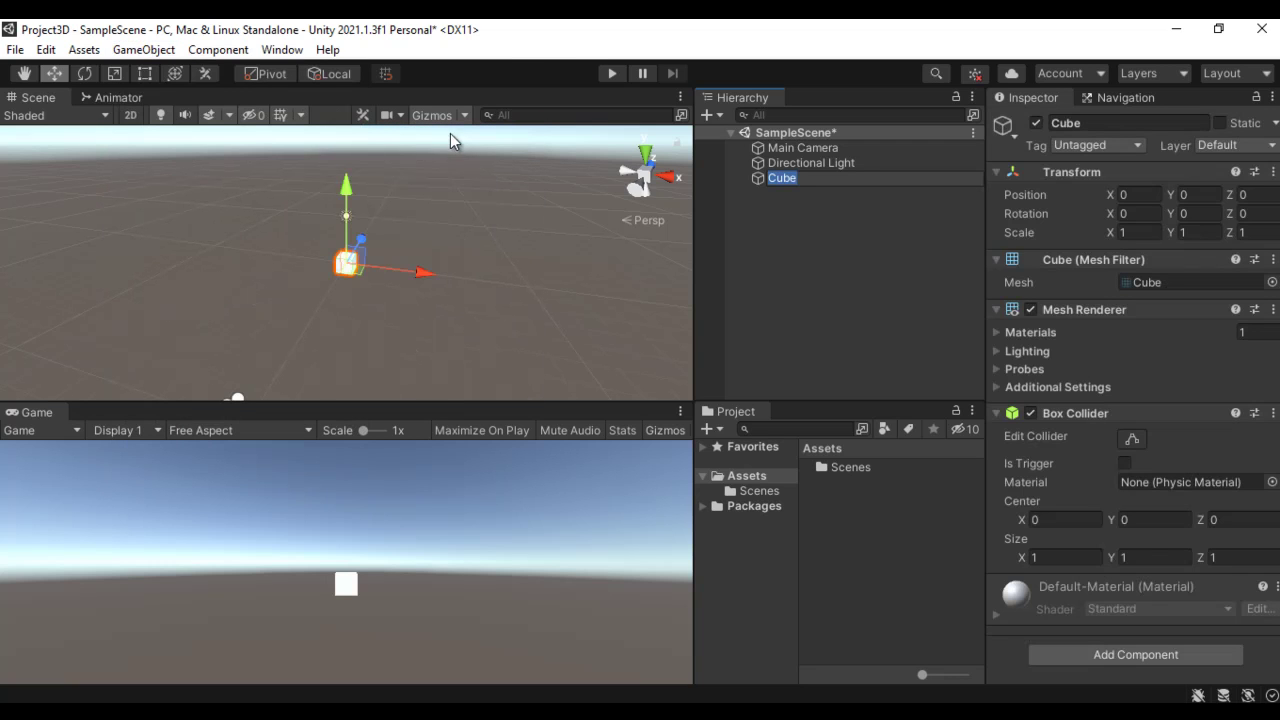
click(840, 277)
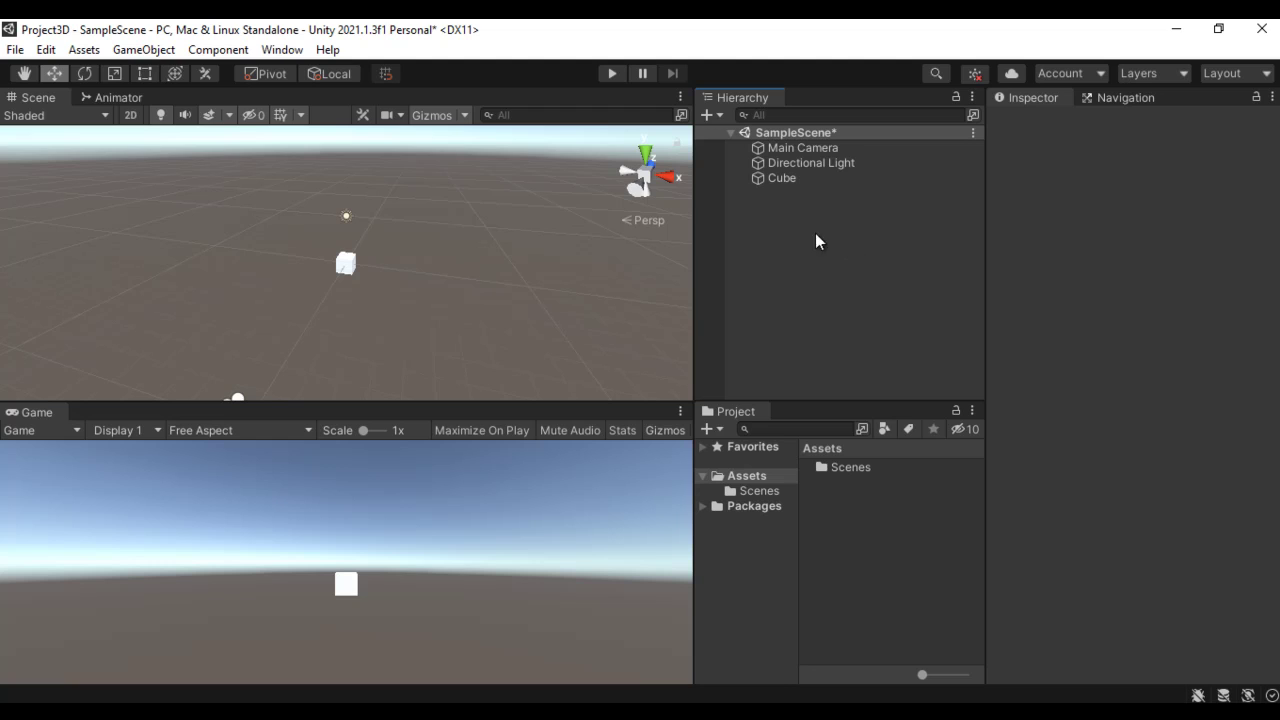
Open the Animation window for the Cube and move it up so its whole area is accessible.
click(785, 183)
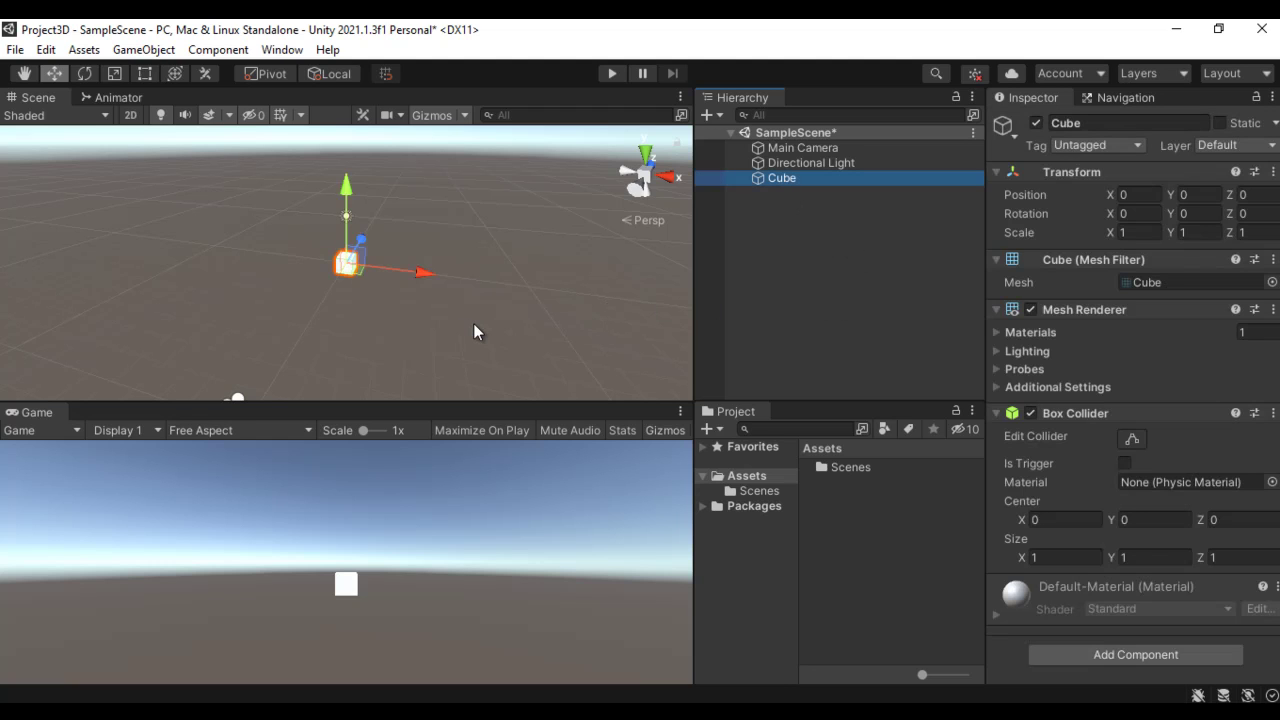
click(283, 51)
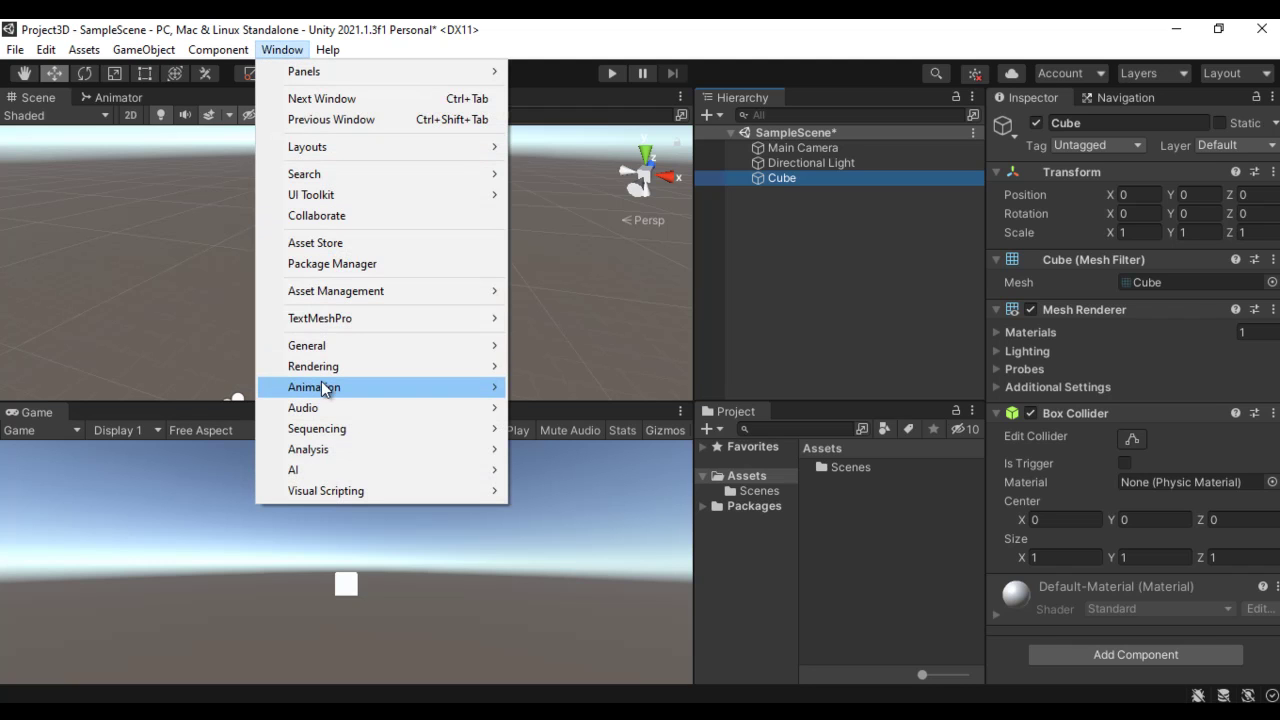
mouse_move(331, 386)
click(631, 388)
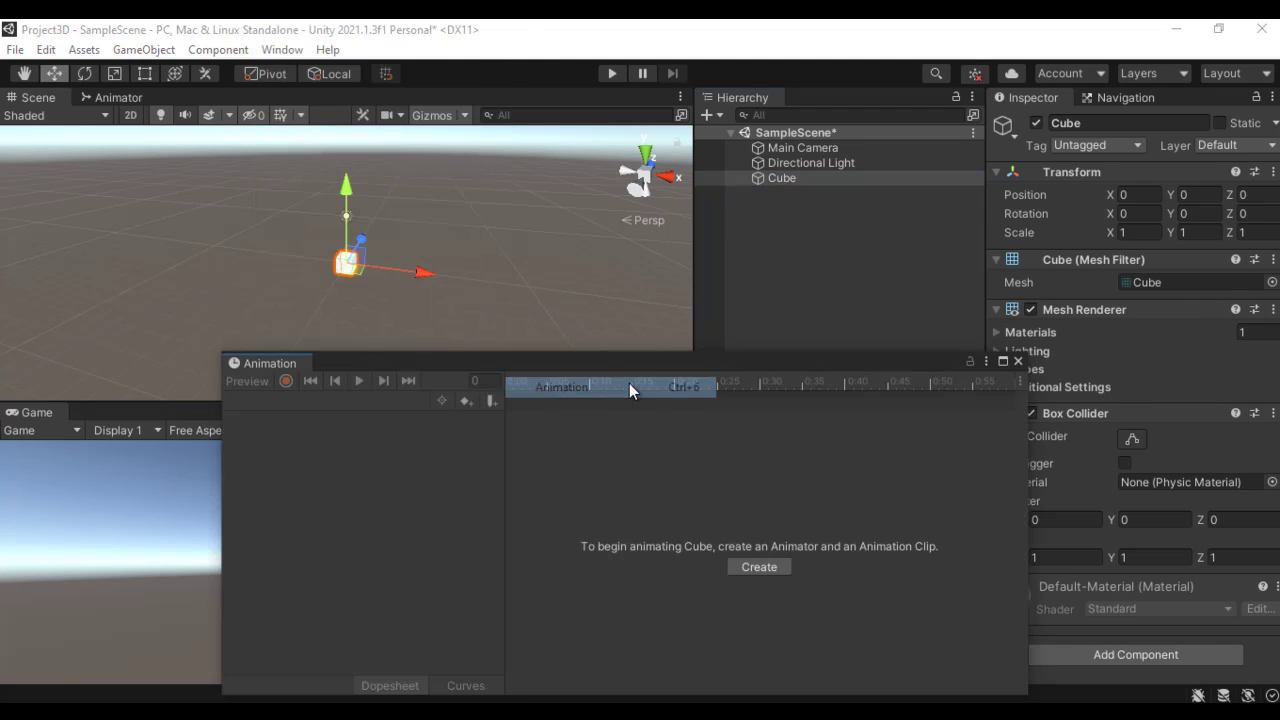
drag(642, 361, 642, 256)
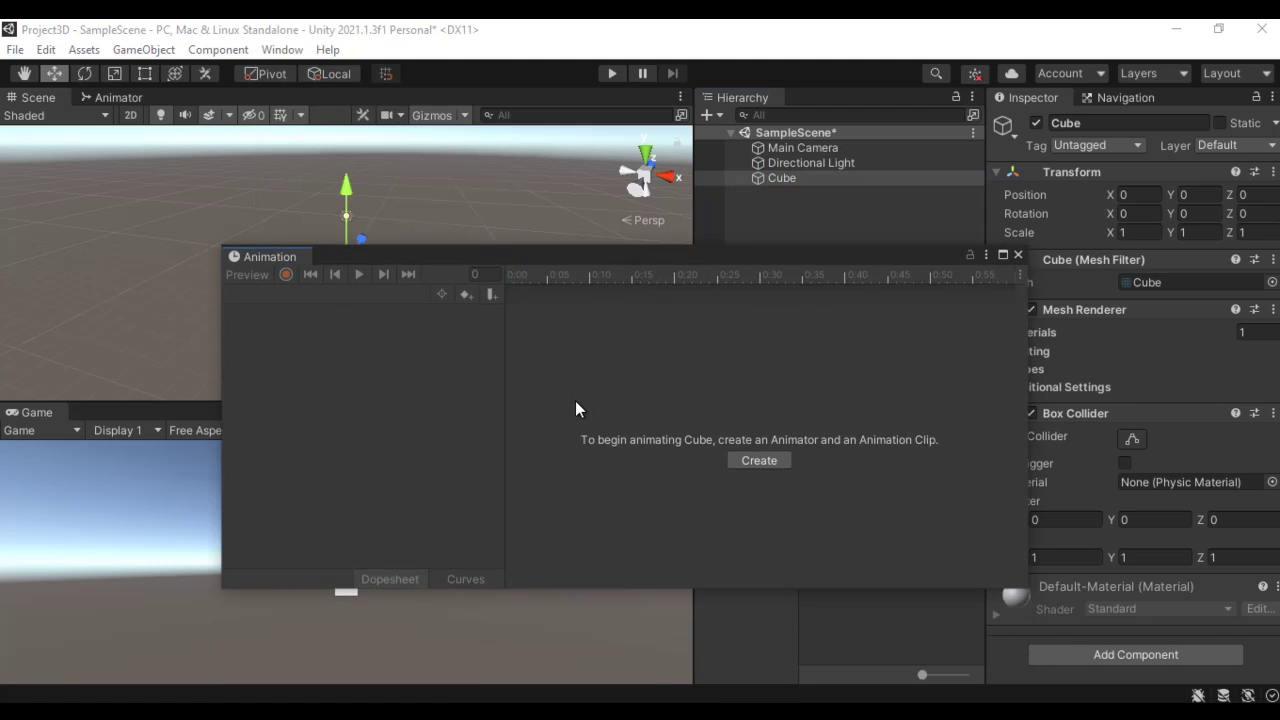
Start creating an animation clip for the Cube and make a new Animations folder inside Assets to store it.
click(760, 462)
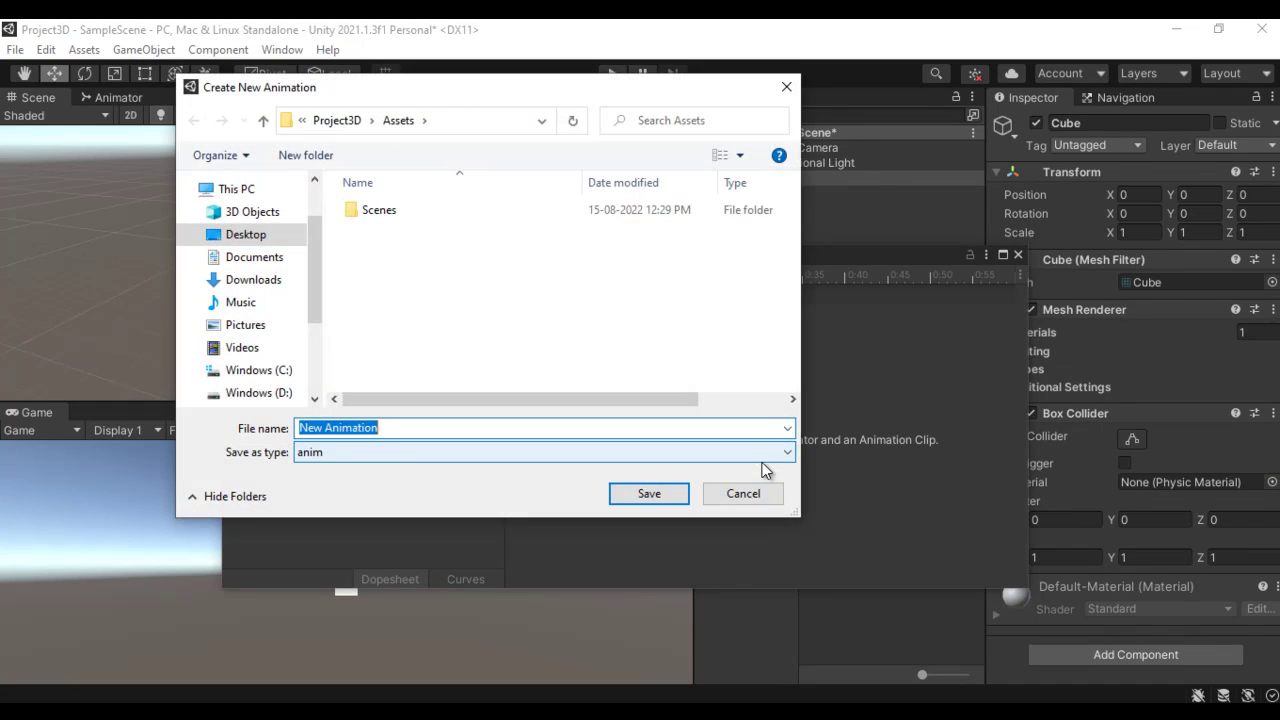
right_click(394, 283)
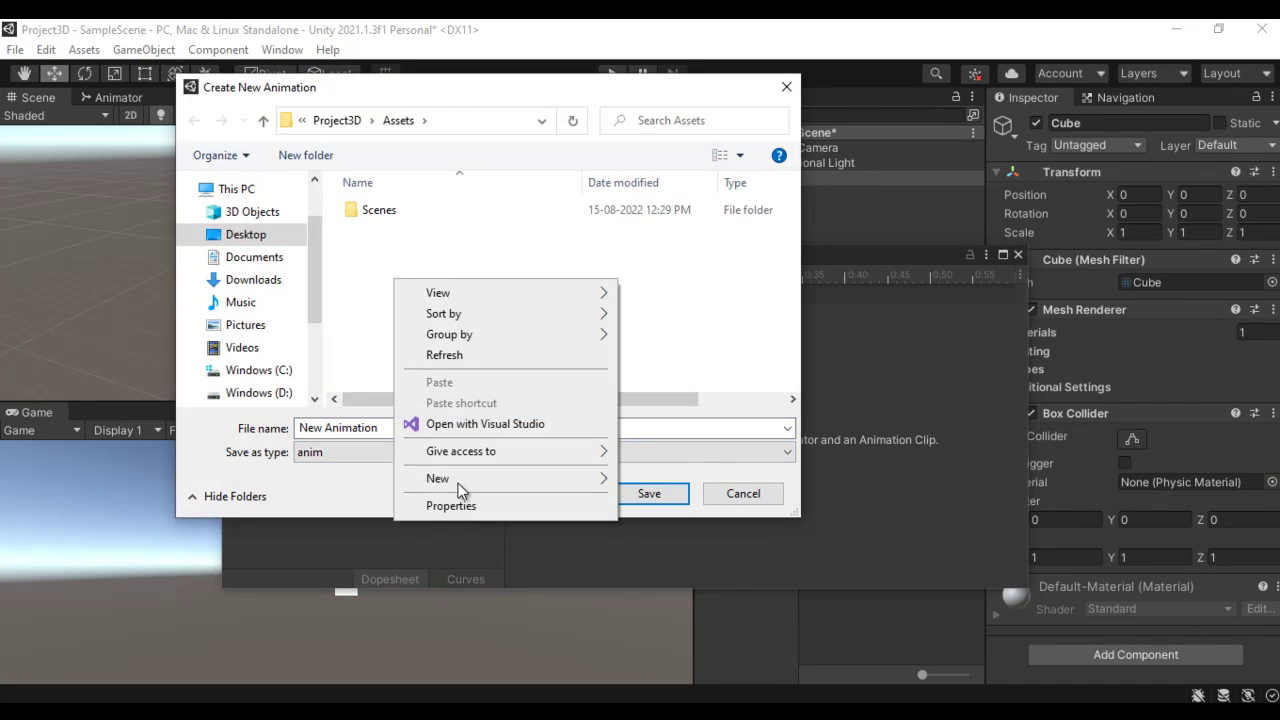
mouse_move(450, 478)
click(648, 480)
text(Animations)
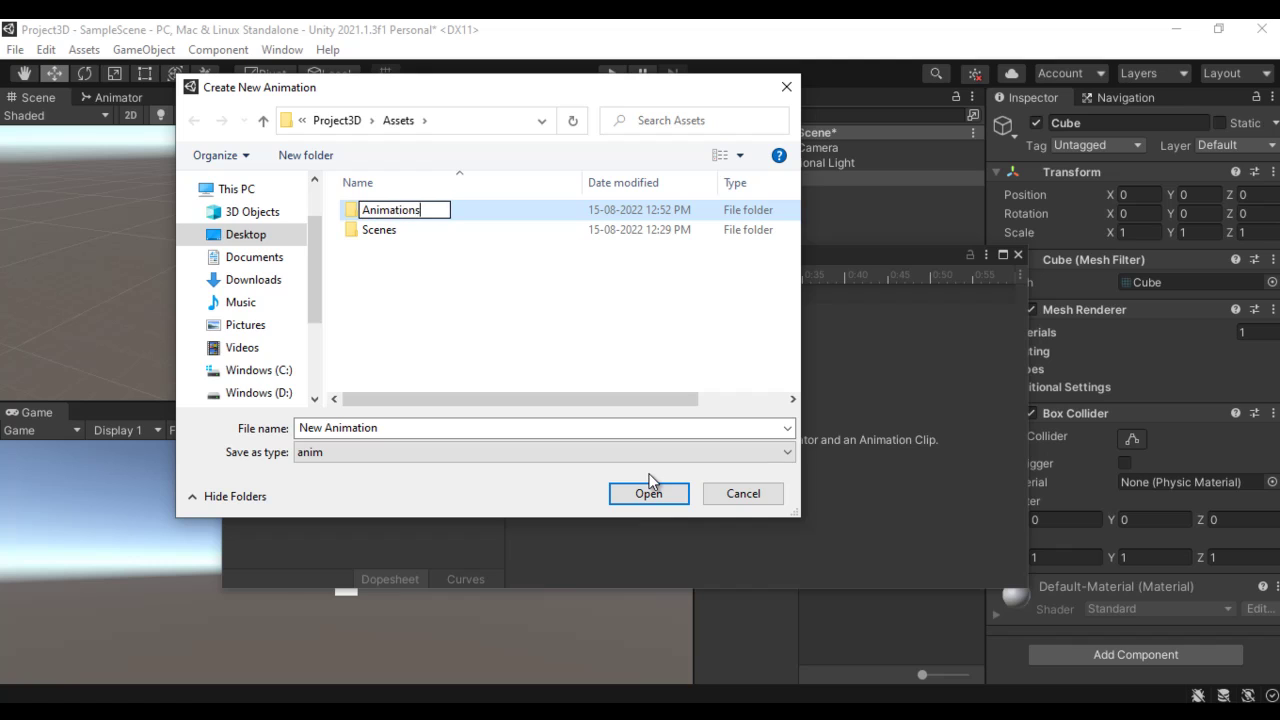
click(437, 353)
double_click(421, 213)
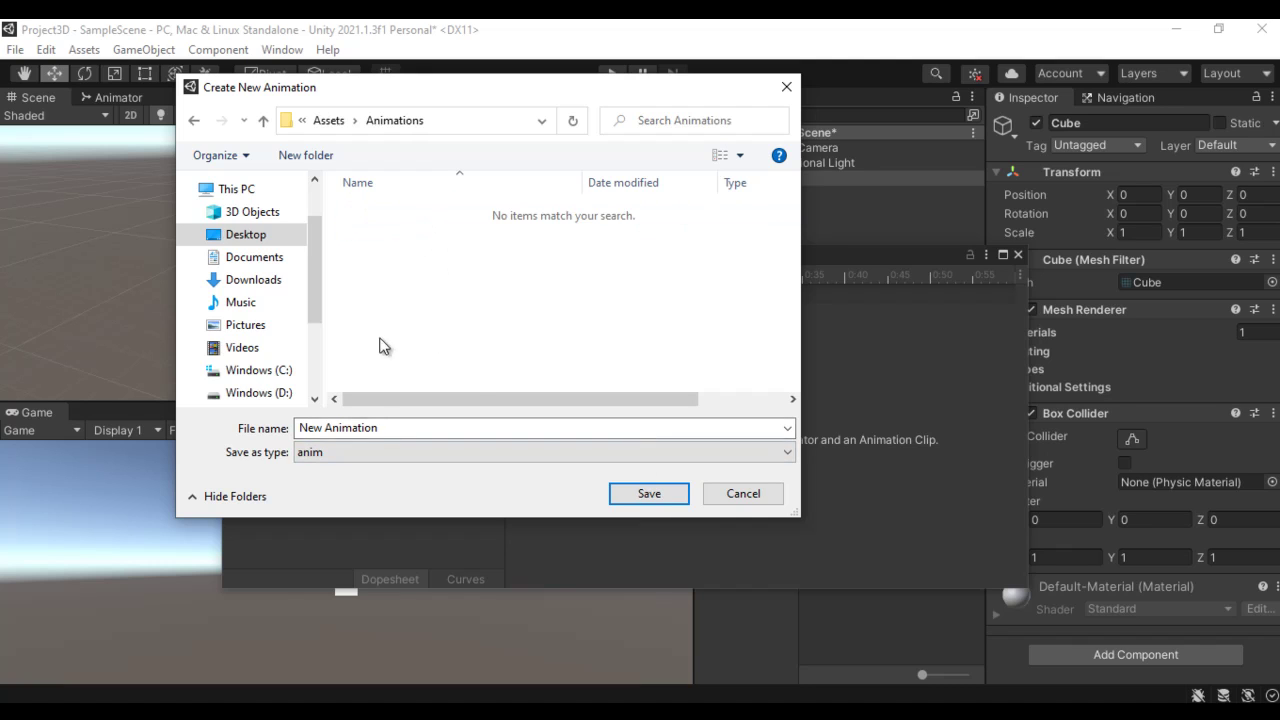
Save the new animation clip as PositionAnimation in the Animations folder.
click(250, 430)
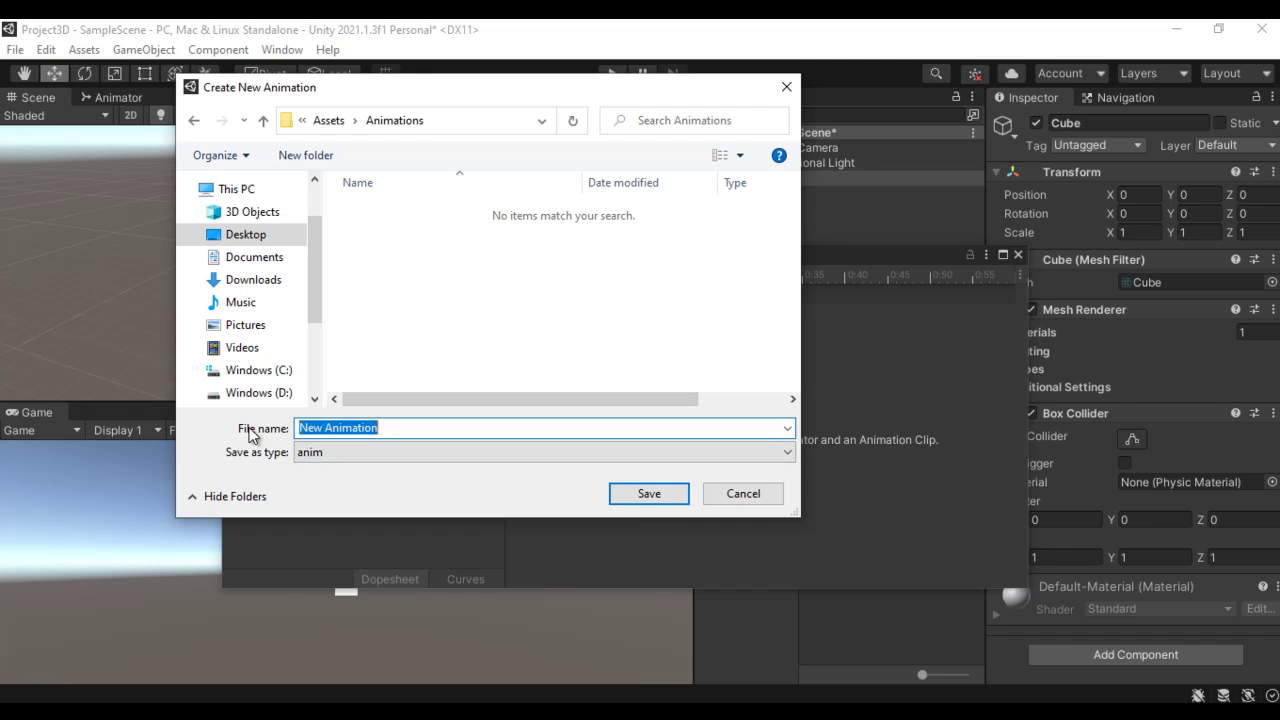
text(Posi)
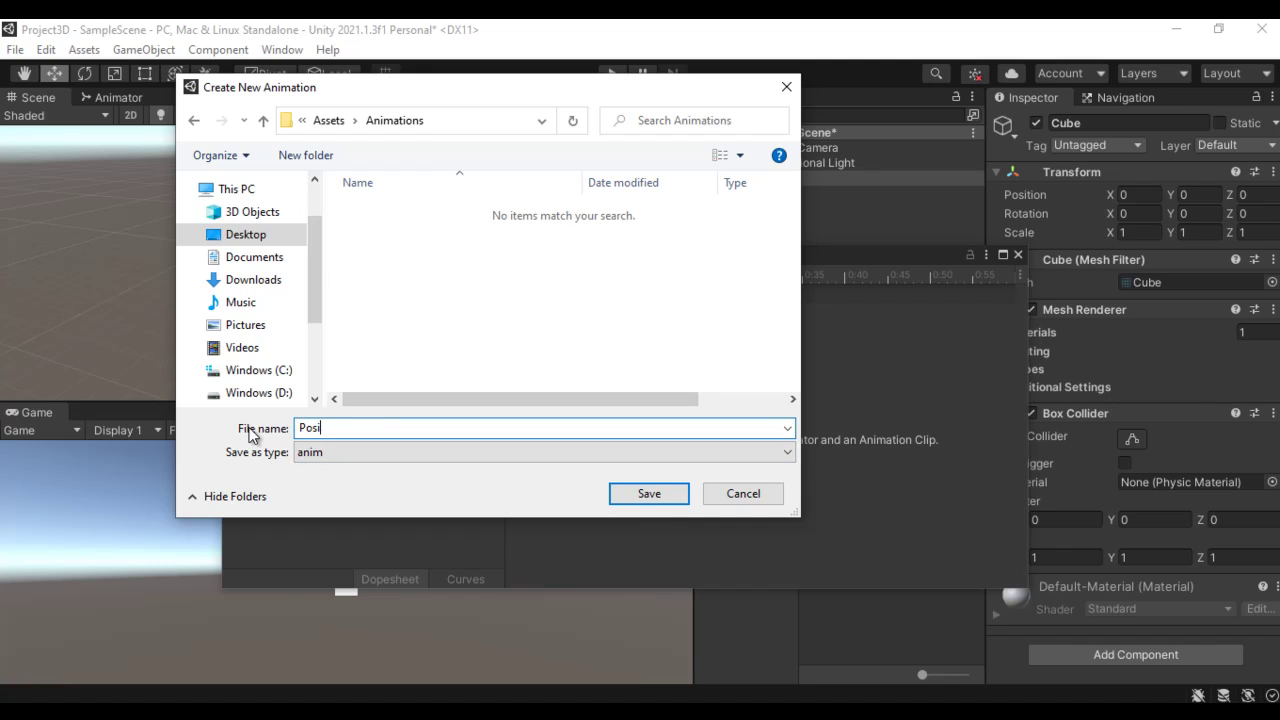
text(tionAnimation)
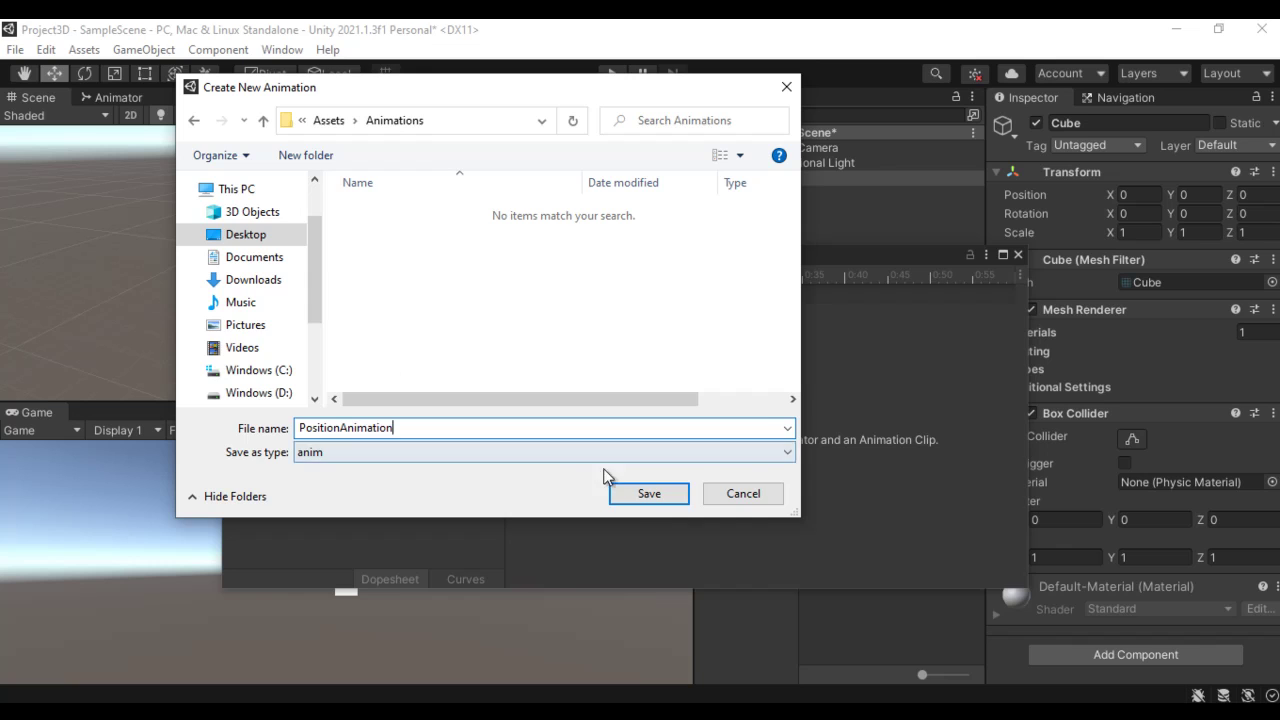
click(632, 494)
Move the Animation window aside and inspect the Cube animator controller and PositionAnimation clip in the Animations folder.
drag(752, 258, 660, 270)
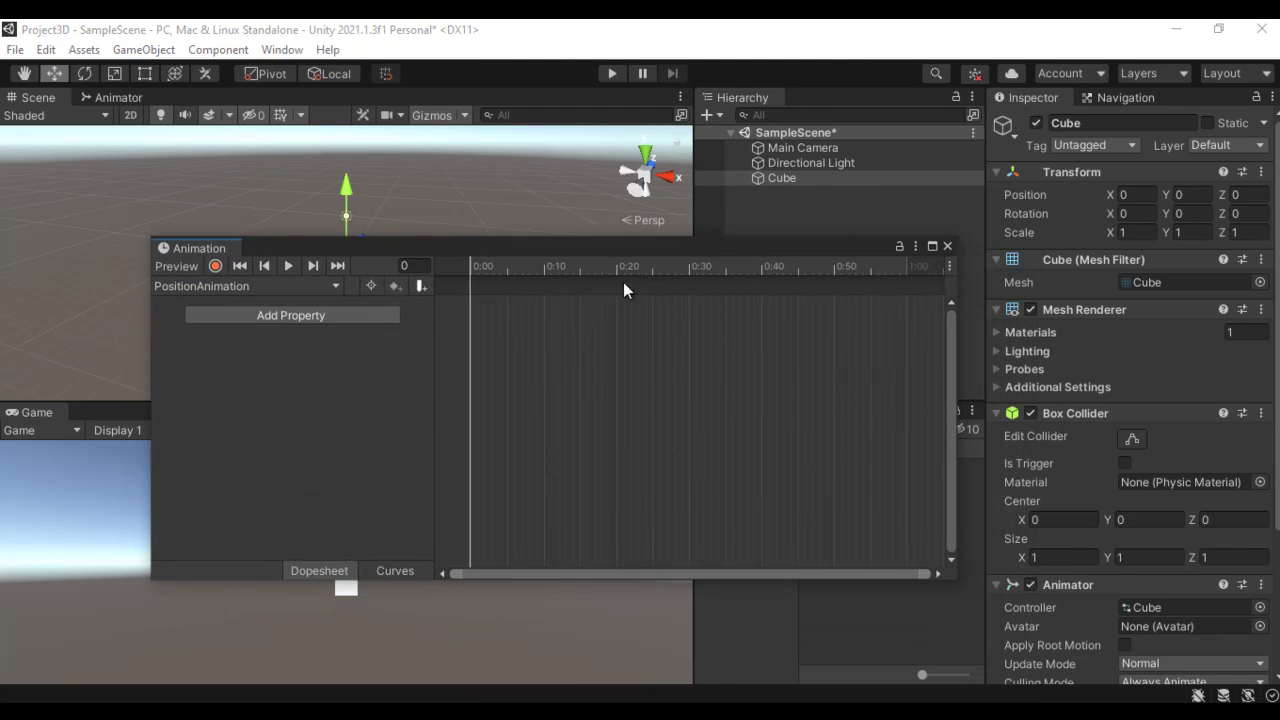
drag(840, 249, 614, 245)
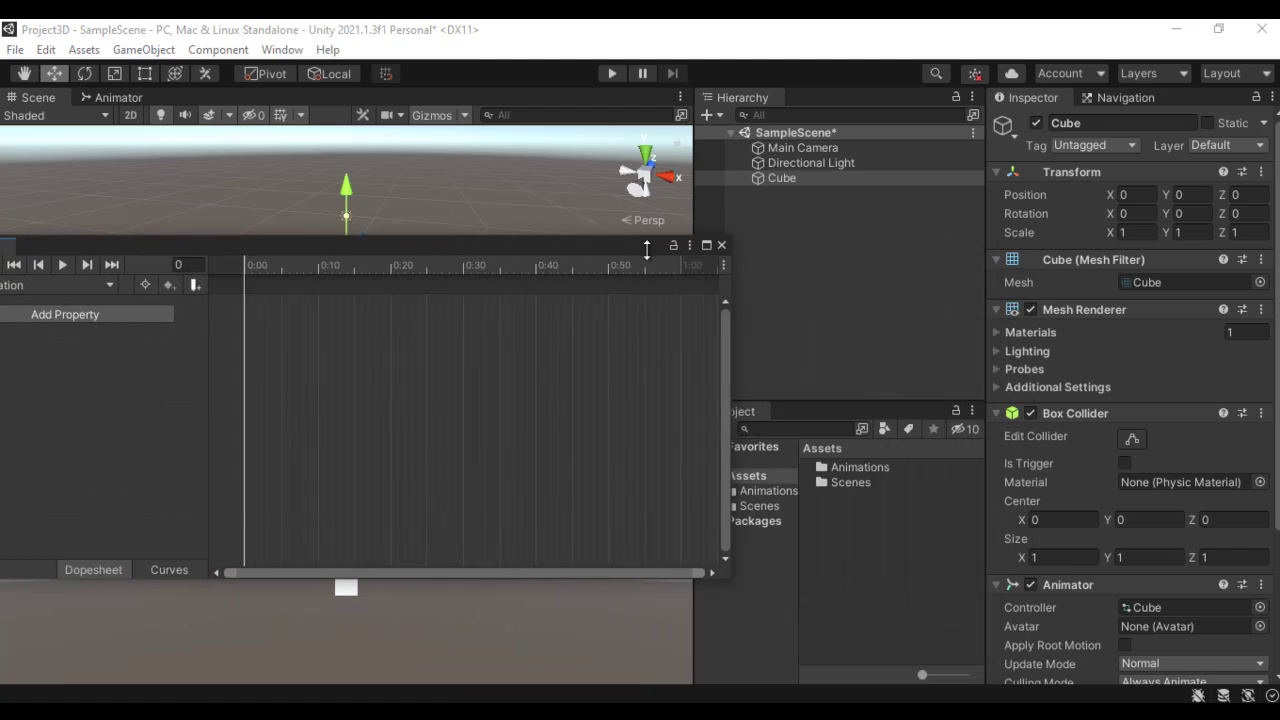
click(784, 492)
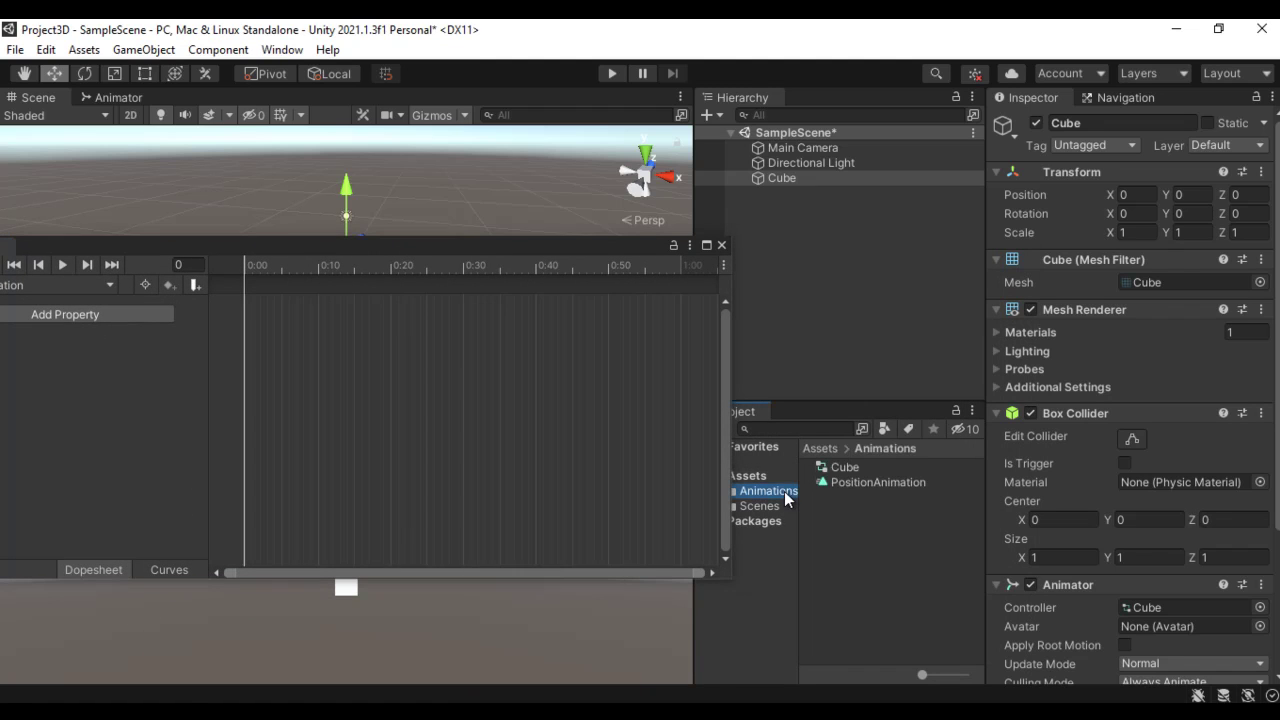
click(848, 466)
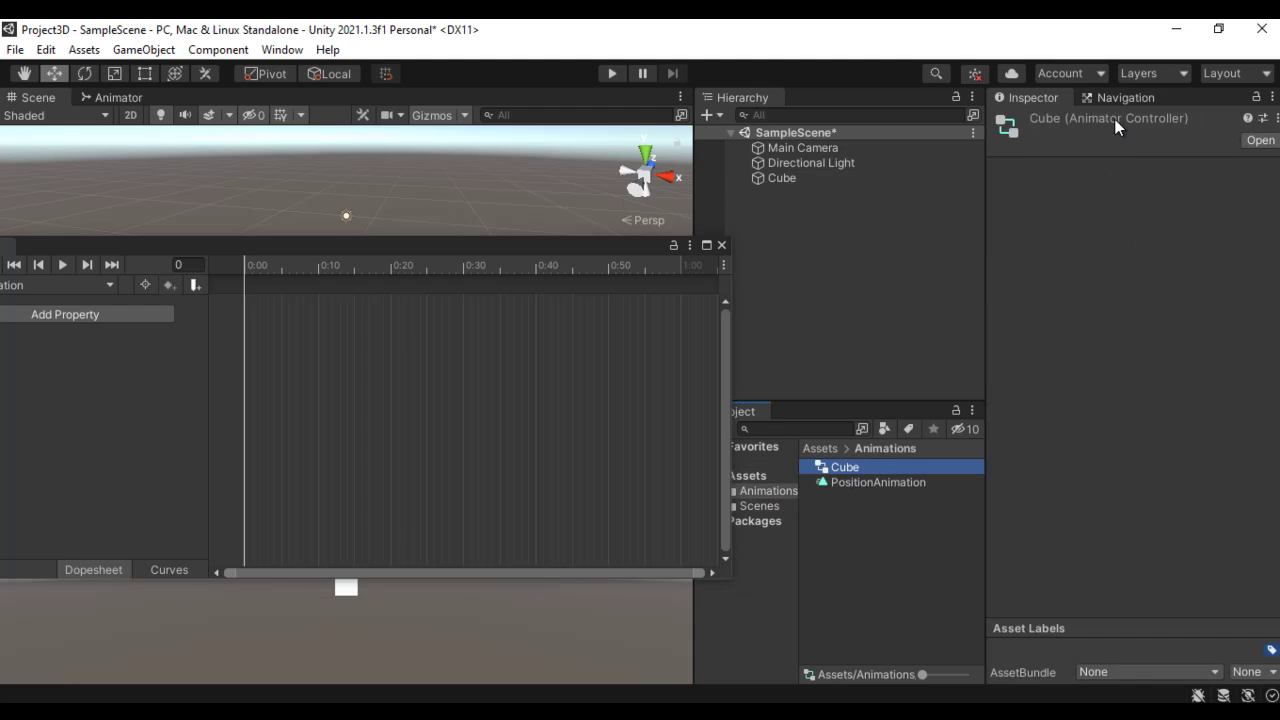
click(868, 483)
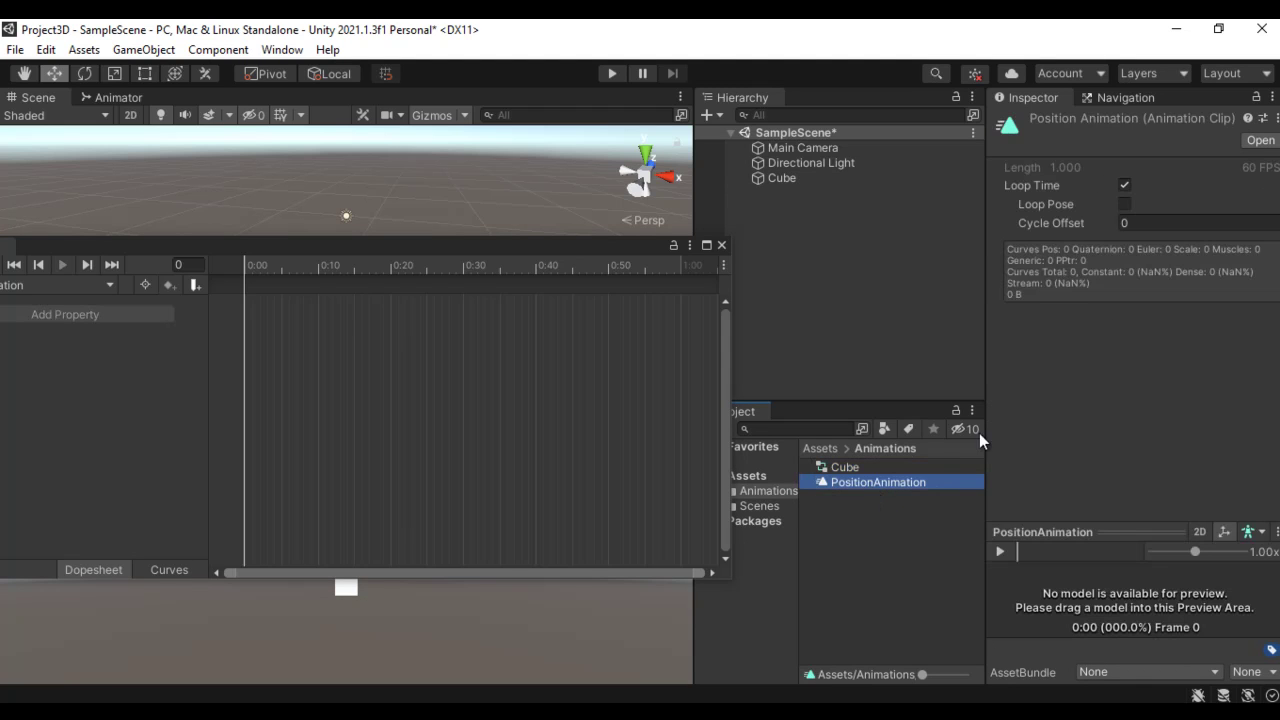
Select the Cube, reposition the Animation window, and add the Transform Position property to PositionAnimation with its axes expanded.
click(795, 180)
drag(532, 251, 824, 317)
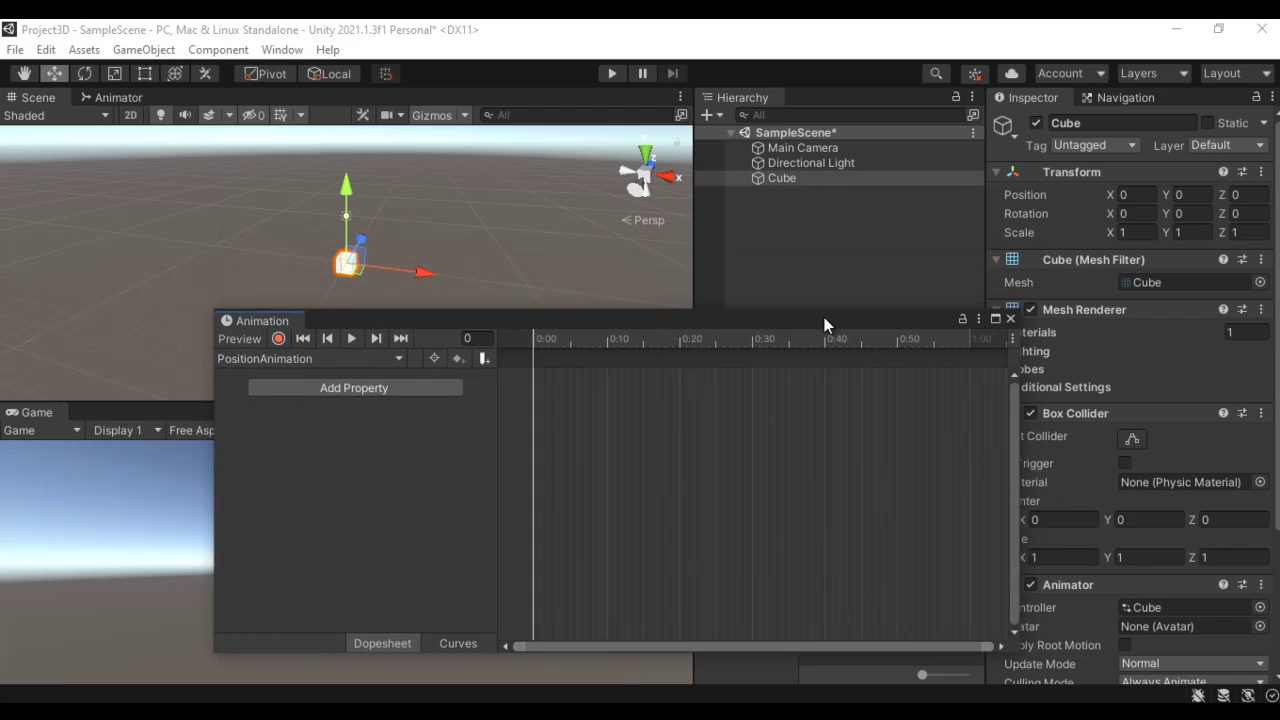
click(361, 386)
click(470, 386)
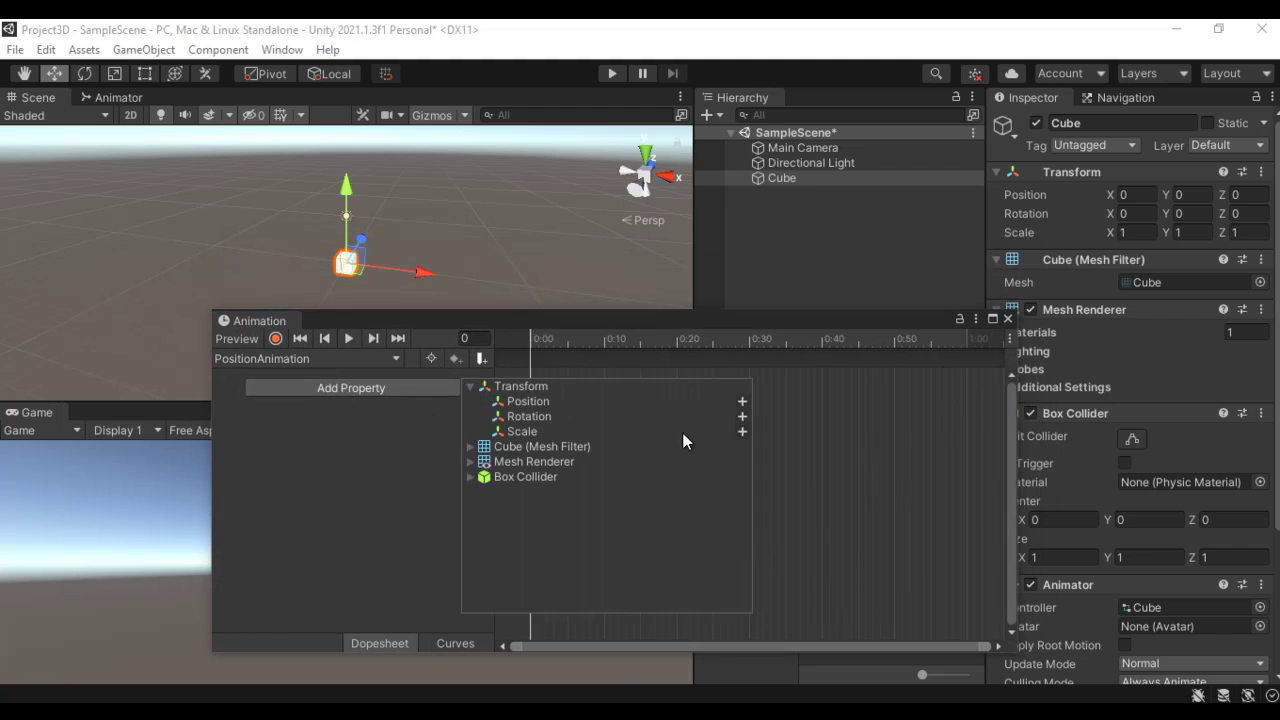
click(742, 401)
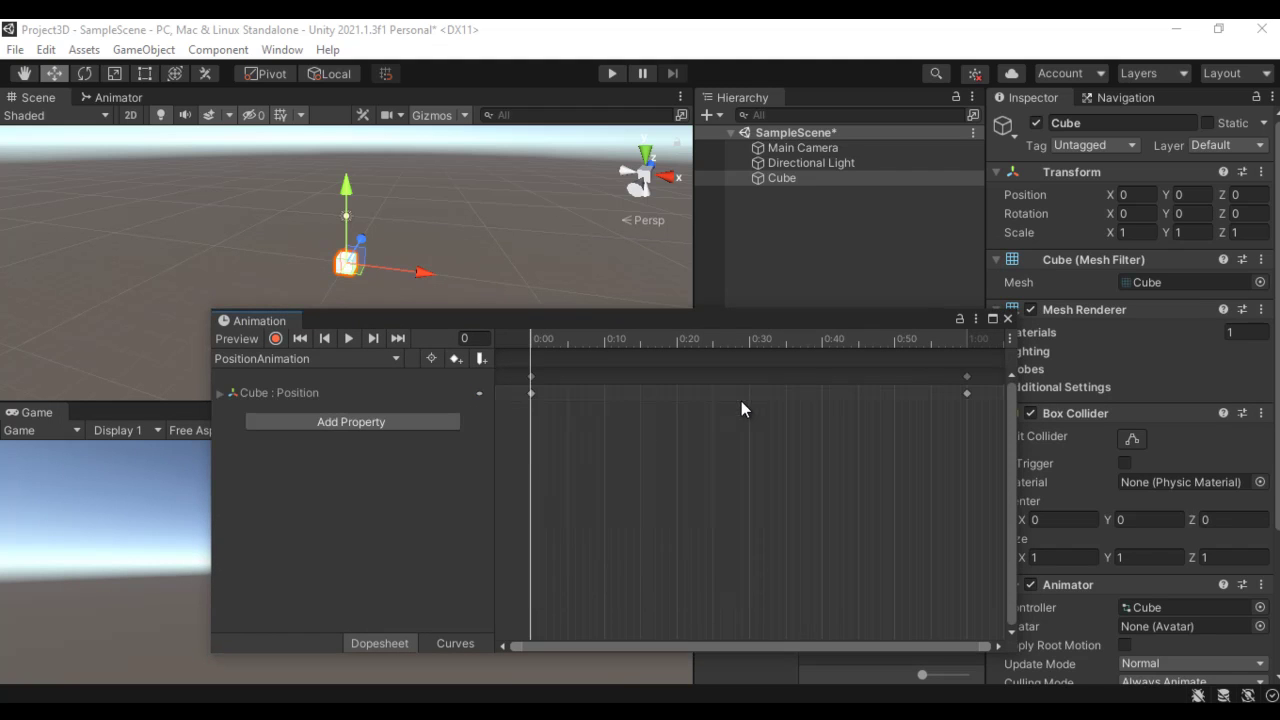
click(220, 393)
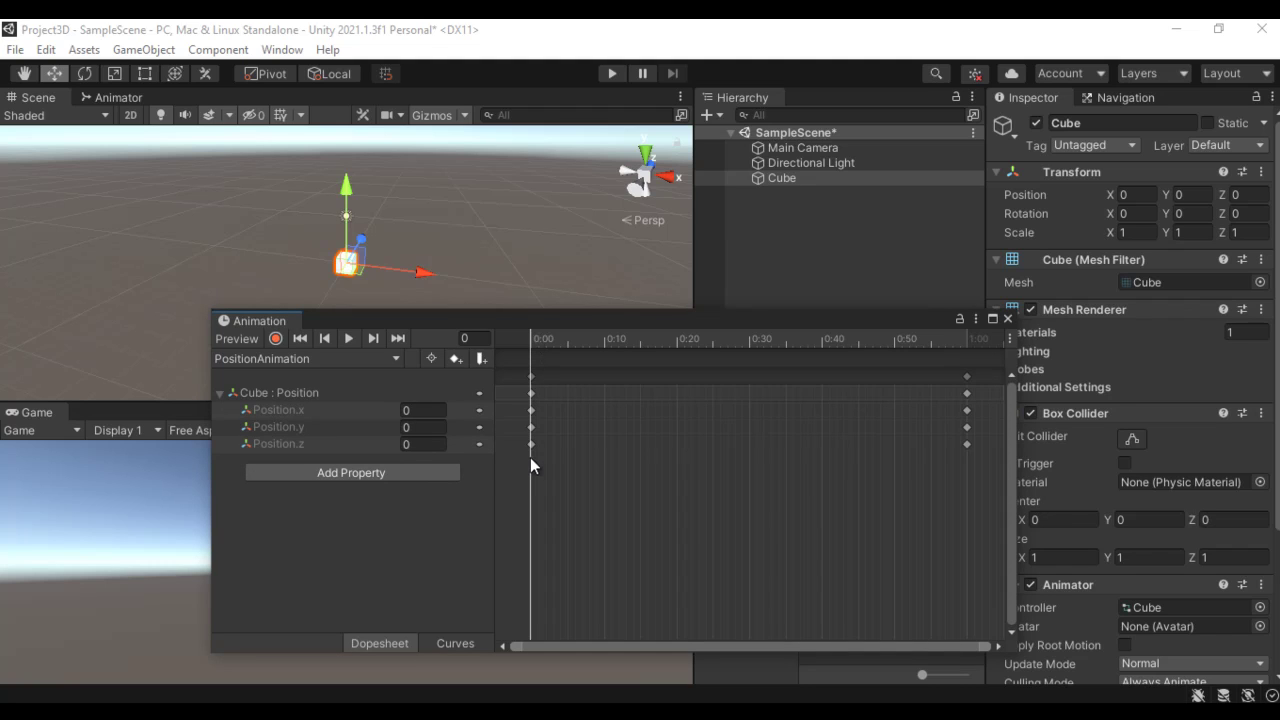
Set the Cube's Position.x to 10 at the frame 60 keyframe of PositionAnimation.
click(419, 427)
key(Tab)
click(968, 338)
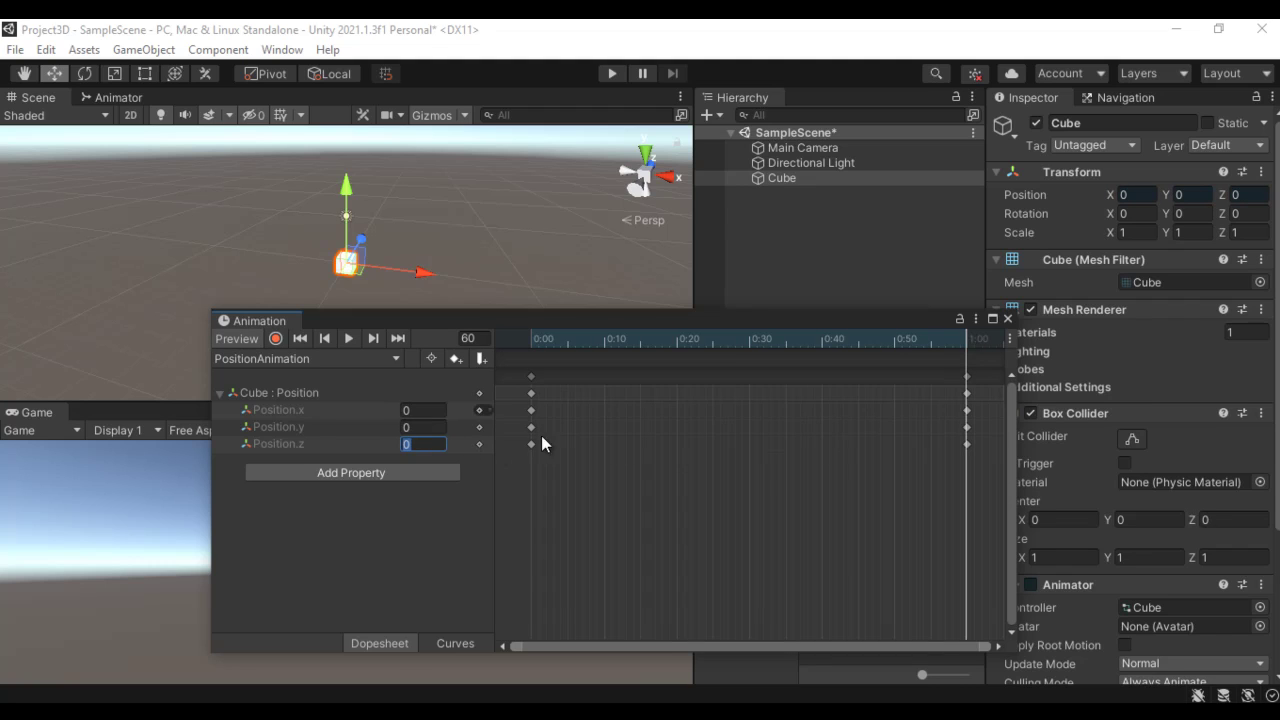
click(440, 411)
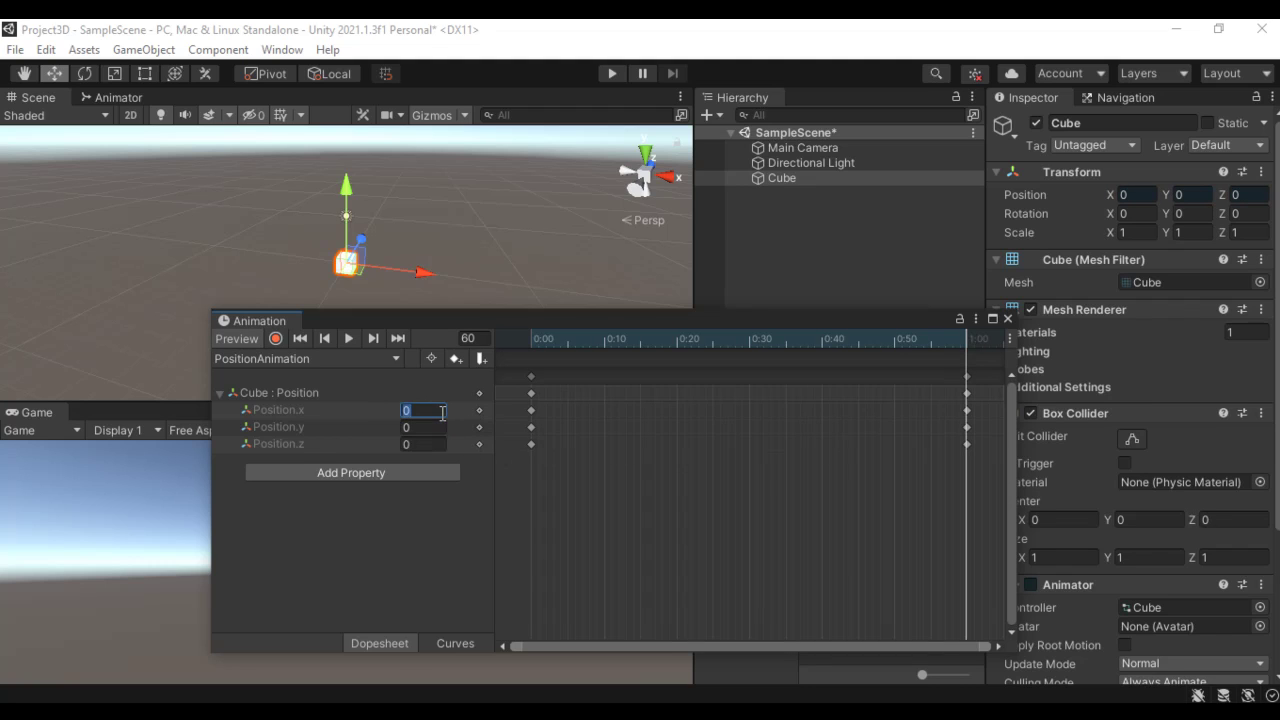
text(10)
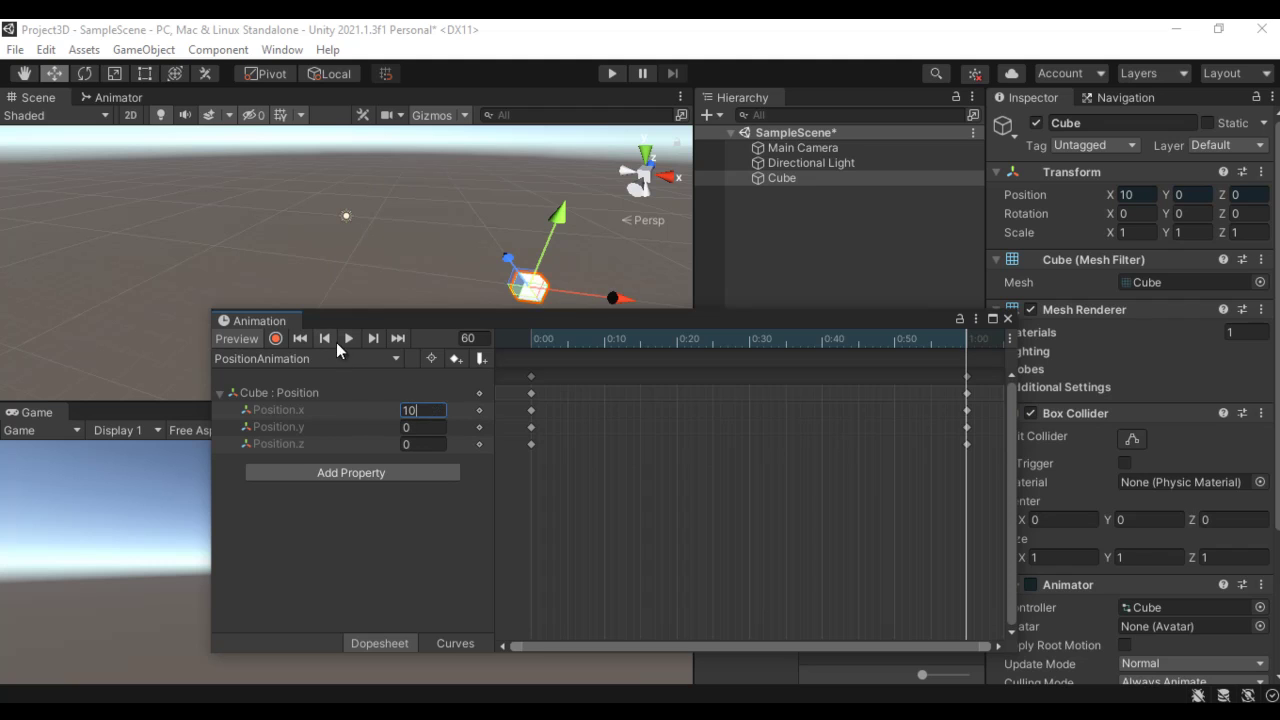
Preview PositionAnimation and scrub the timeline between frames 0 and 60 to check the Cube's movement.
click(345, 340)
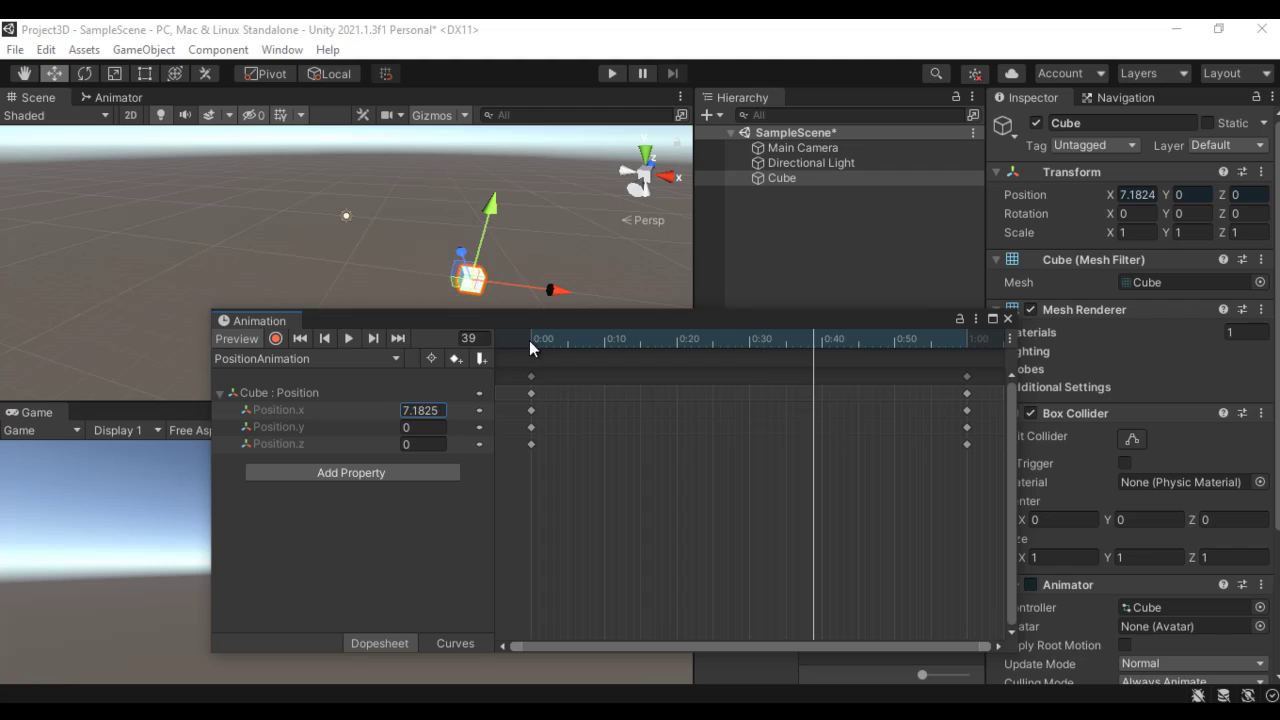
drag(530, 339, 968, 346)
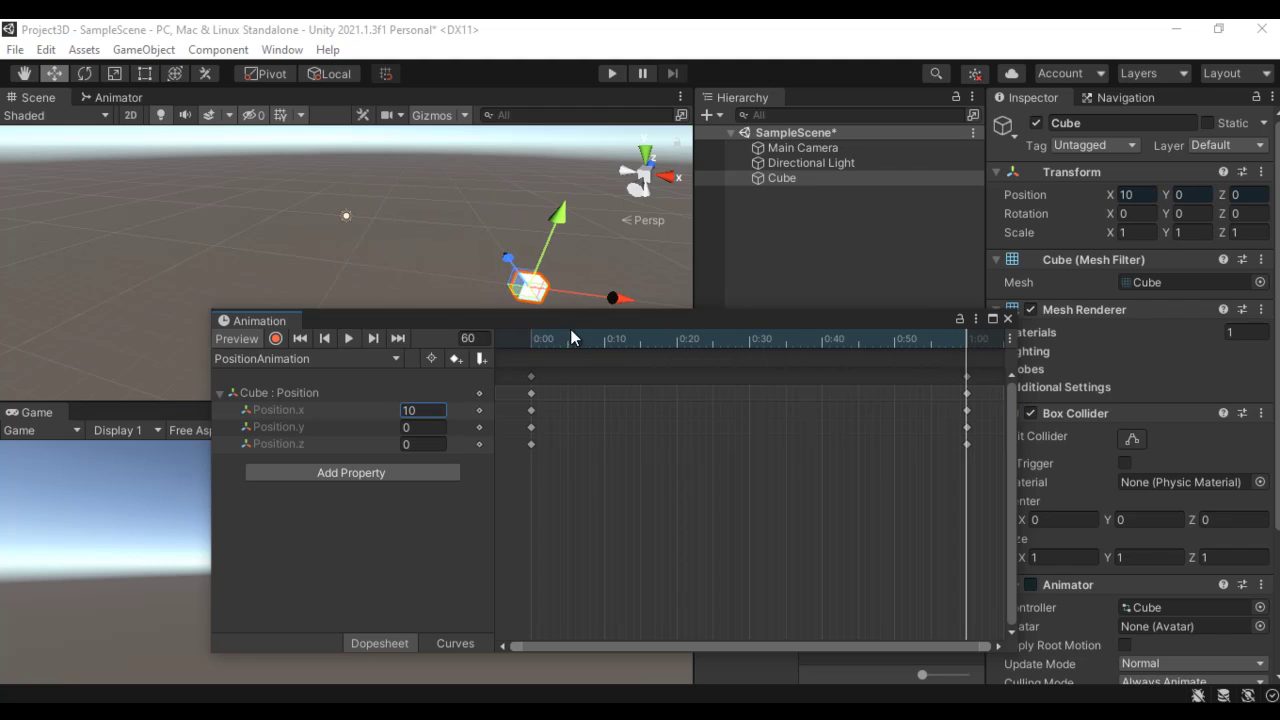
click(531, 338)
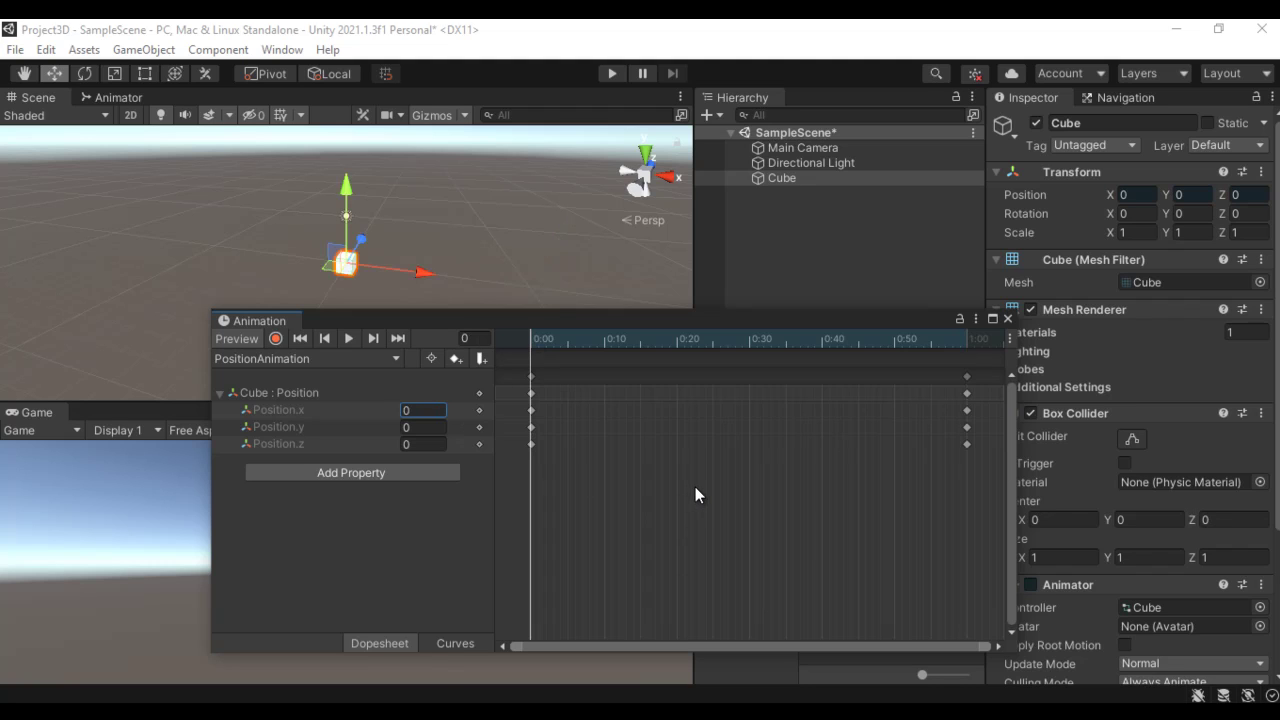
Add a position keyframe at frame 120 with Position.x set to 0, and preview the extended clip.
scroll(688, 452, down, 5)
scroll(685, 456, down, 4)
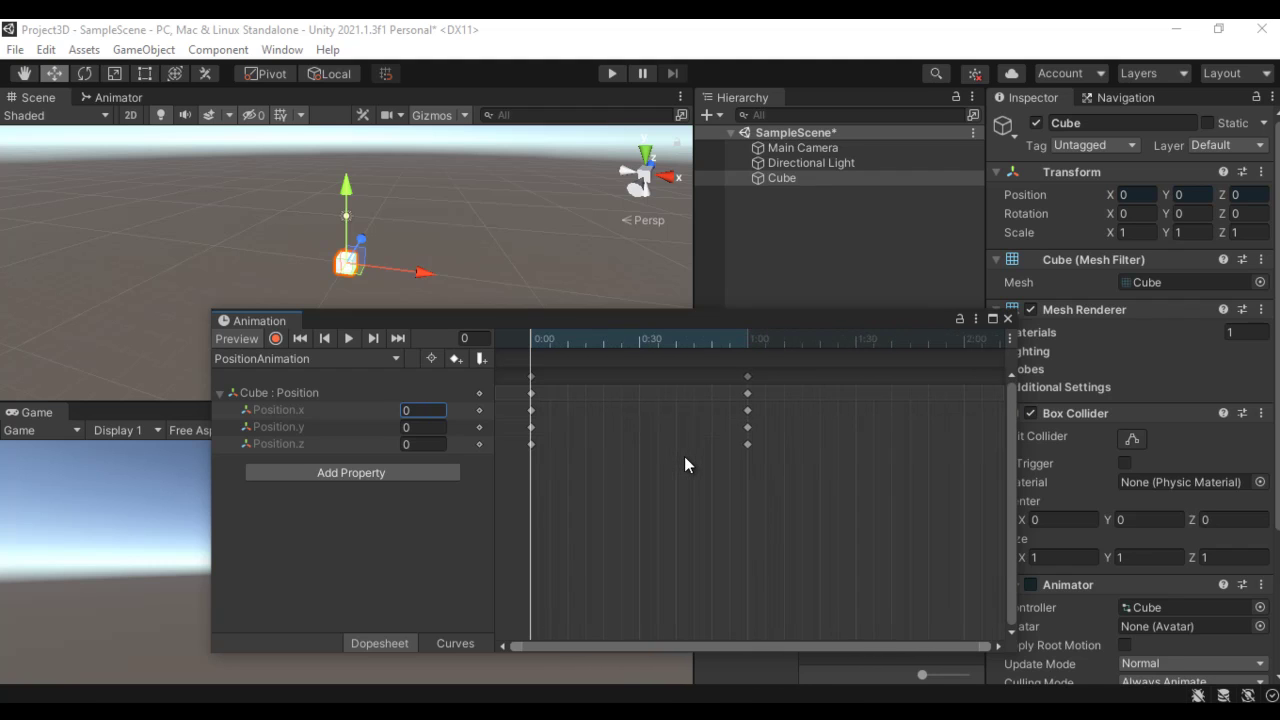
click(914, 340)
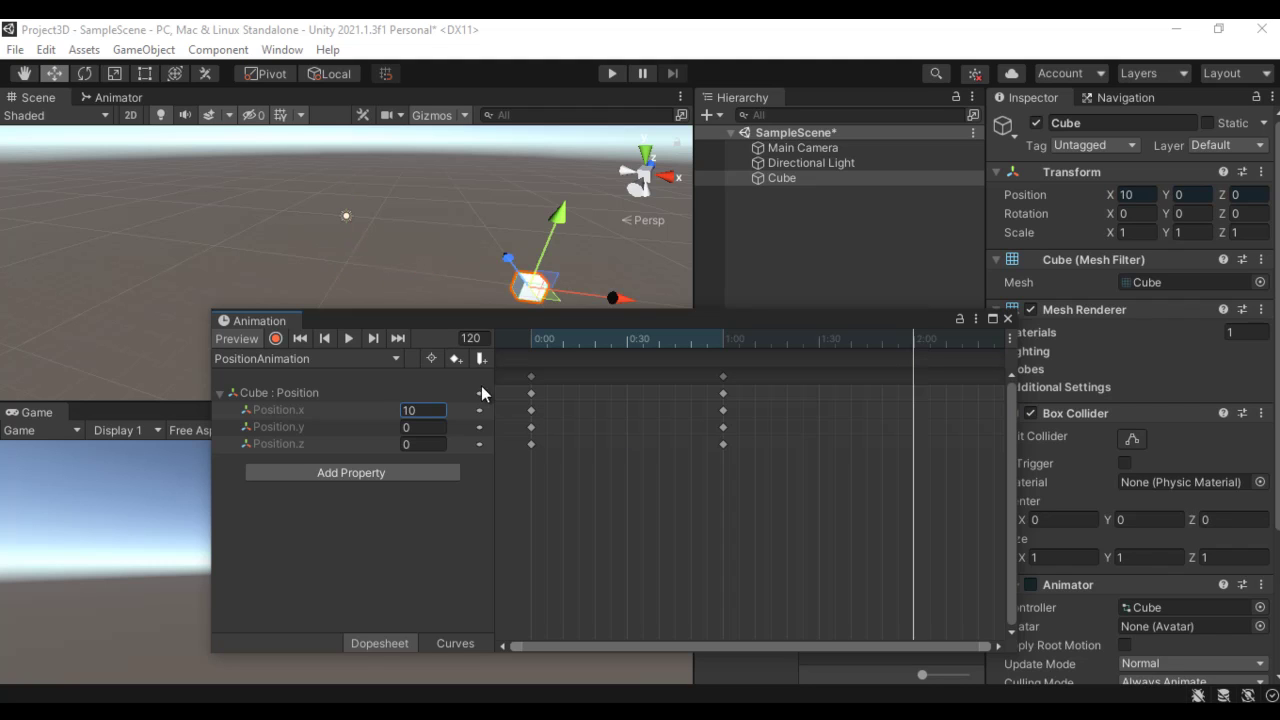
click(458, 358)
click(420, 410)
text(0)
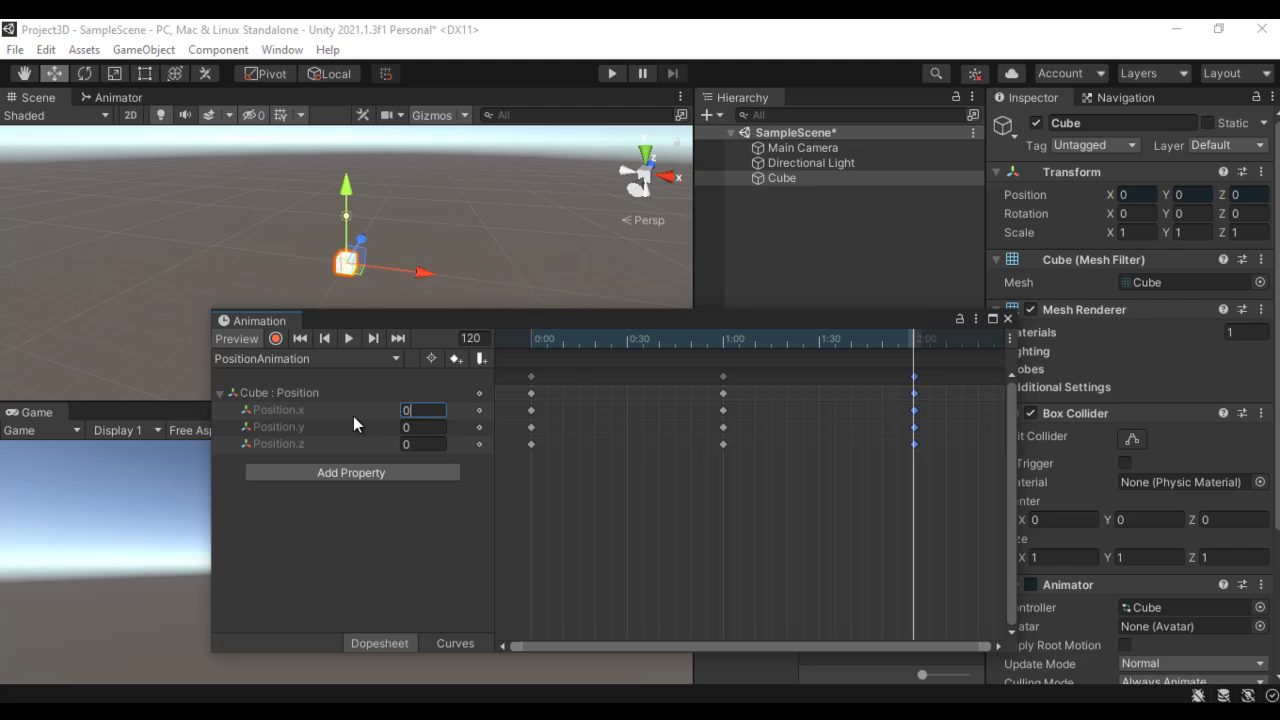
click(349, 338)
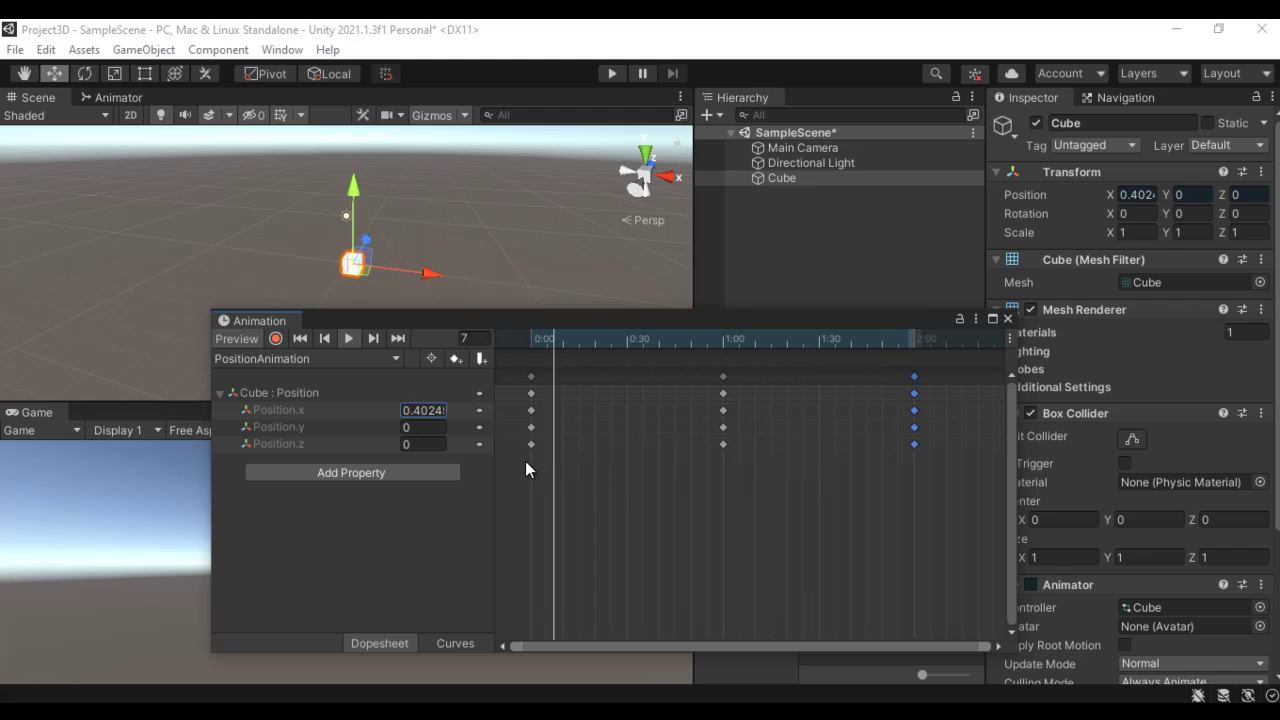
click(349, 338)
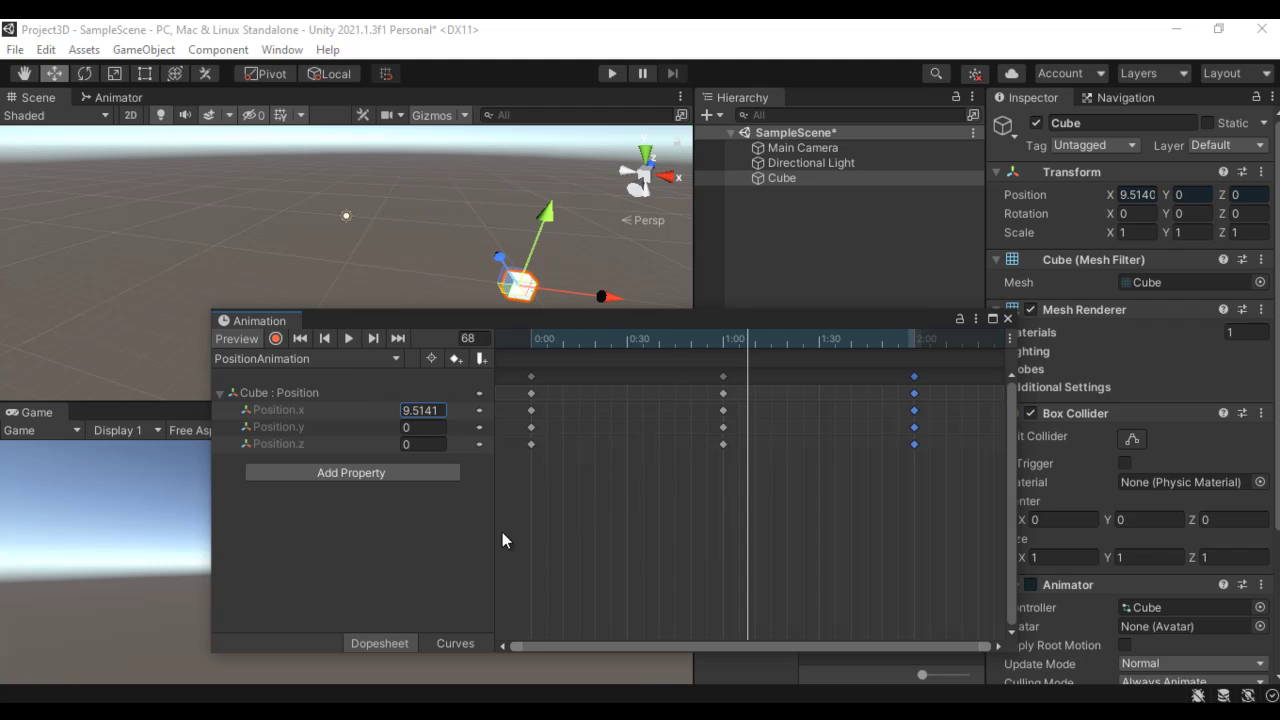
Create a second animation clip for the Cube, saved as RotationAnimation in the Animations folder.
click(781, 179)
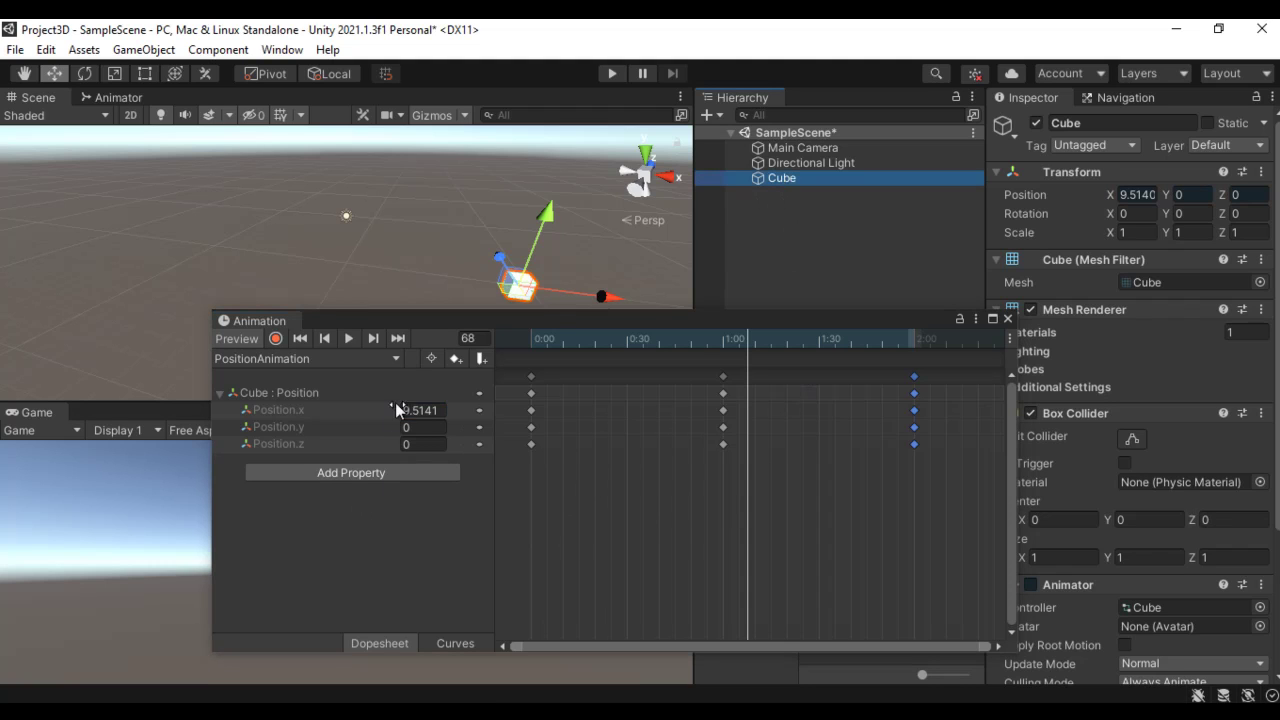
click(397, 356)
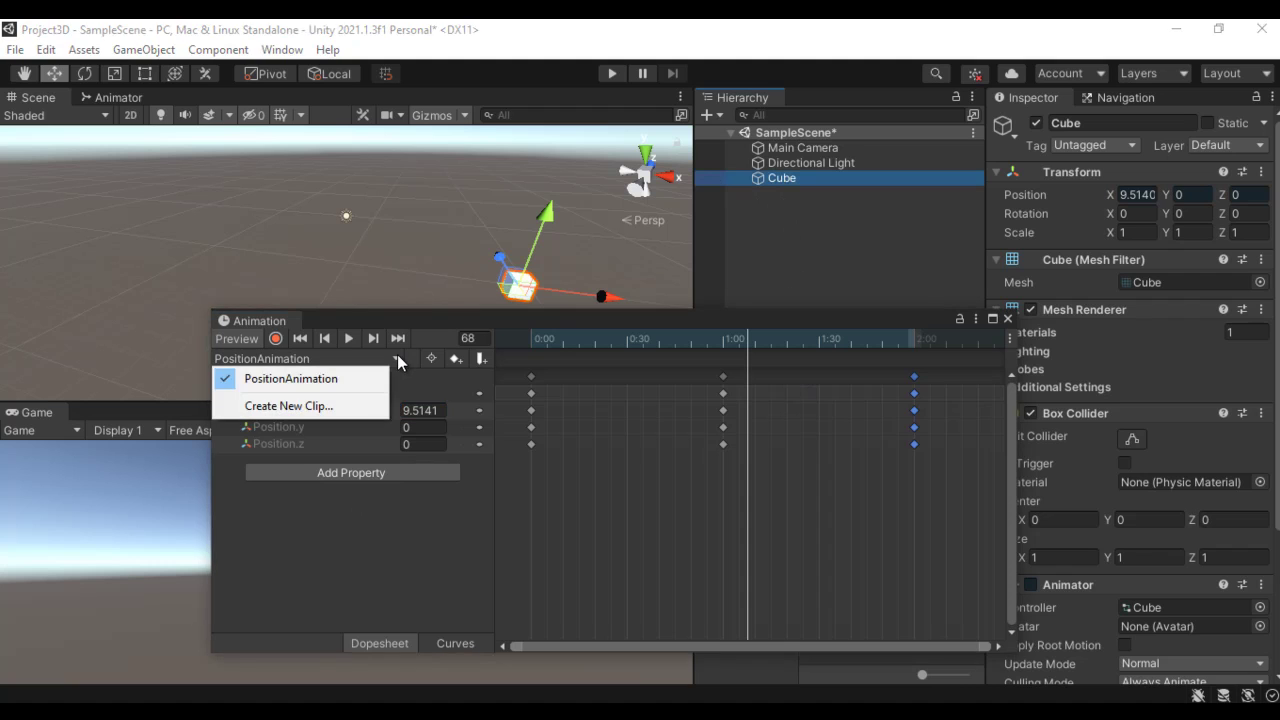
click(310, 406)
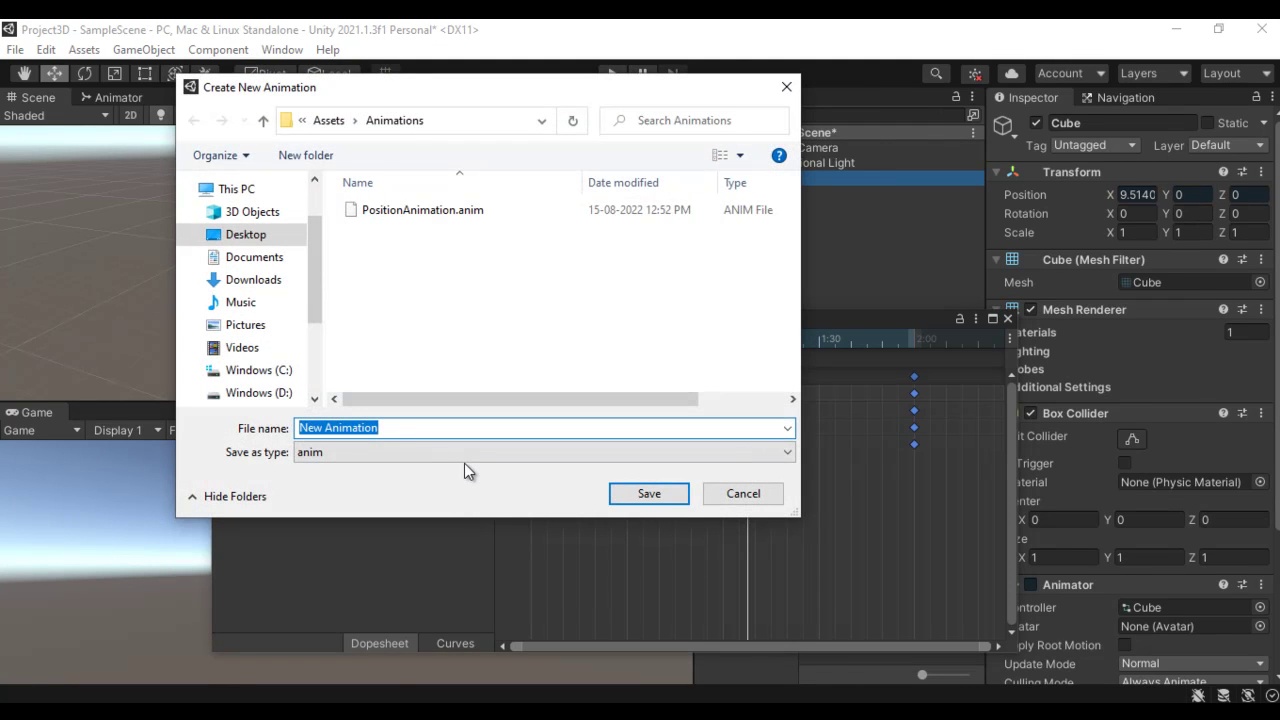
text(Ro)
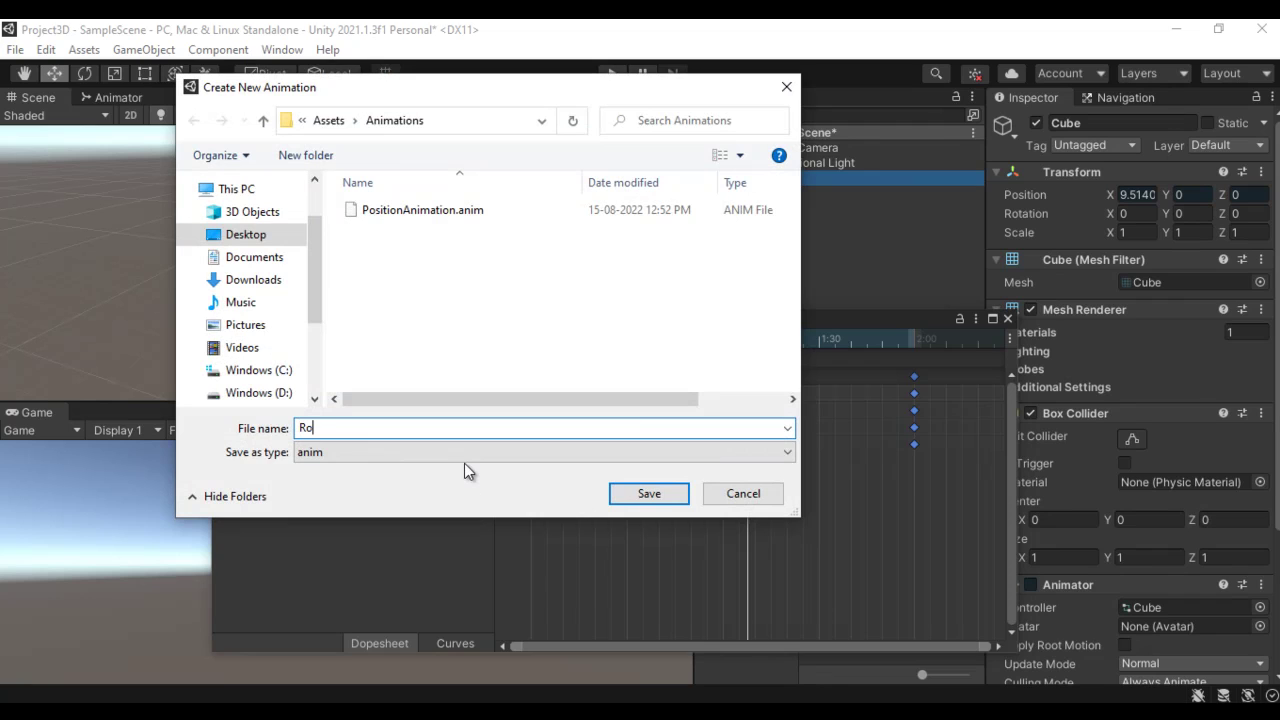
text(tationAnimation)
click(657, 500)
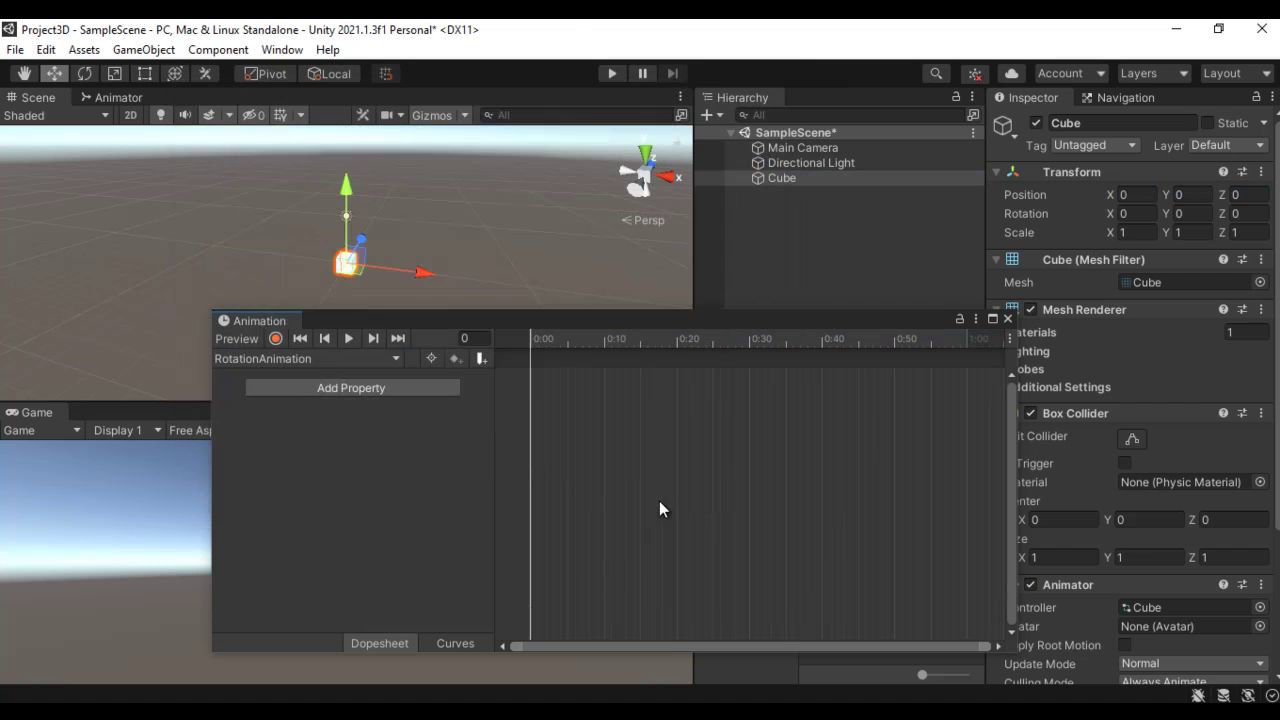
Add the Transform Rotation property to RotationAnimation and expand its axis values.
click(382, 390)
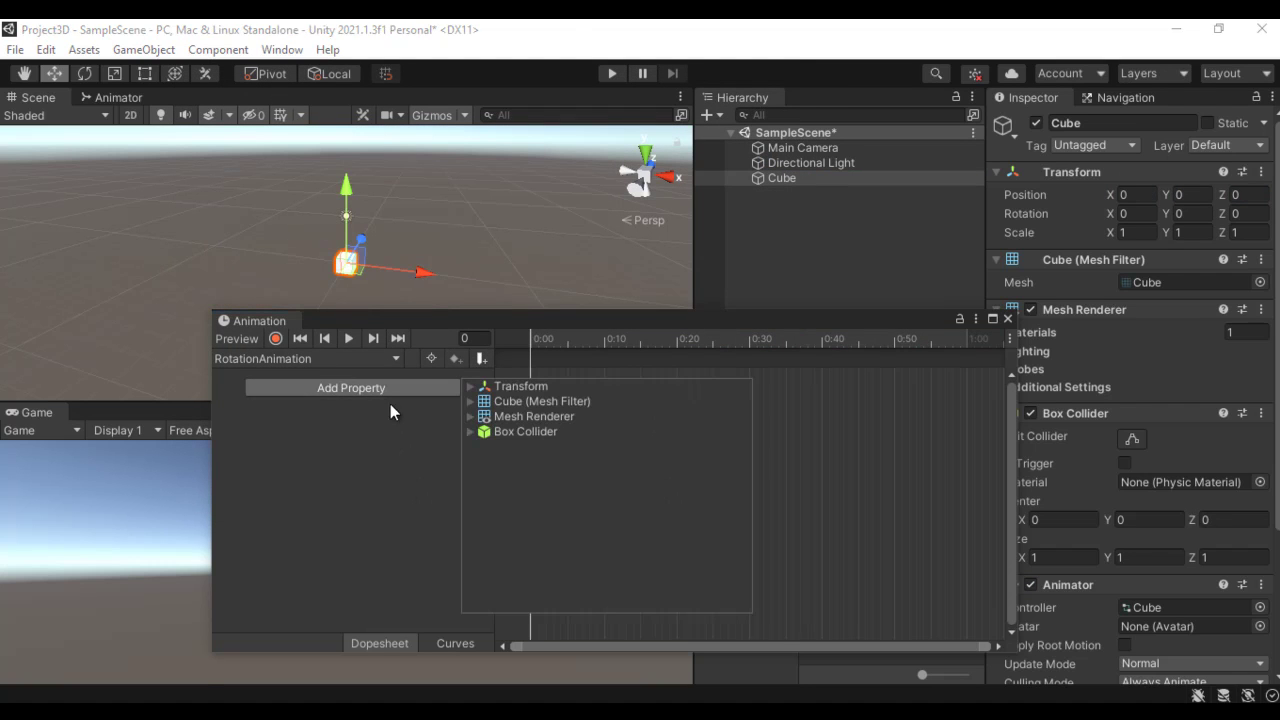
click(467, 388)
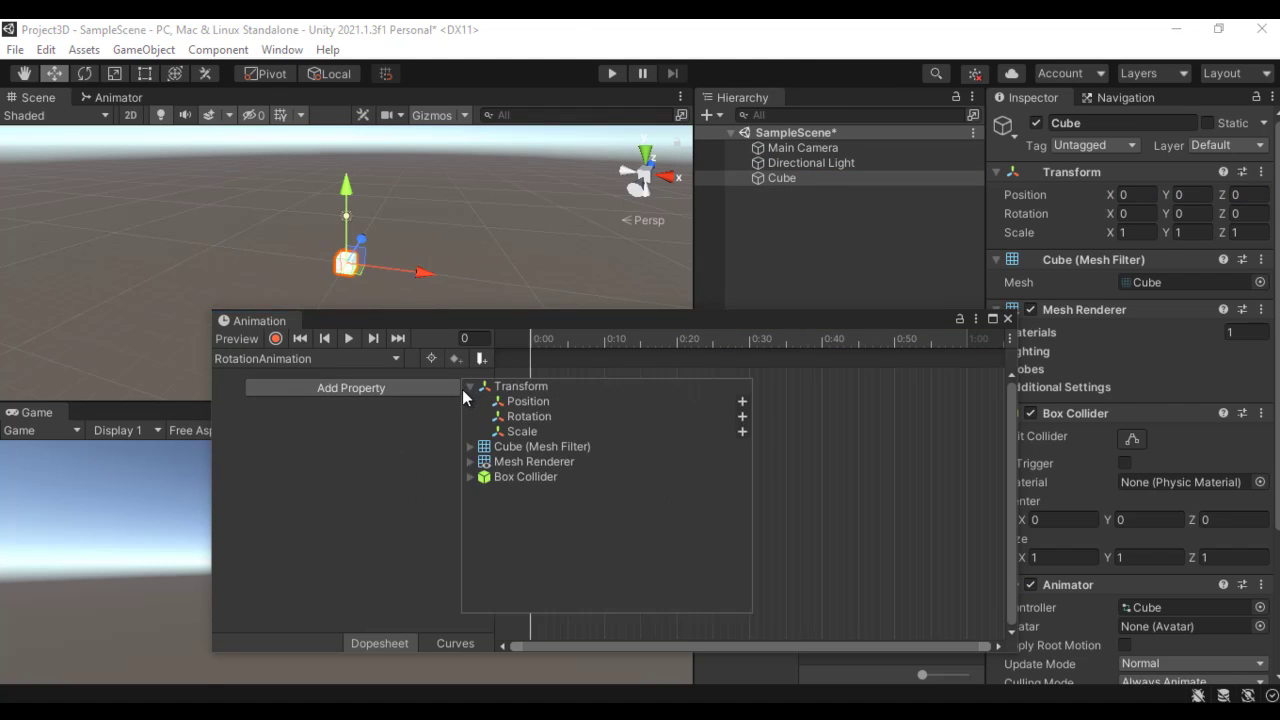
click(742, 416)
click(219, 395)
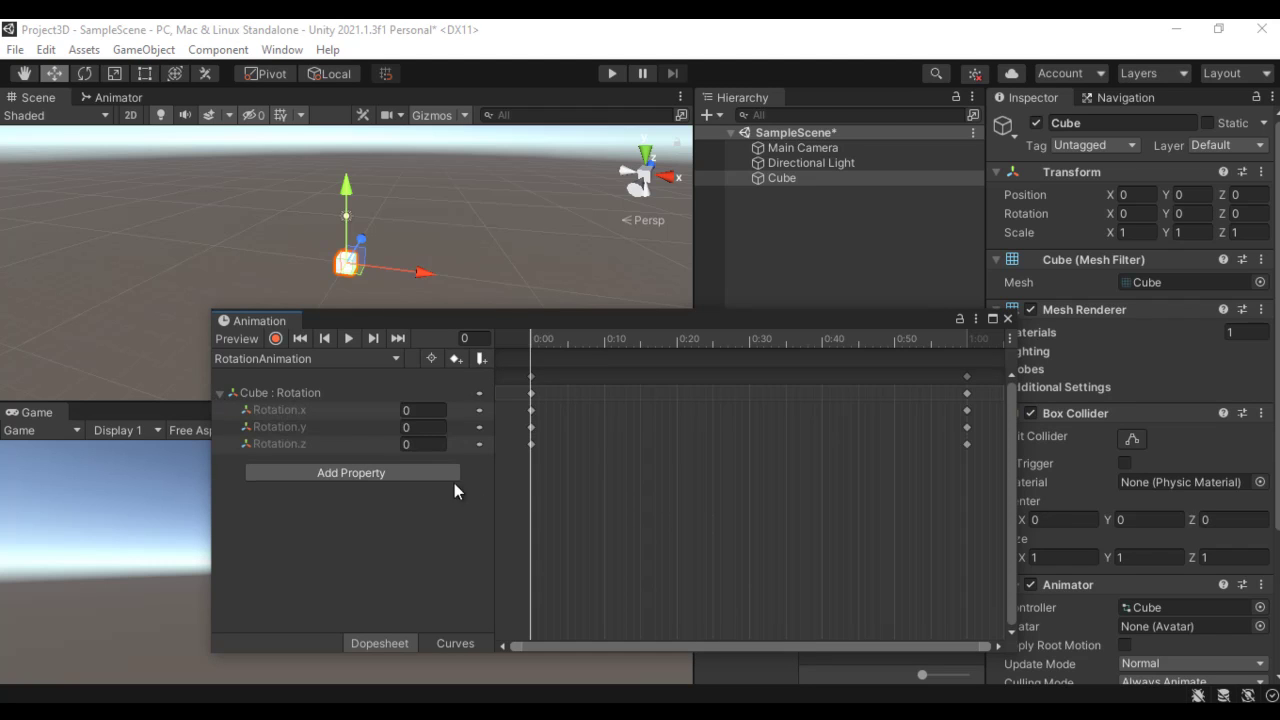
Set the Cube's Rotation.y to 360 at the frame 60 keyframe and preview RotationAnimation.
click(422, 410)
click(422, 427)
click(422, 444)
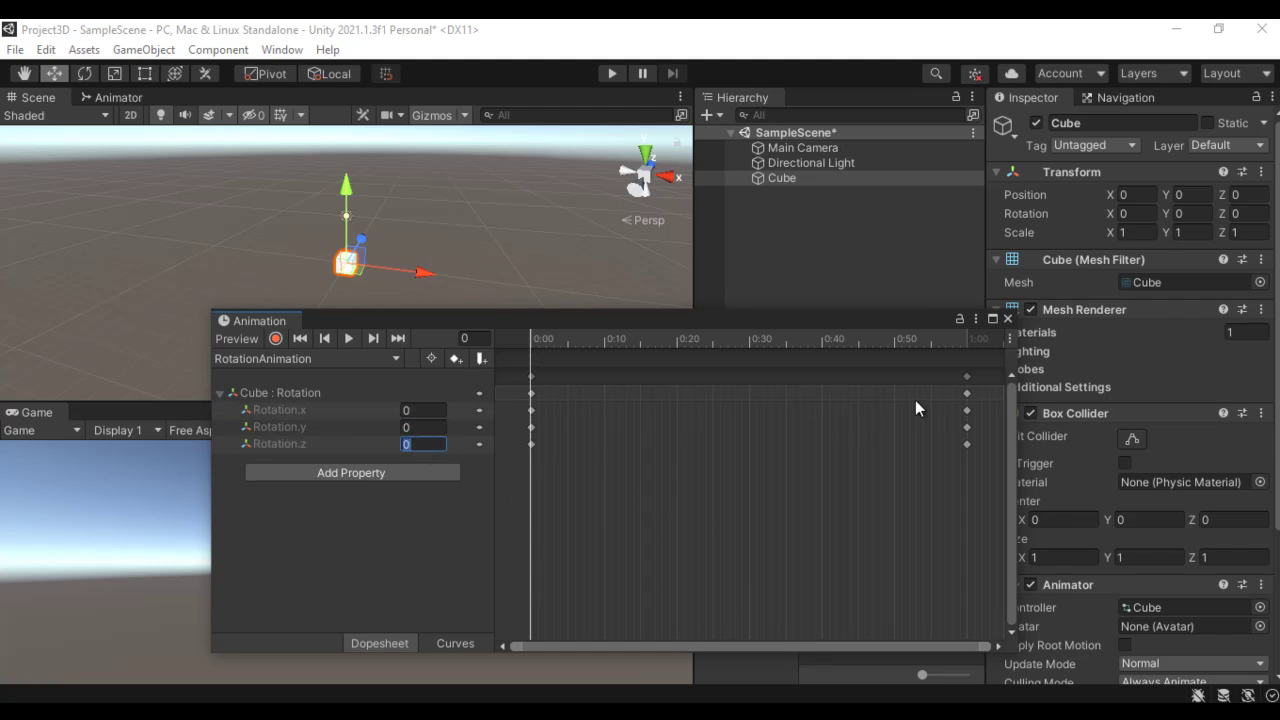
click(968, 338)
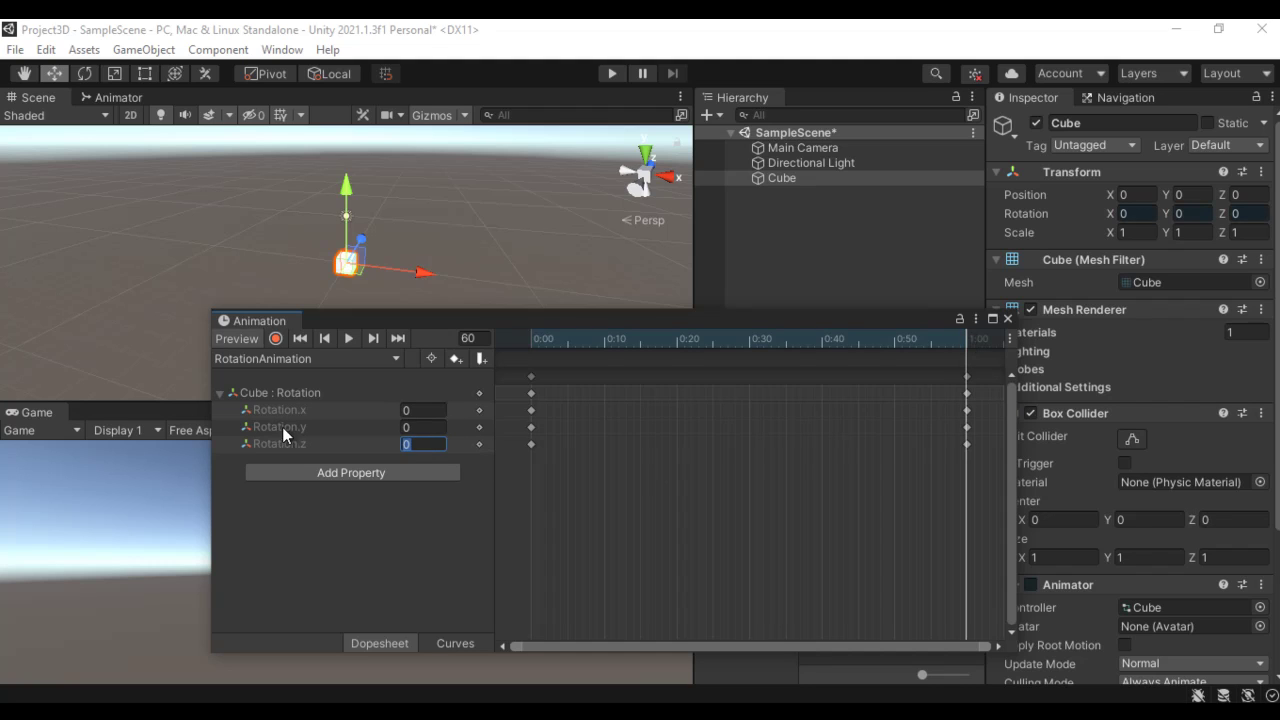
click(424, 428)
text(260)
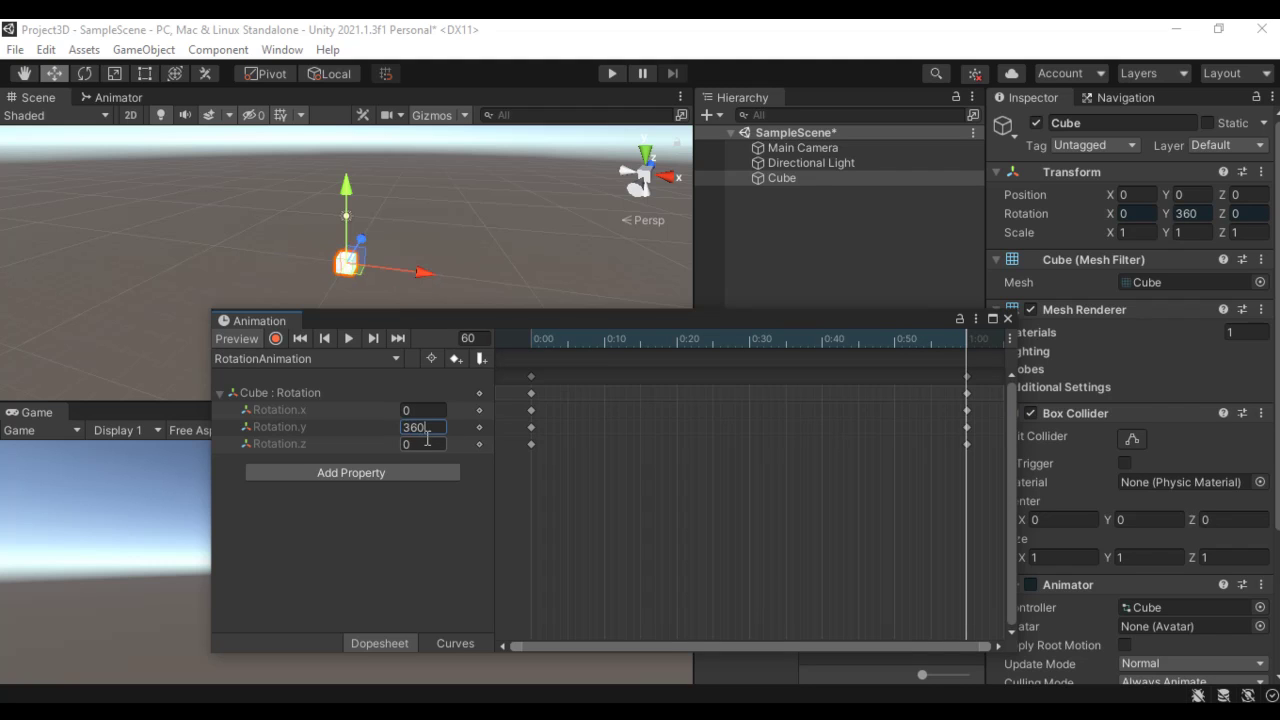
click(349, 338)
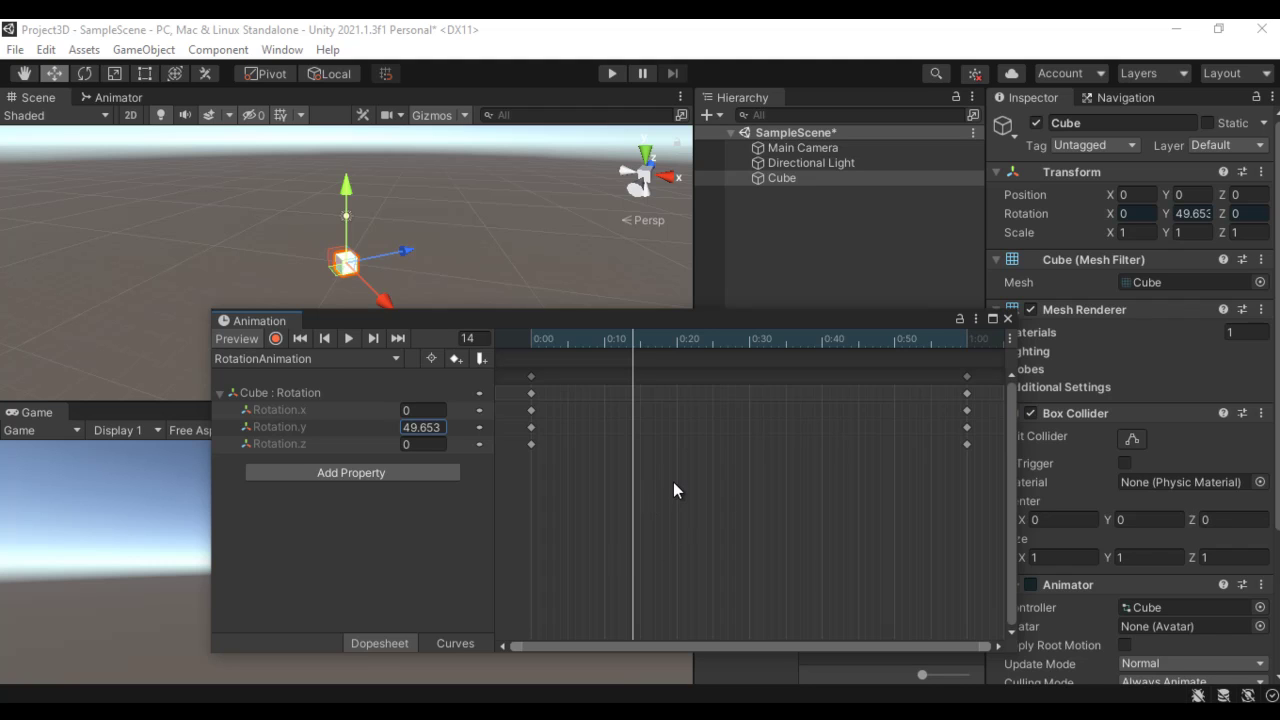
Add a rotation keyframe at frame 120 that returns Rotation.y to its starting value, and preview the clip.
scroll(674, 481, down, 6)
scroll(671, 488, down, 1)
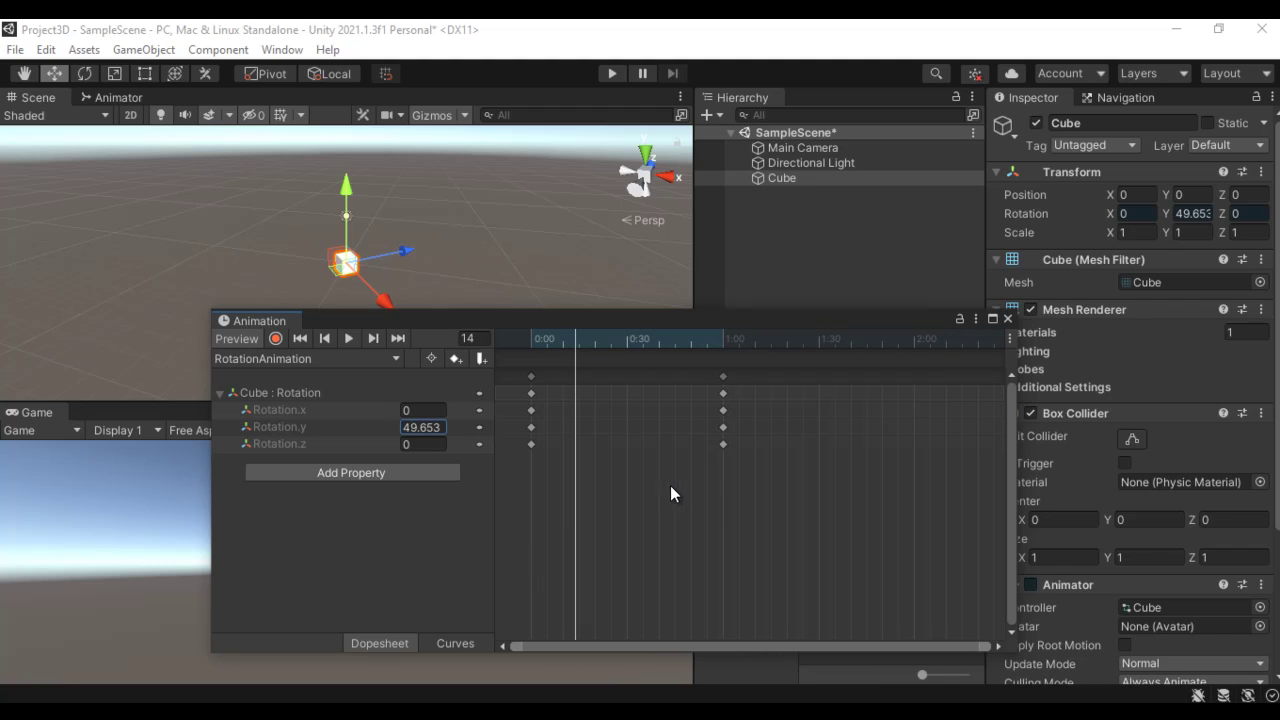
click(914, 339)
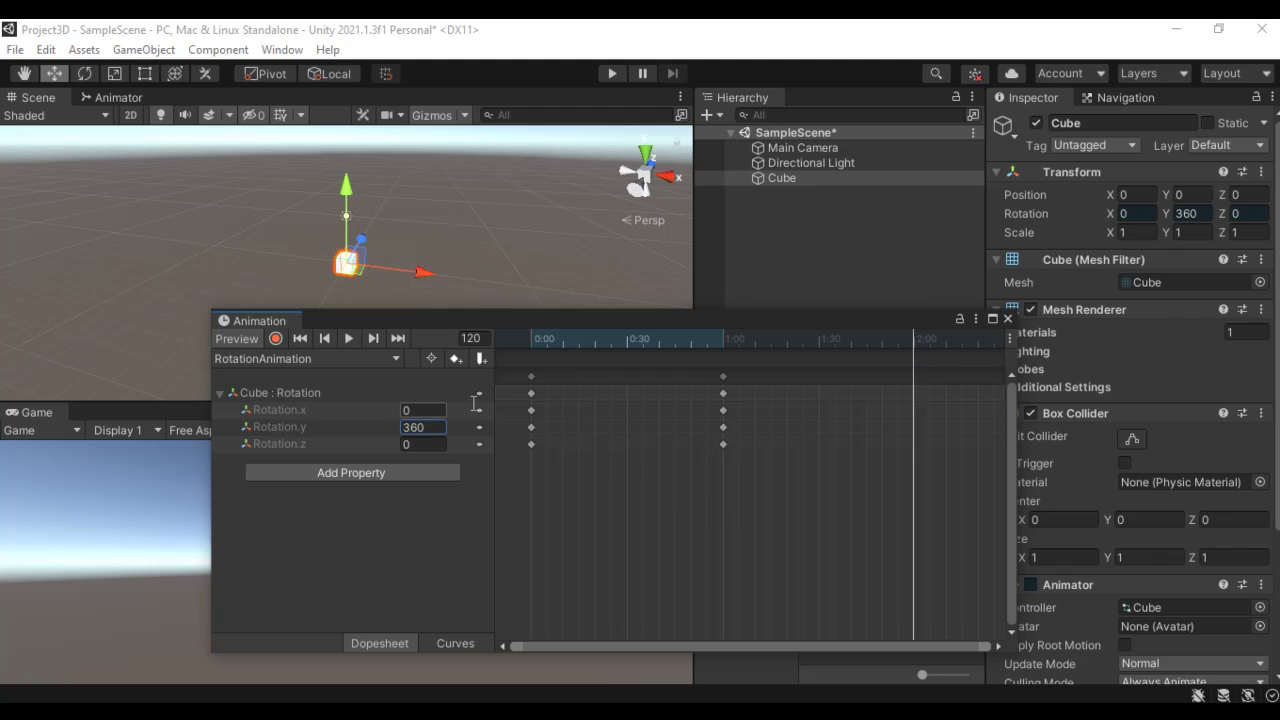
click(456, 358)
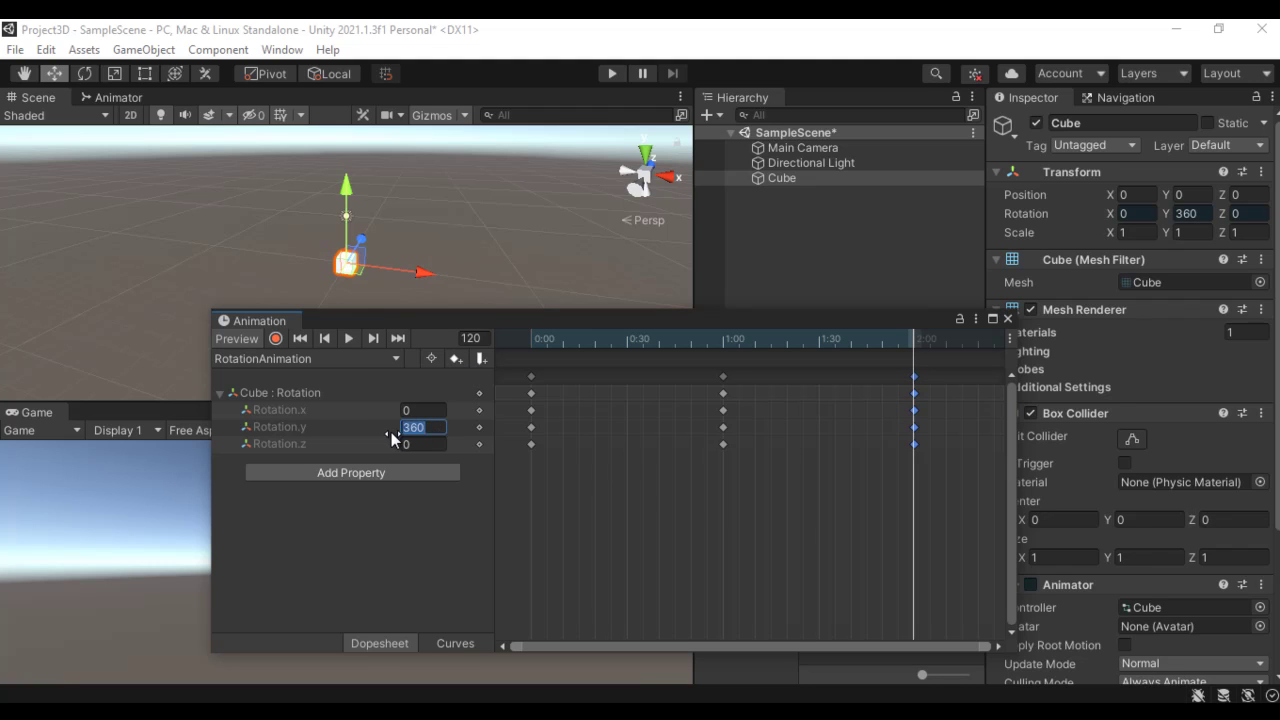
click(348, 339)
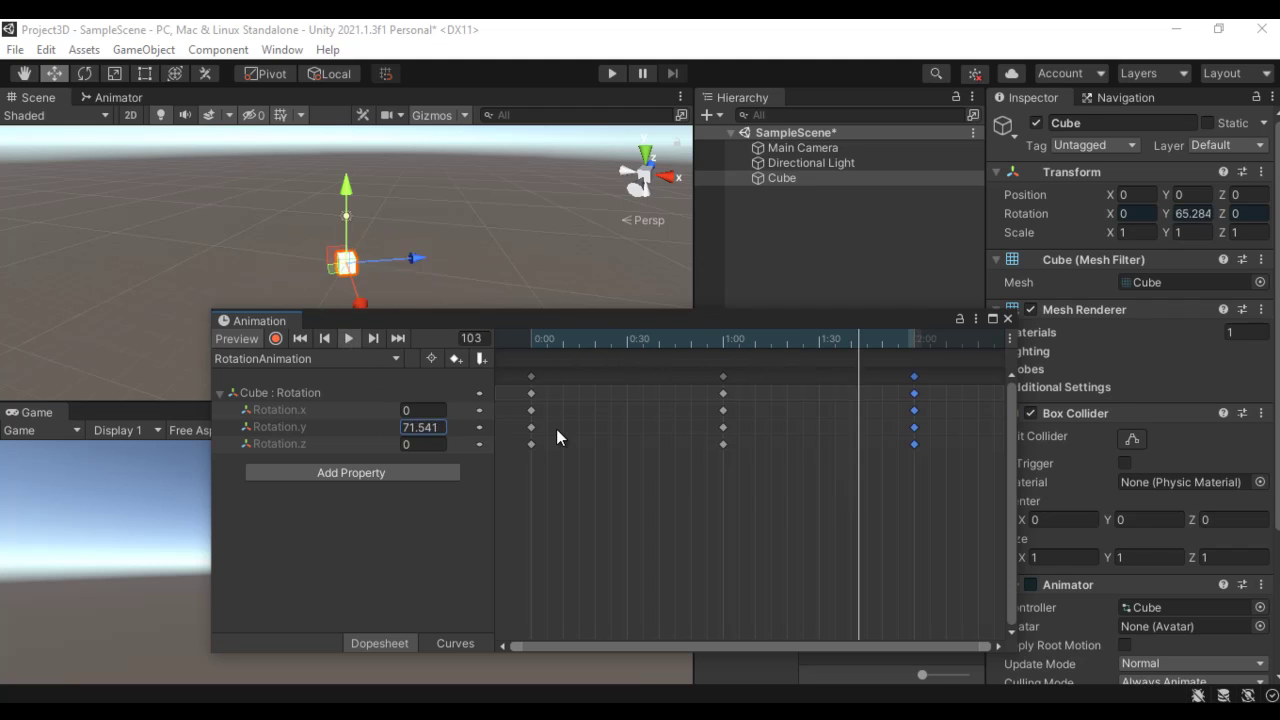
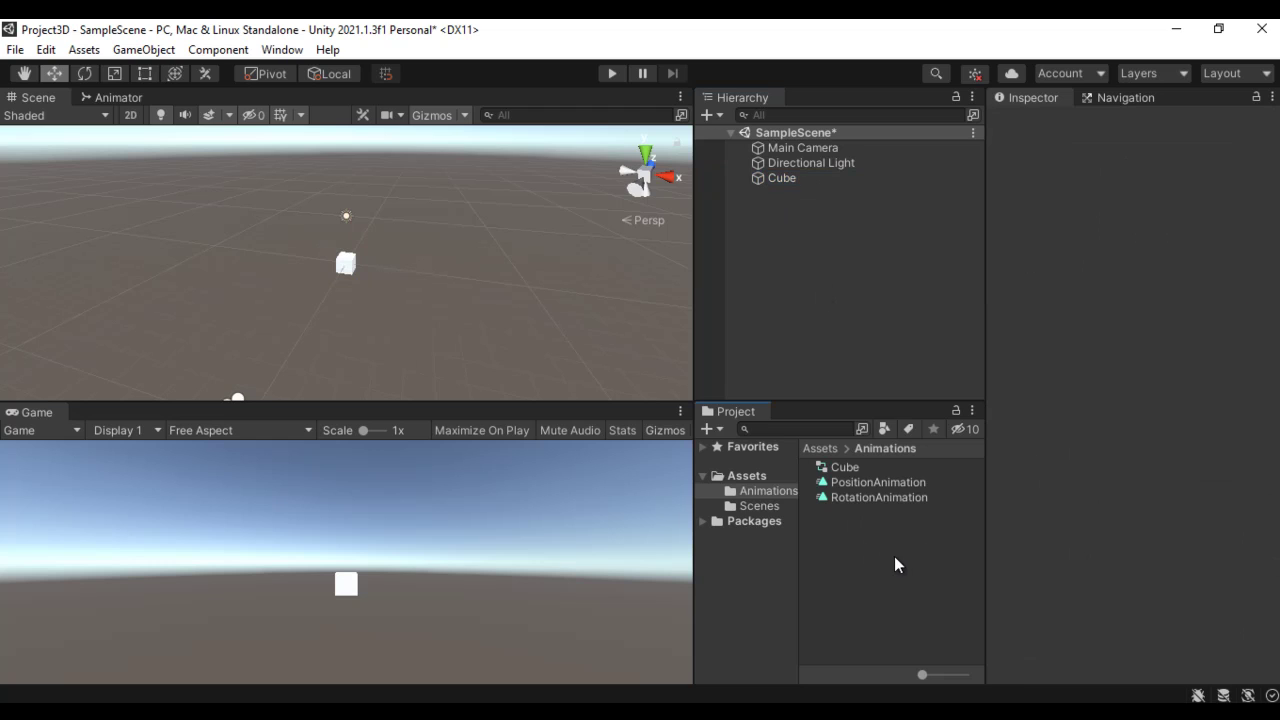
Inspect the PositionAnimation clip in the Animations folder, and run the scene to watch the Cube's animation.
click(896, 481)
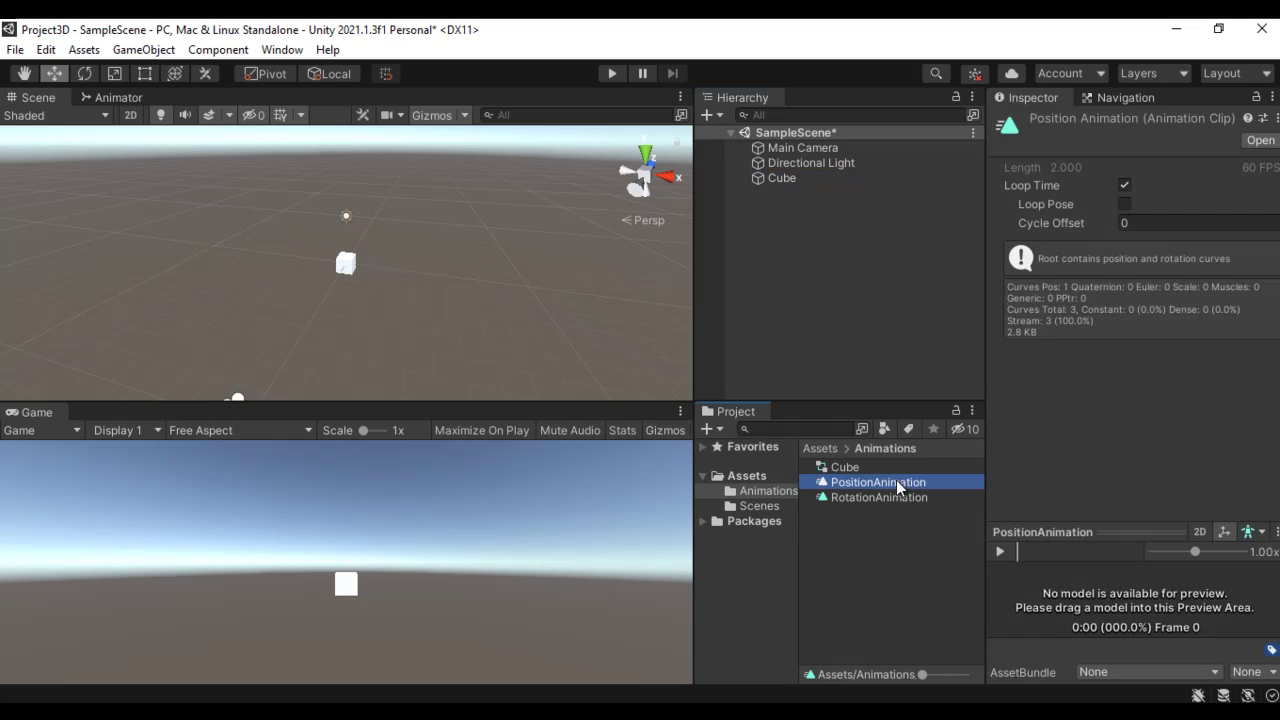
click(895, 560)
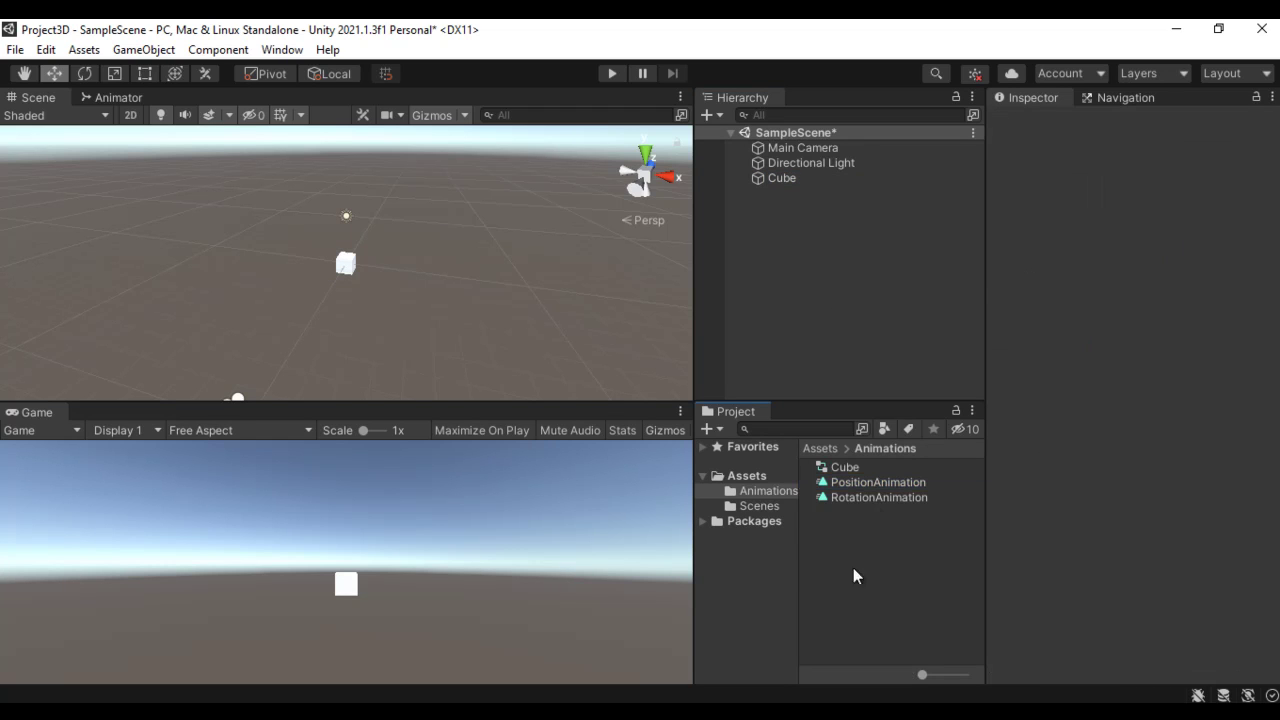
click(612, 74)
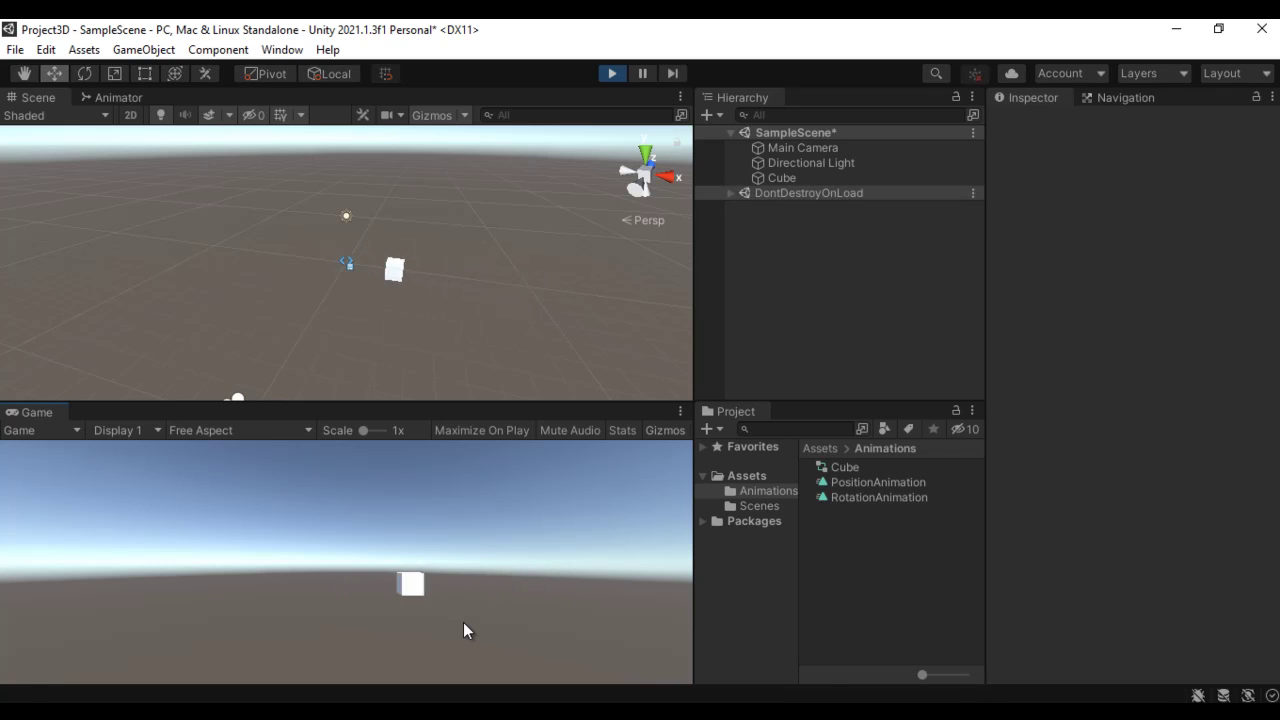
Stop the running scene, open the Cube animator controller in the Animator window, and place the PositionAnimation state below Entry.
click(612, 73)
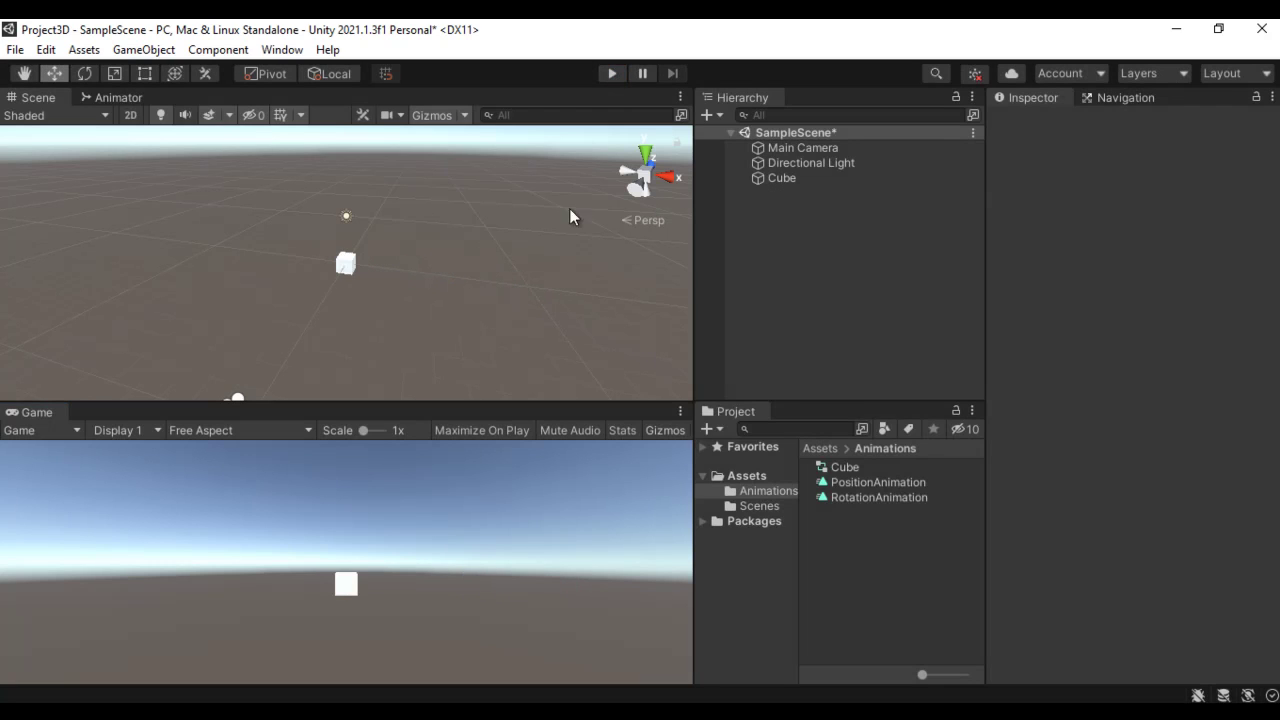
click(846, 467)
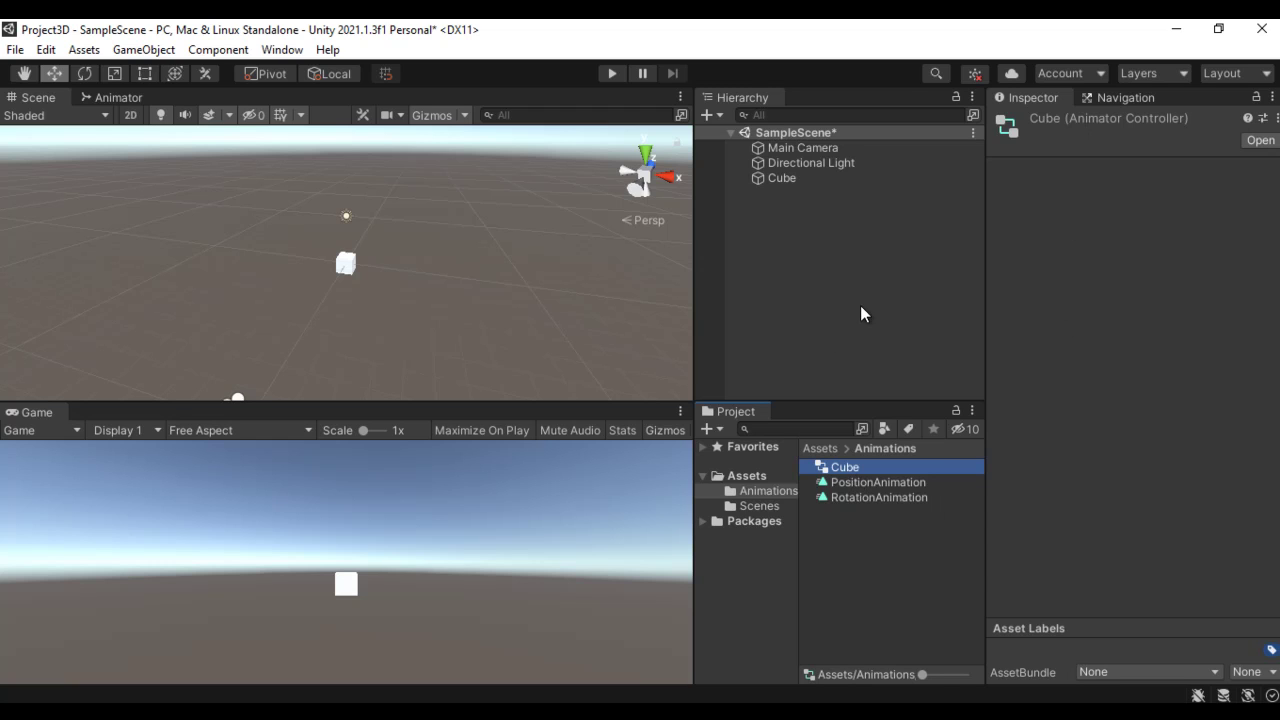
click(284, 50)
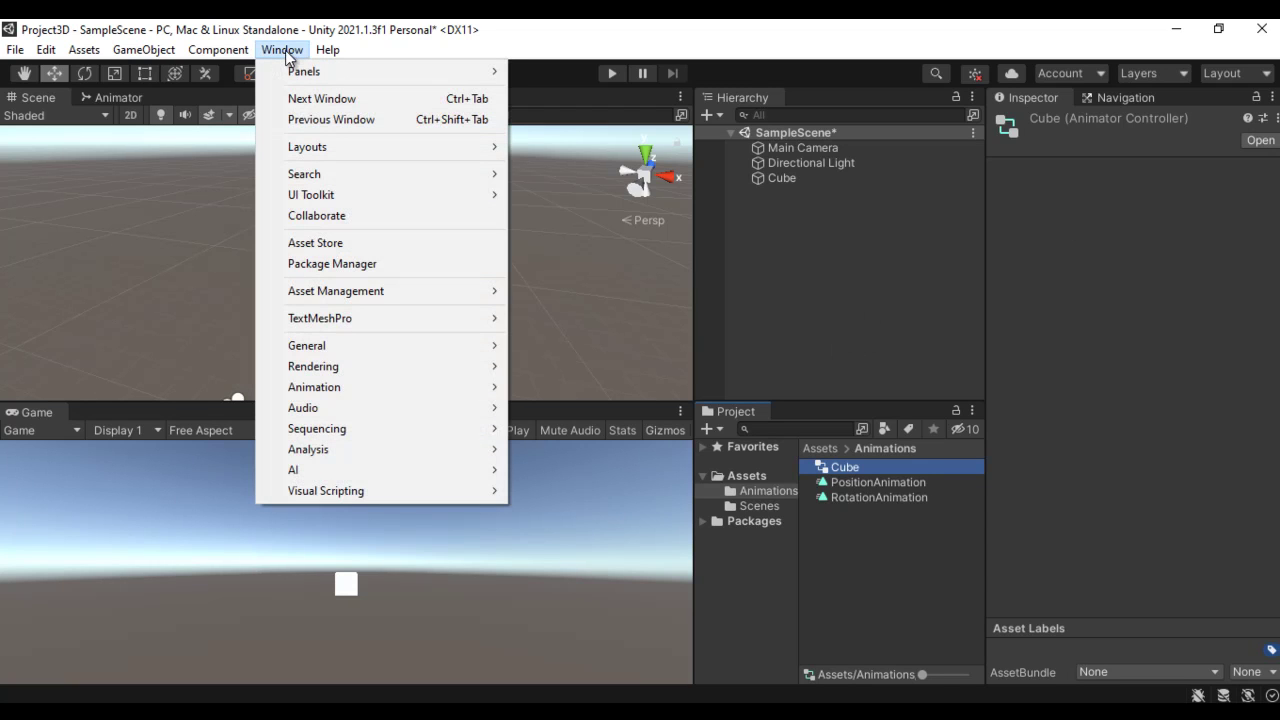
mouse_move(329, 387)
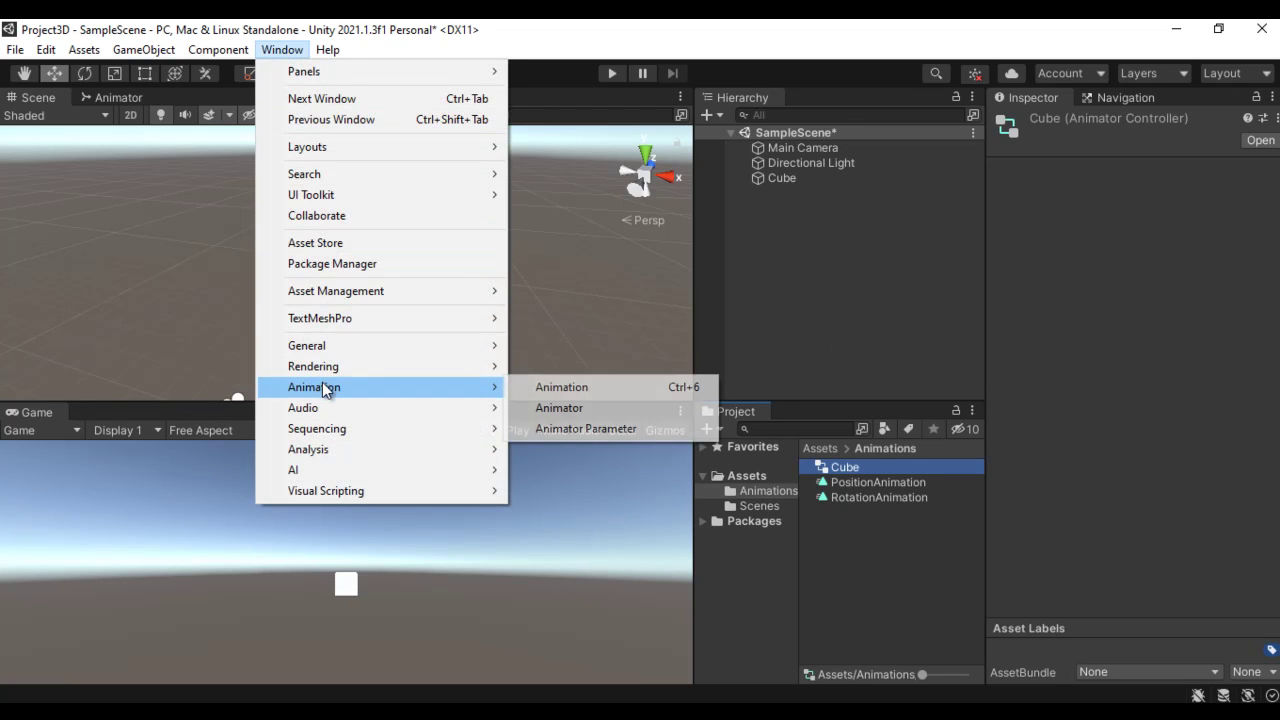
click(591, 408)
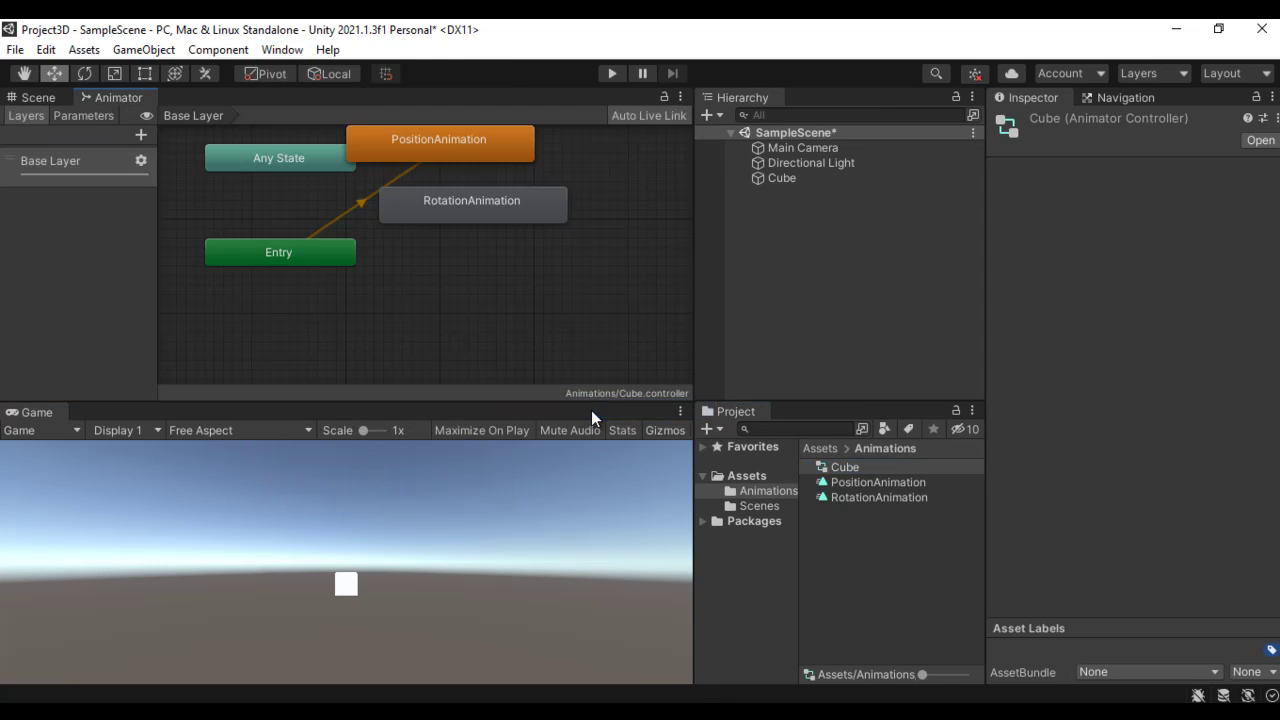
drag(488, 146, 324, 332)
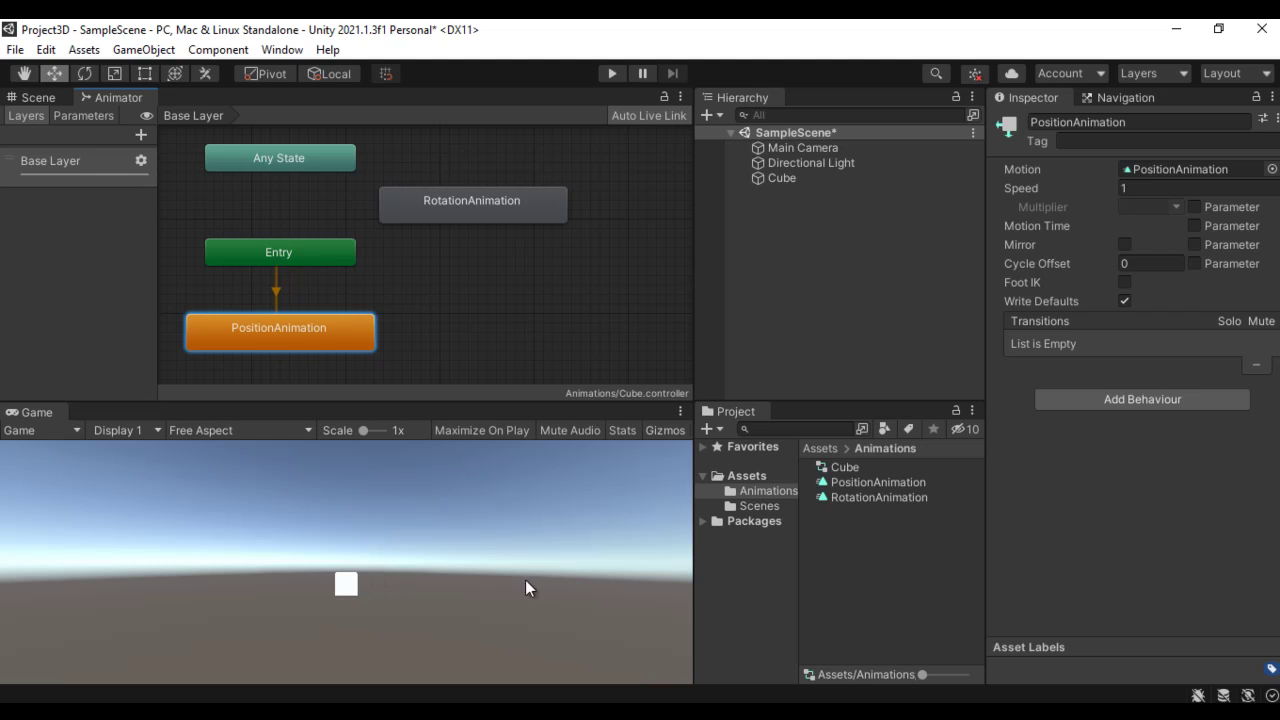
Run the scene, first as is and once more with the Cube selected, to watch the PositionAnimation state's playback progress.
click(610, 78)
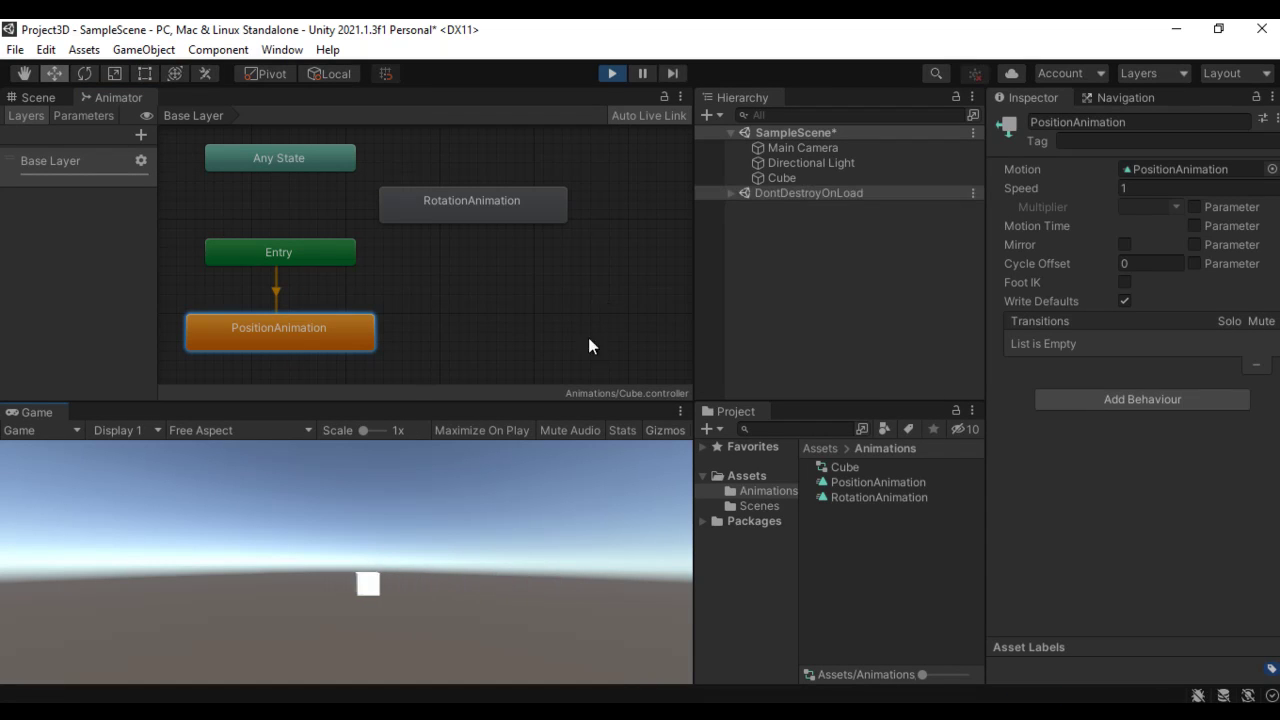
click(613, 73)
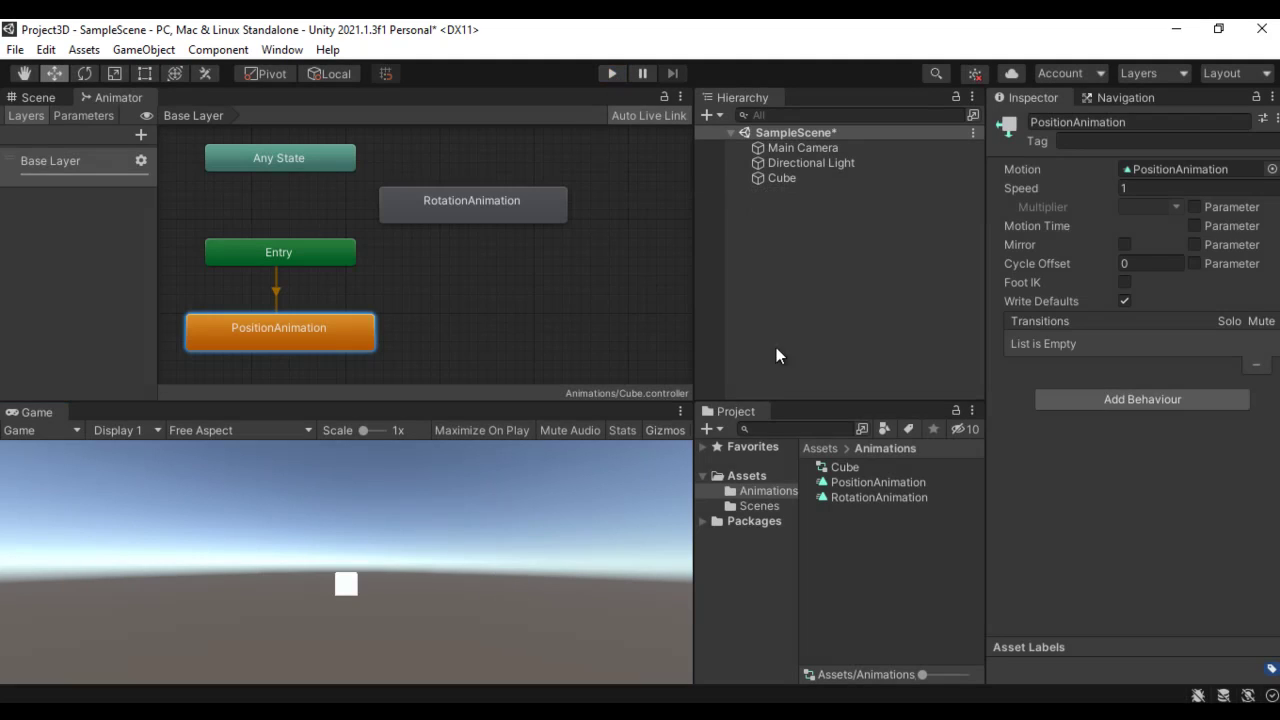
click(784, 181)
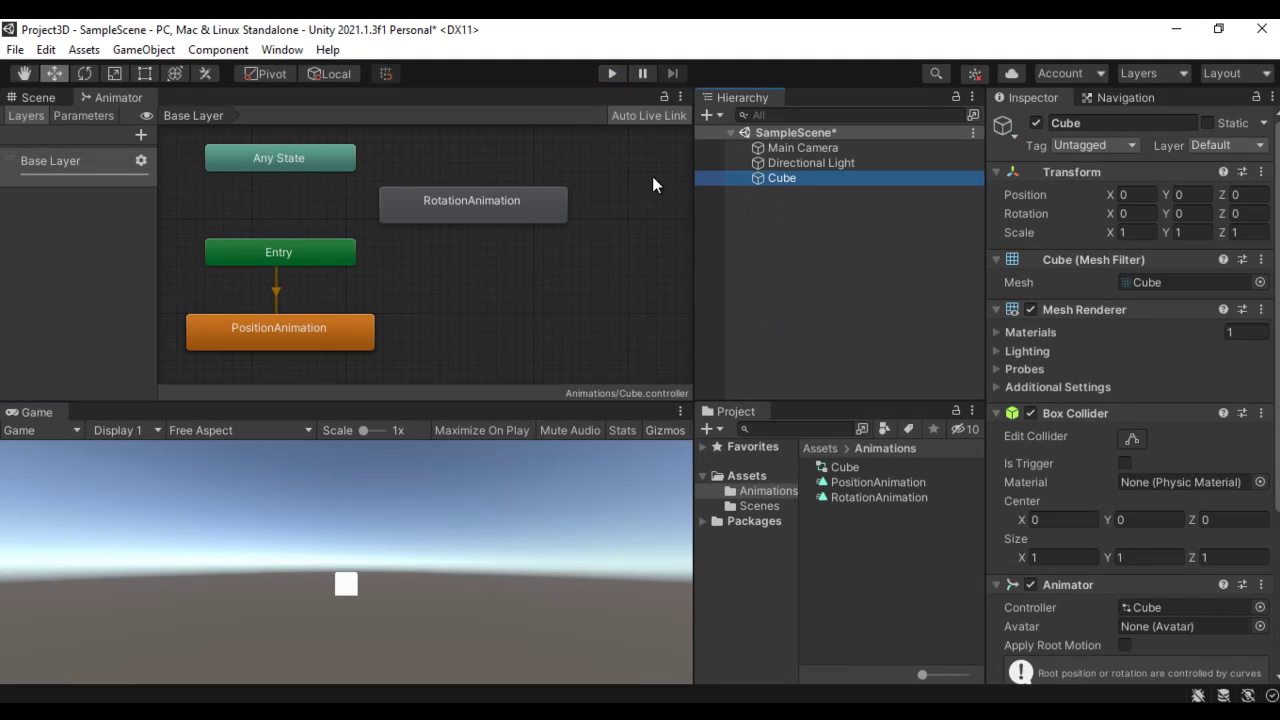
click(613, 73)
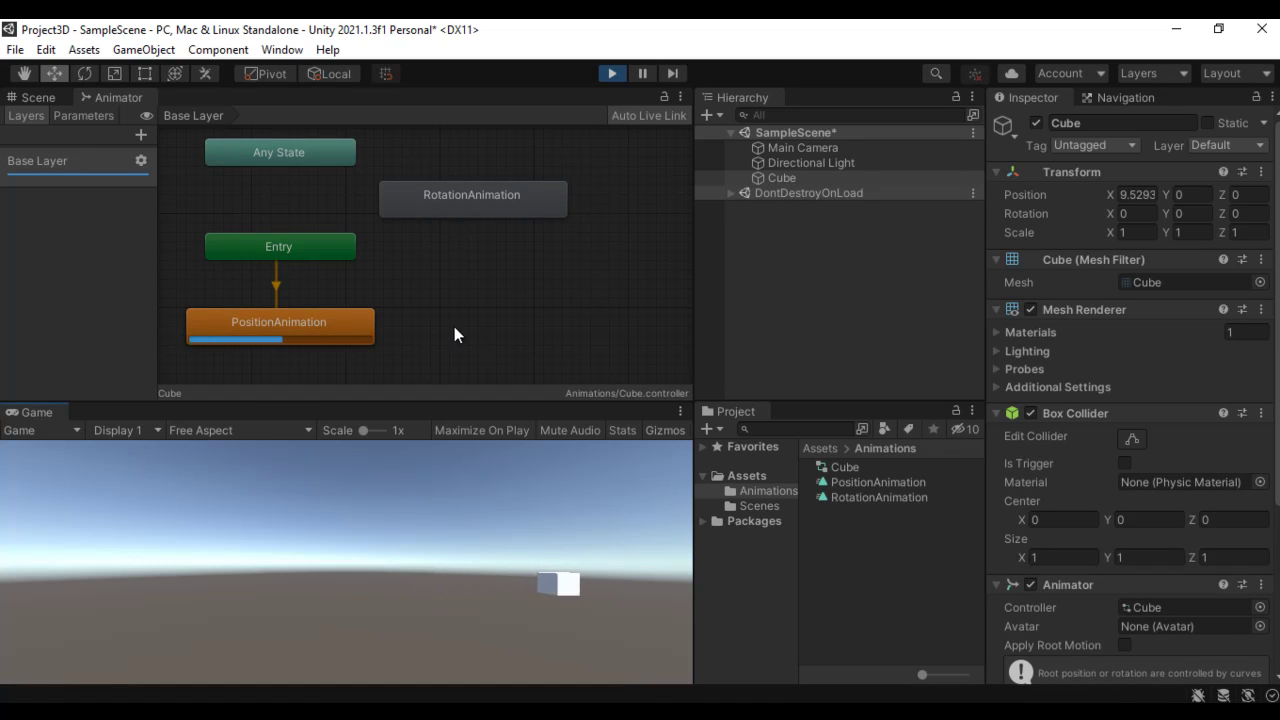
click(613, 73)
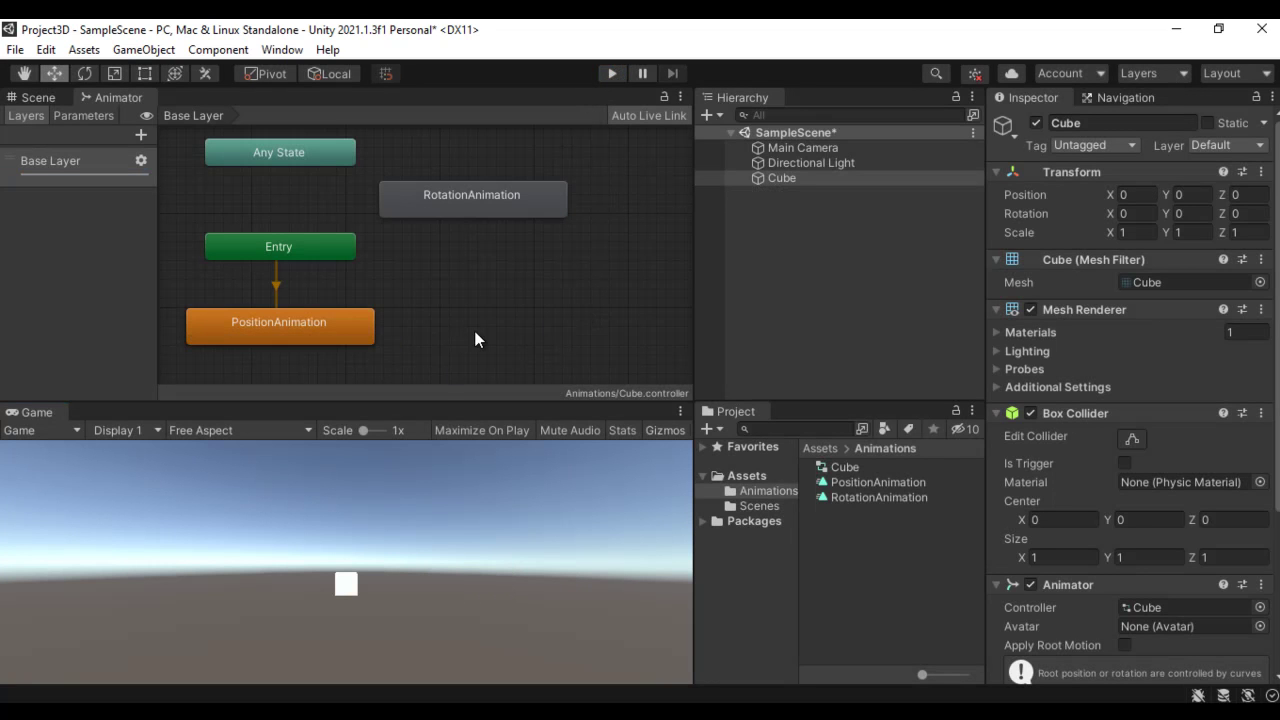
Set RotationAnimation as the layer default state, place it below Entry in PositionAnimation's spot, and test it by running the scene.
drag(507, 206, 550, 316)
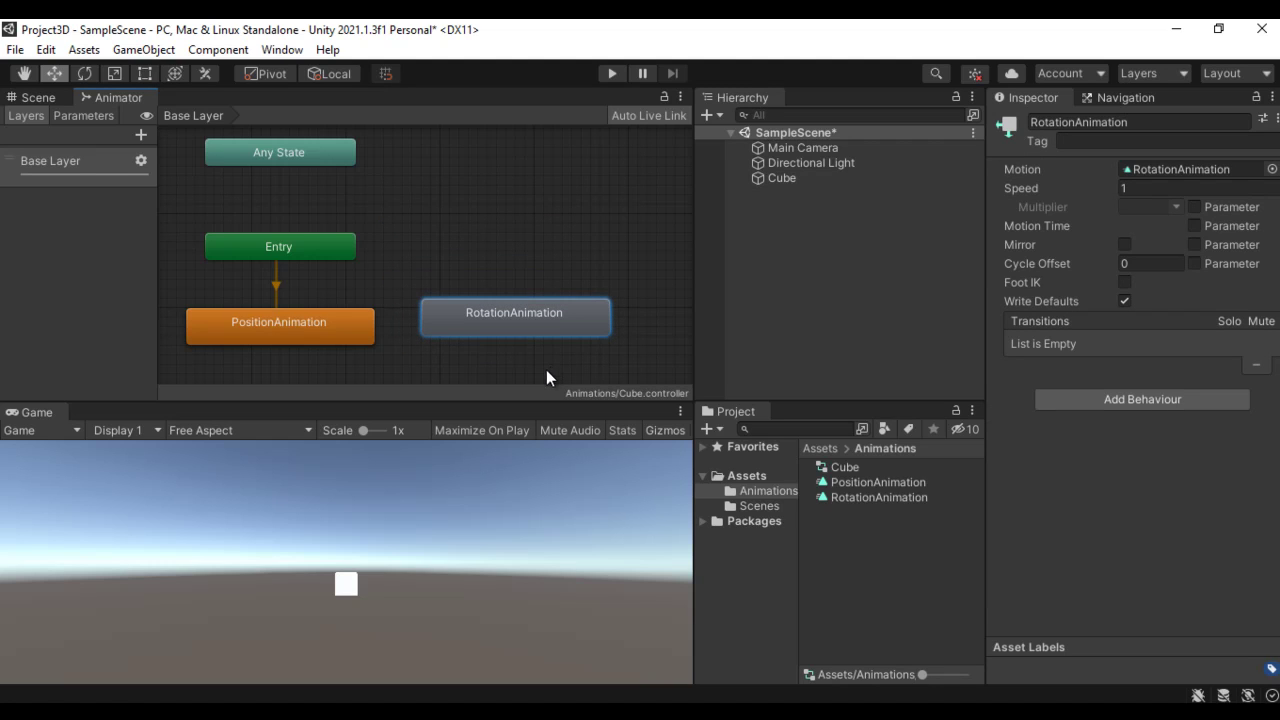
right_click(440, 310)
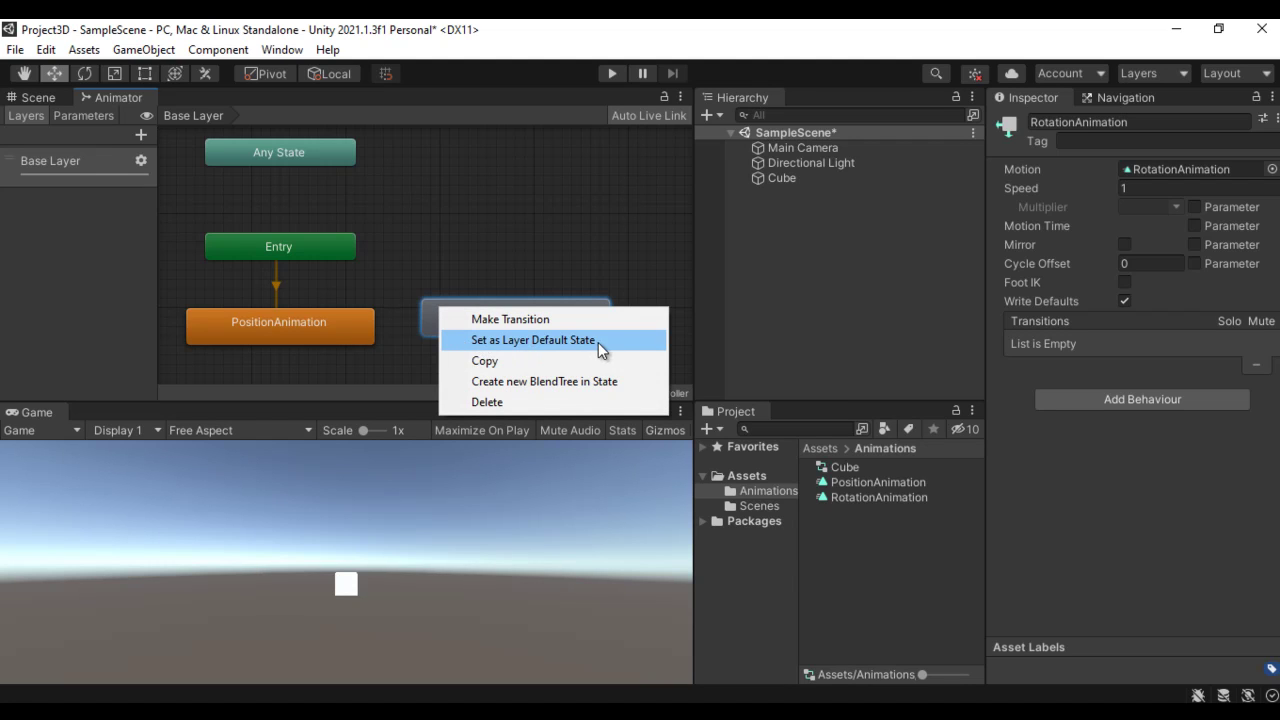
click(487, 341)
drag(330, 331, 563, 226)
drag(573, 311, 335, 314)
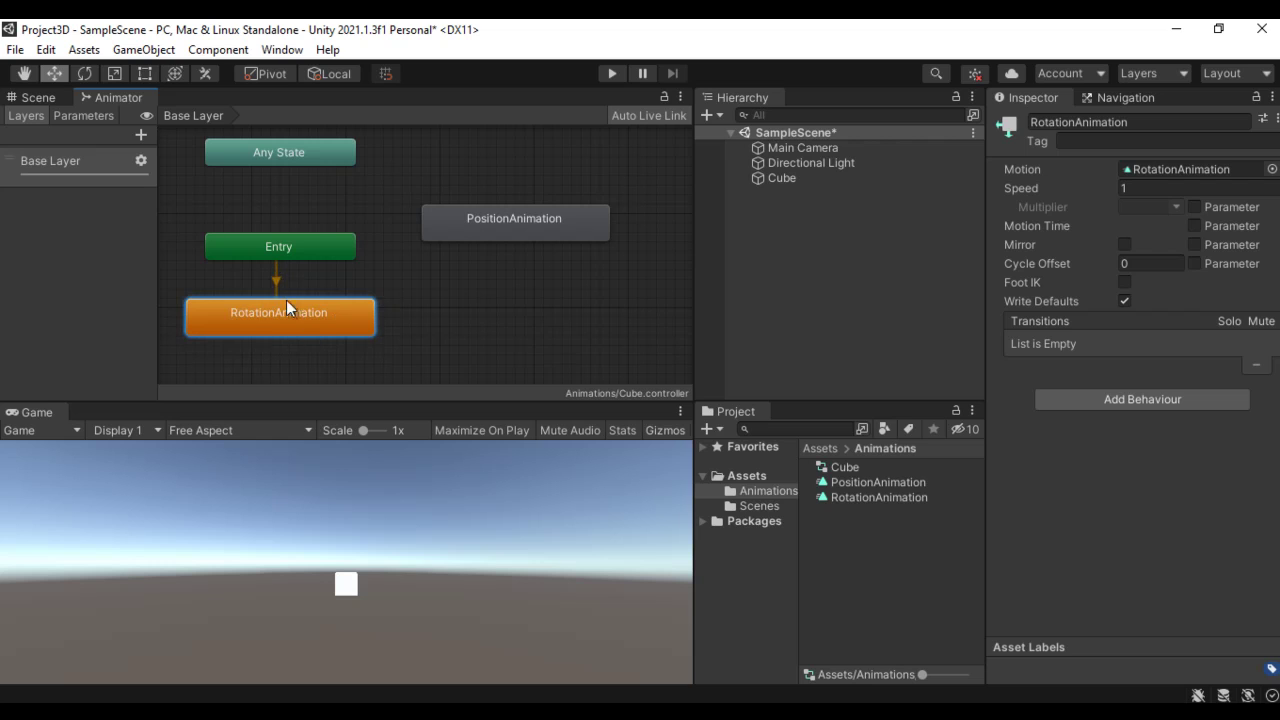
click(609, 73)
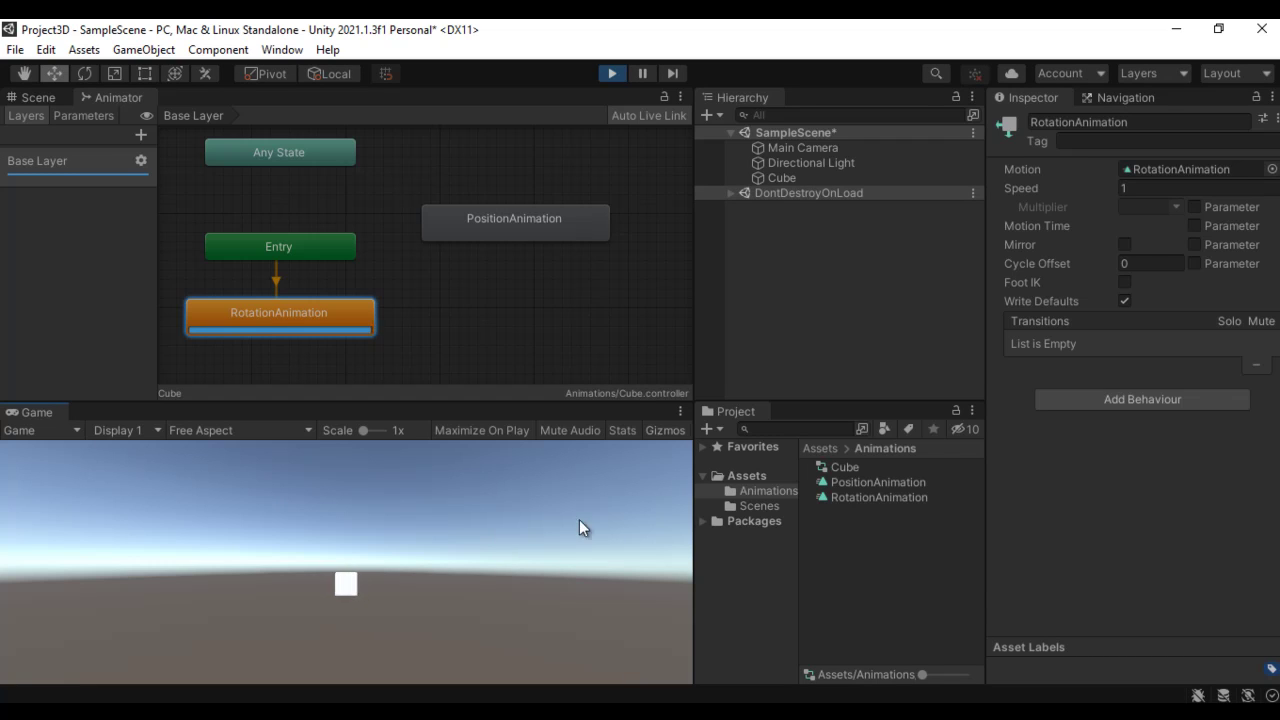
click(613, 73)
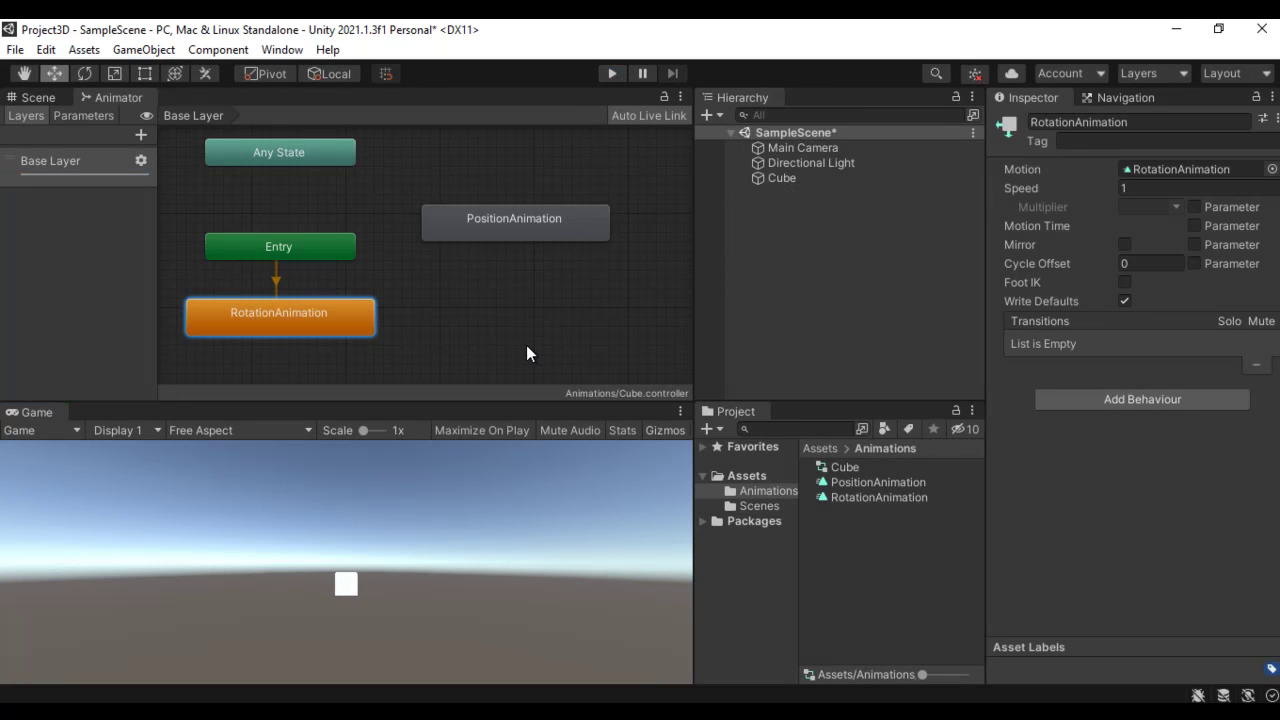
Make PositionAnimation the layer default state again, swap the two state nodes' places, and test it by running the scene.
right_click(490, 221)
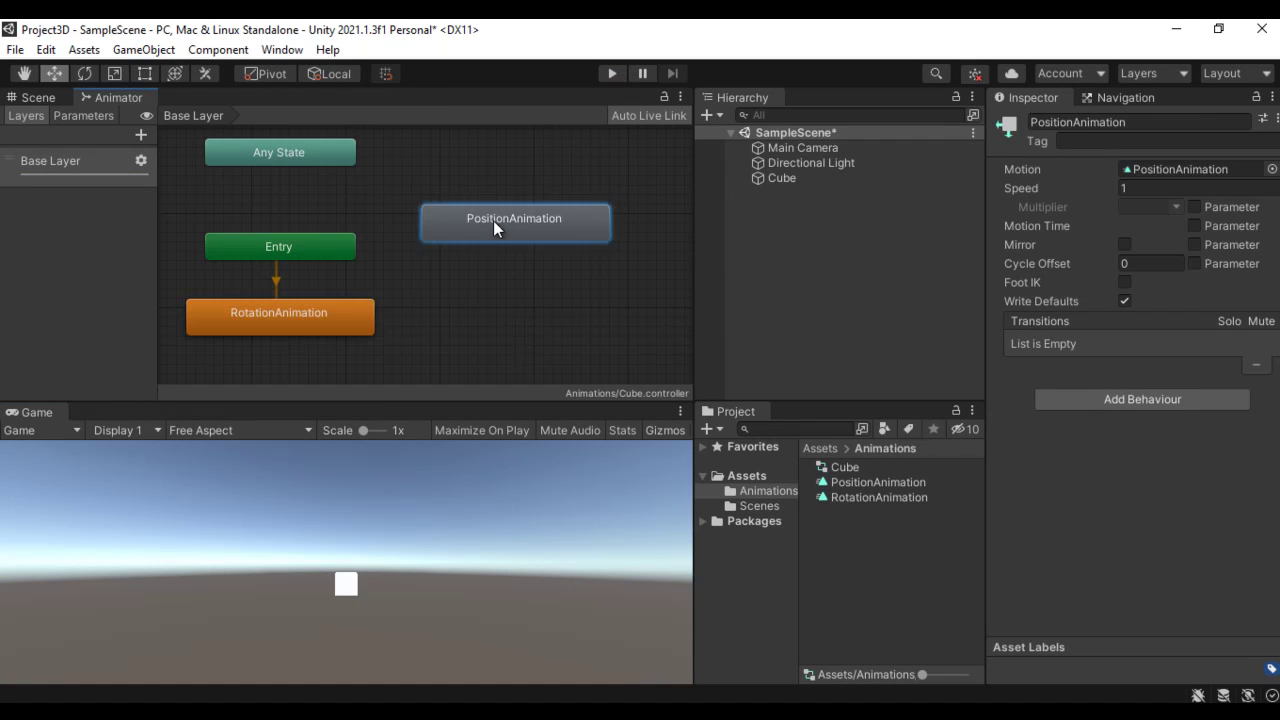
click(582, 256)
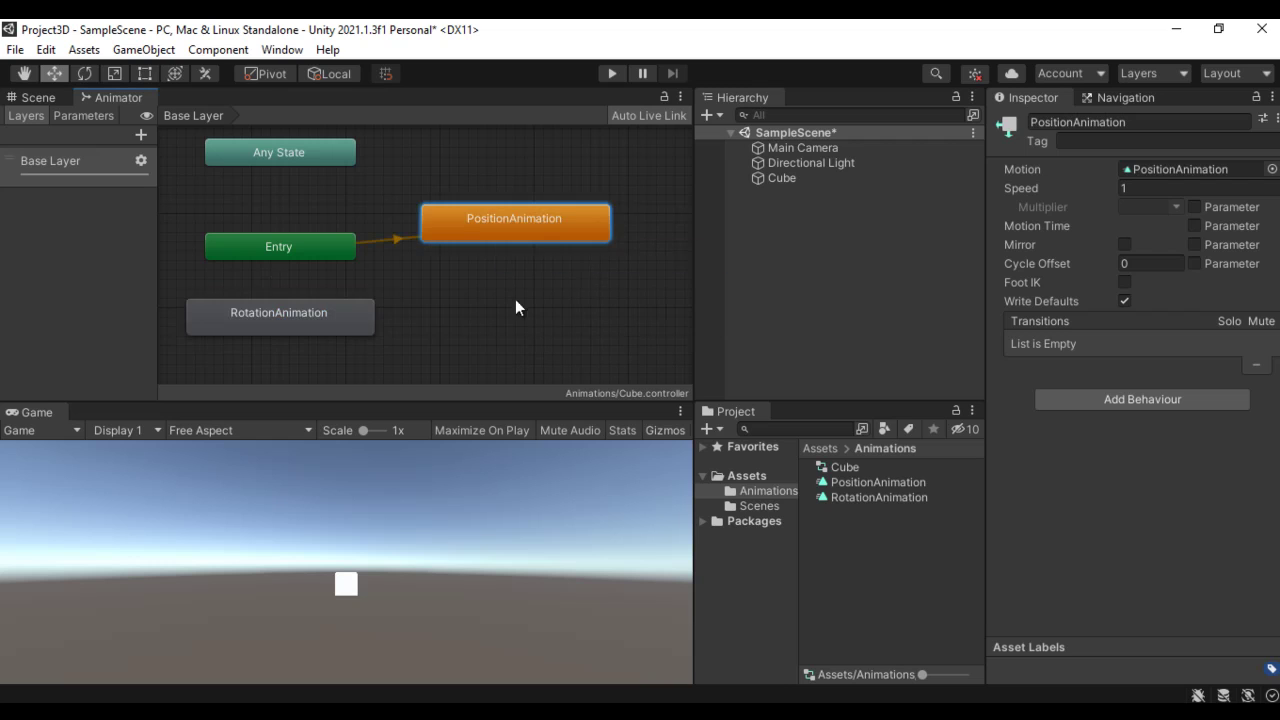
drag(353, 330, 583, 326)
drag(537, 230, 323, 335)
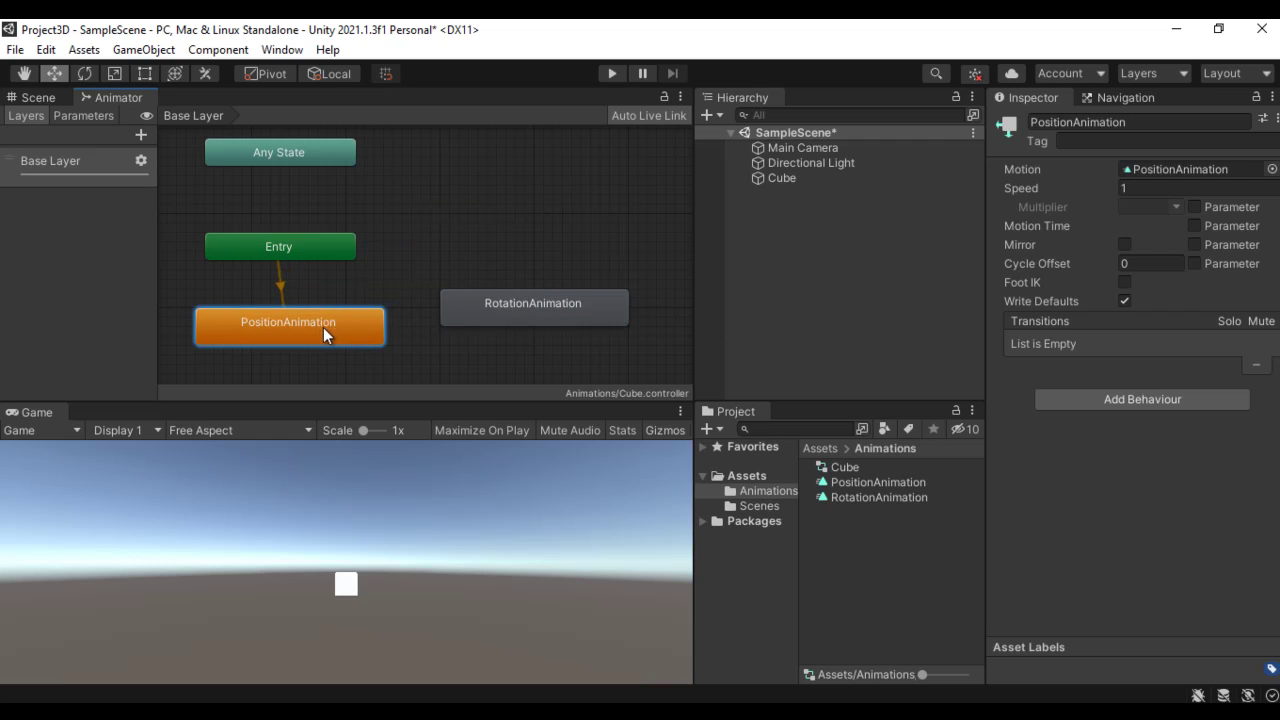
click(611, 73)
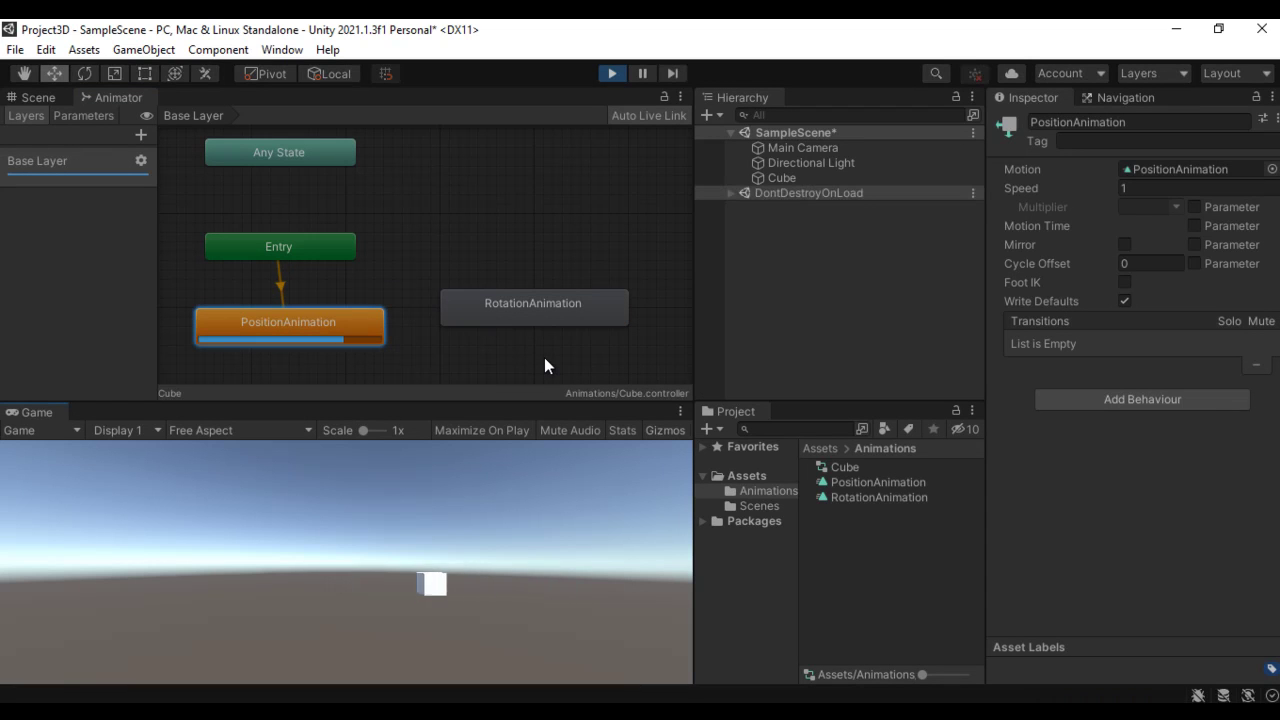
click(612, 72)
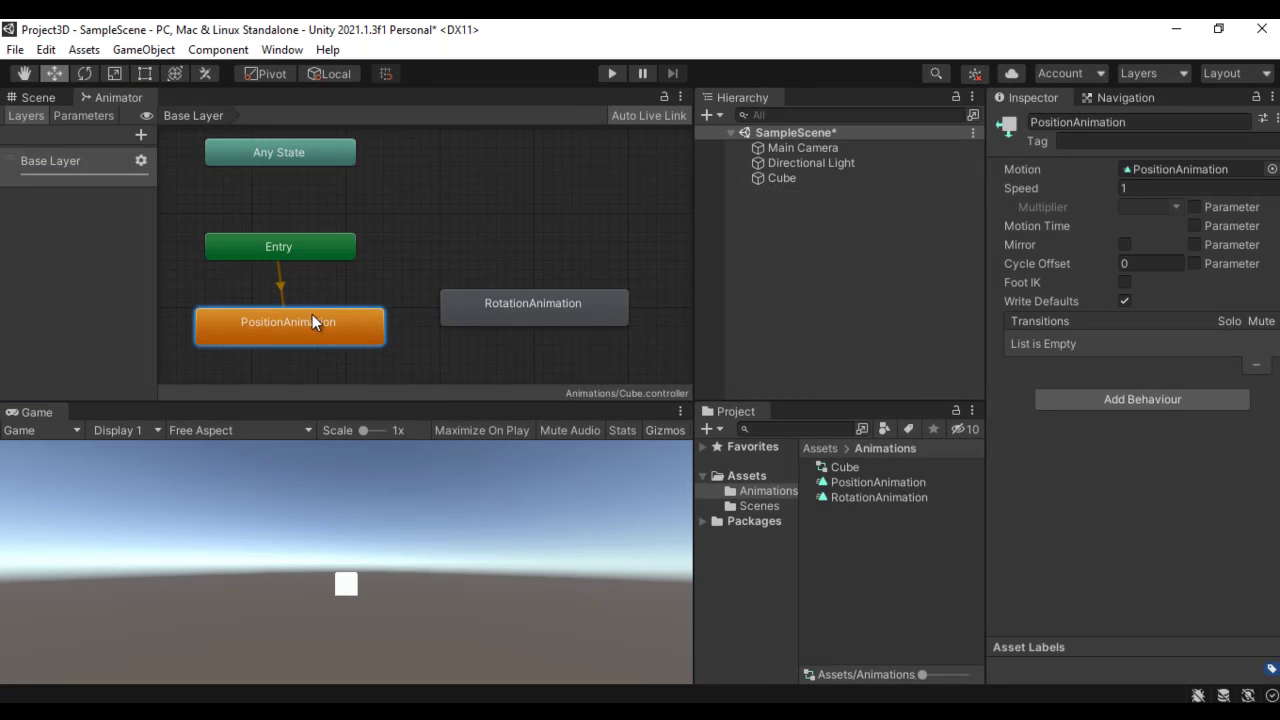
Align the Entry and RotationAnimation nodes with PositionAnimation, and make a transition from PositionAnimation to RotationAnimation.
drag(319, 242, 336, 240)
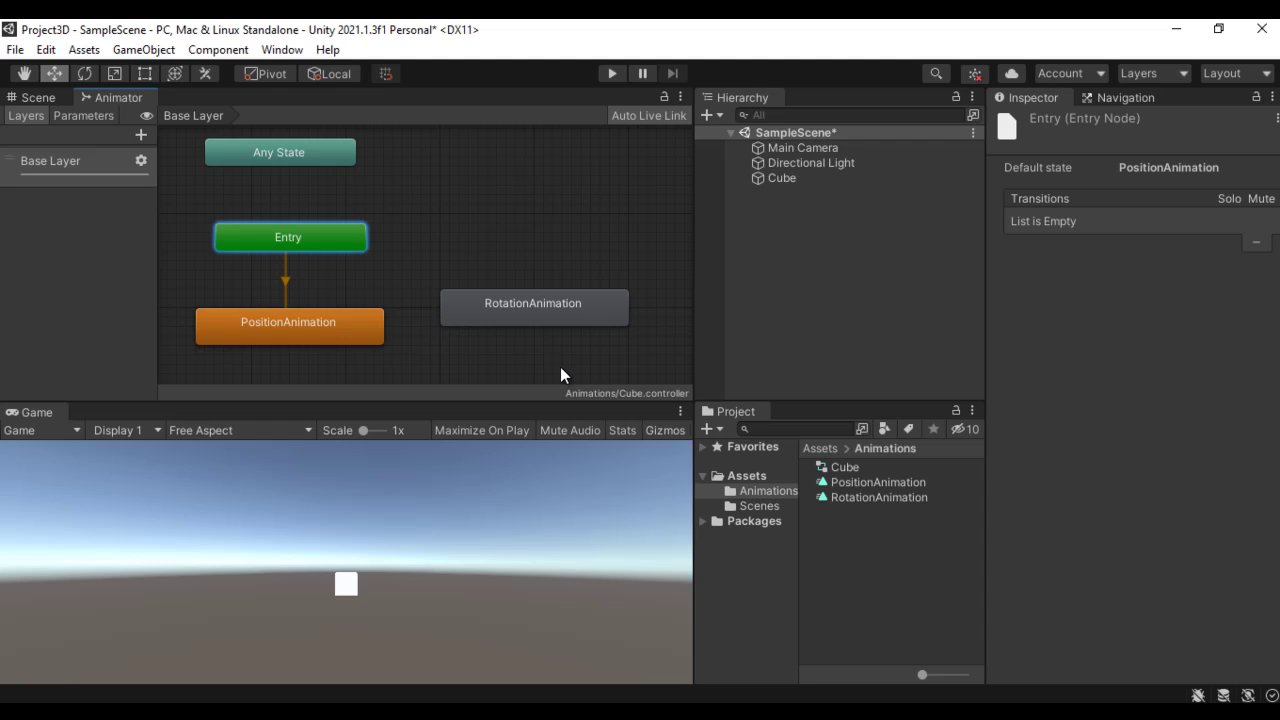
drag(576, 318, 593, 337)
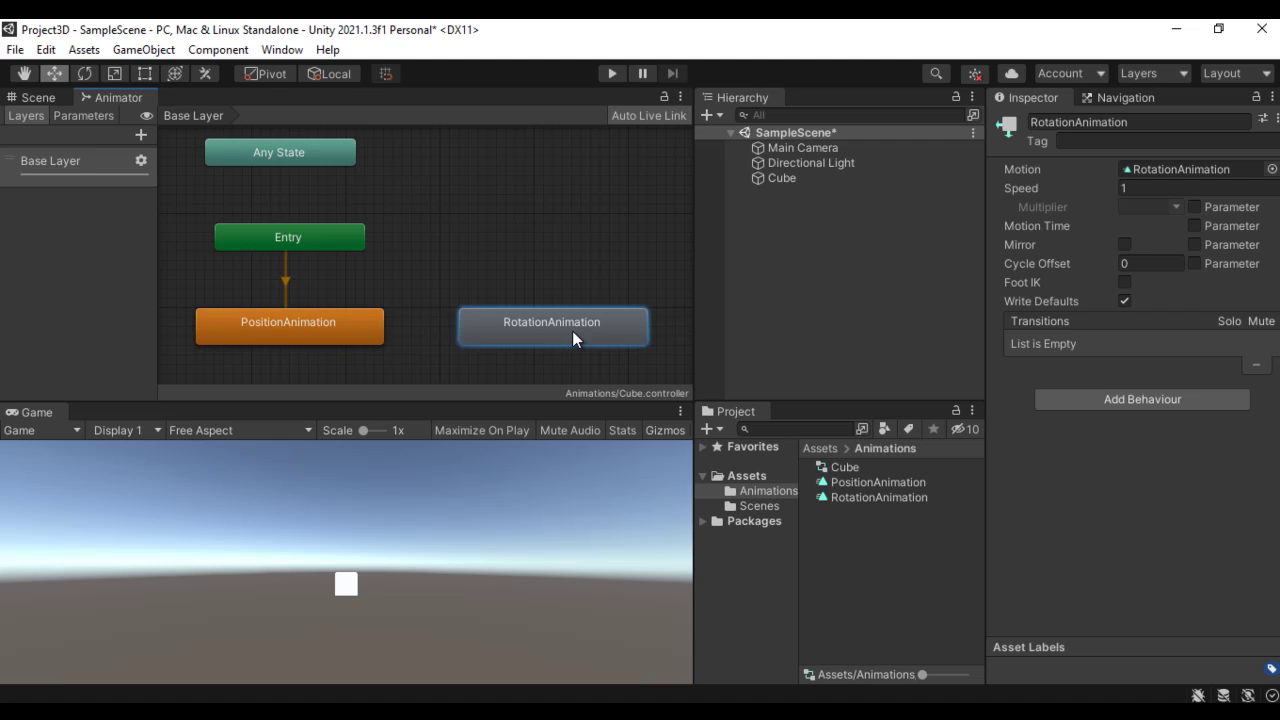
right_click(333, 332)
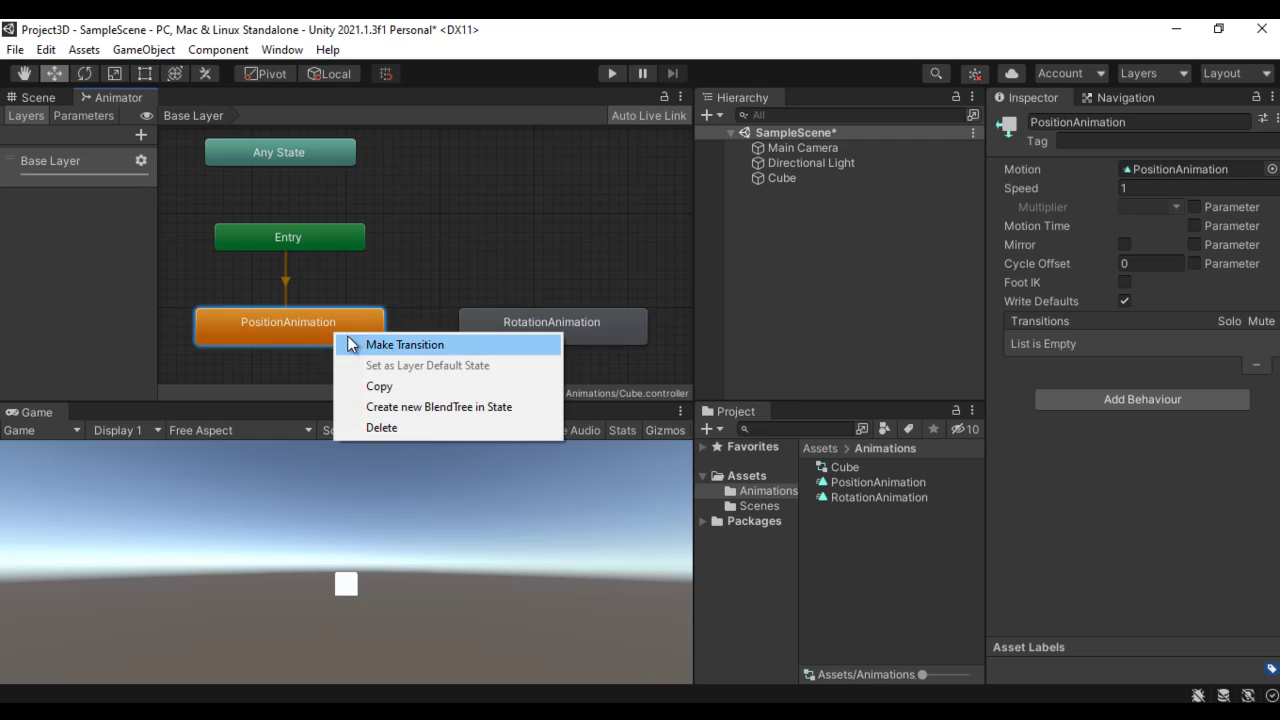
click(434, 346)
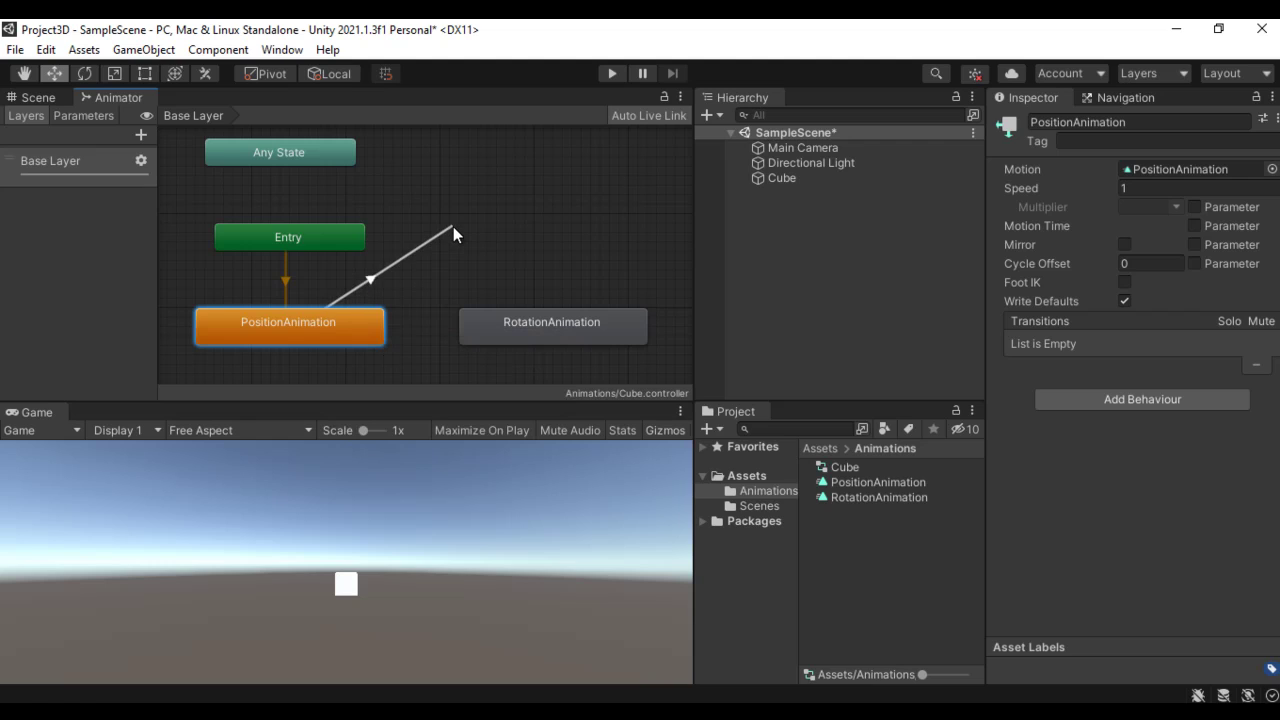
click(518, 332)
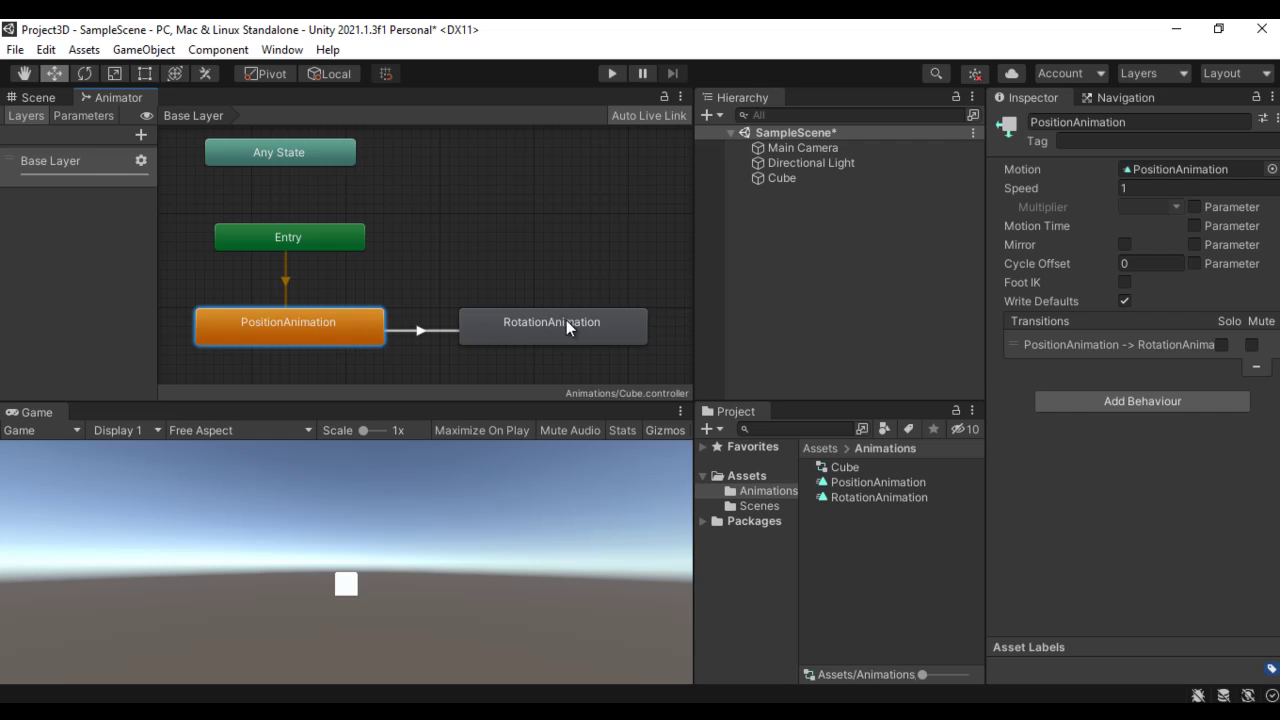
Run the scene twice to watch the Cube go from PositionAnimation to RotationAnimation in the state graph.
click(610, 74)
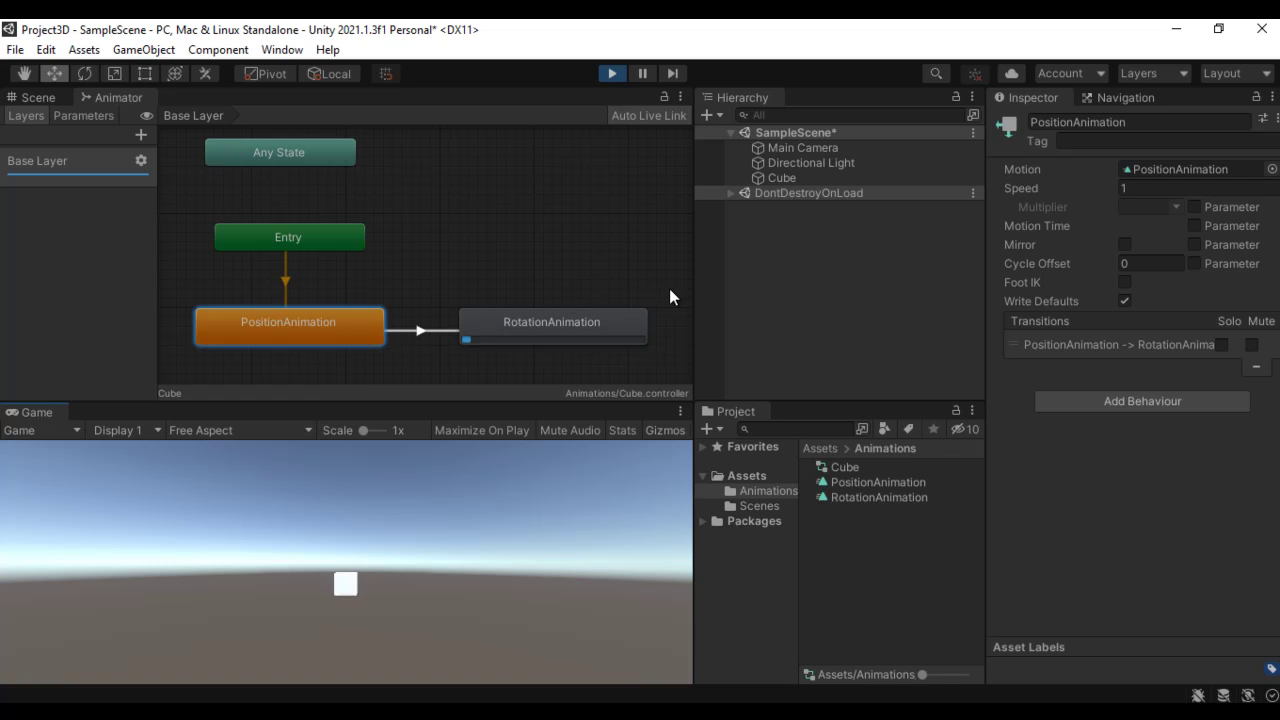
click(613, 75)
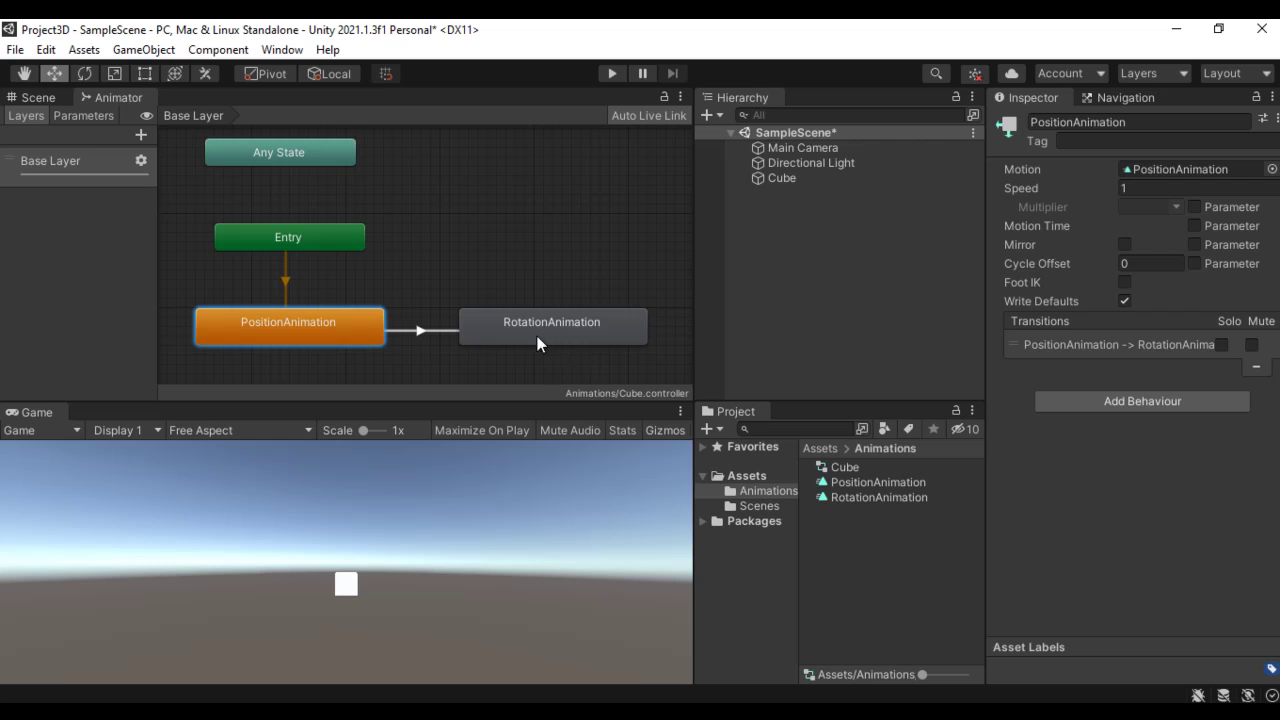
click(611, 72)
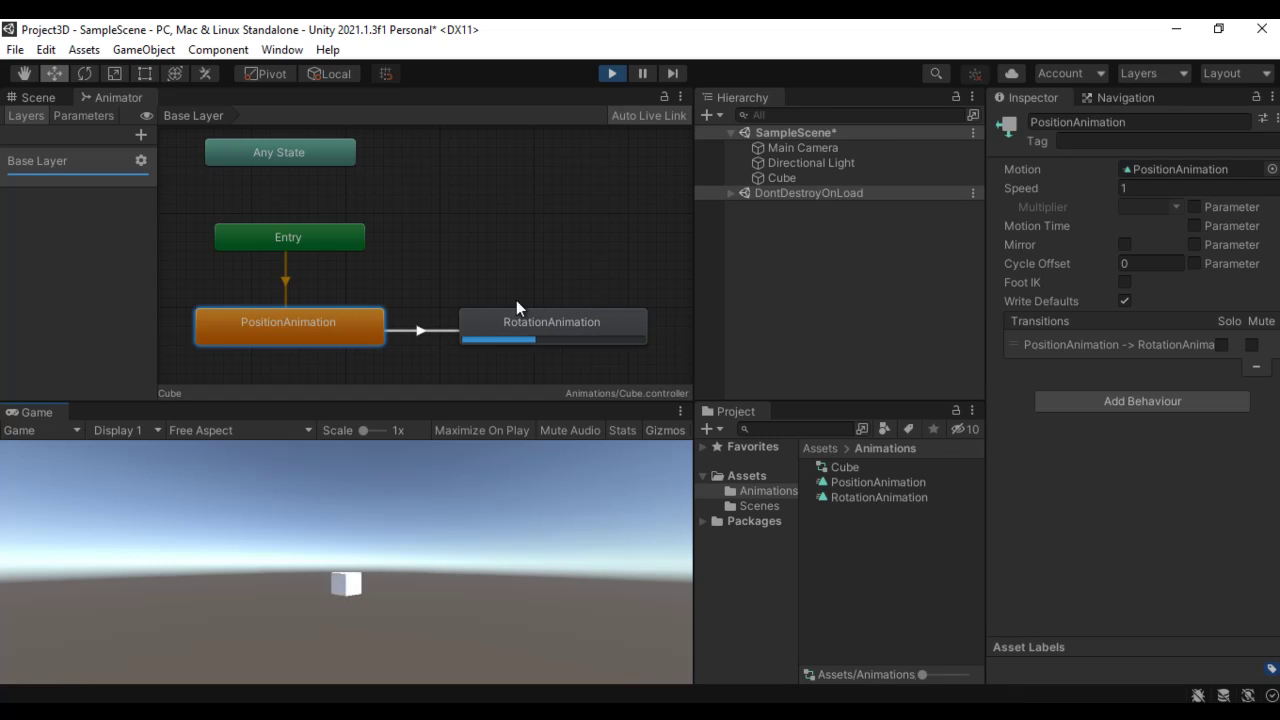
click(612, 74)
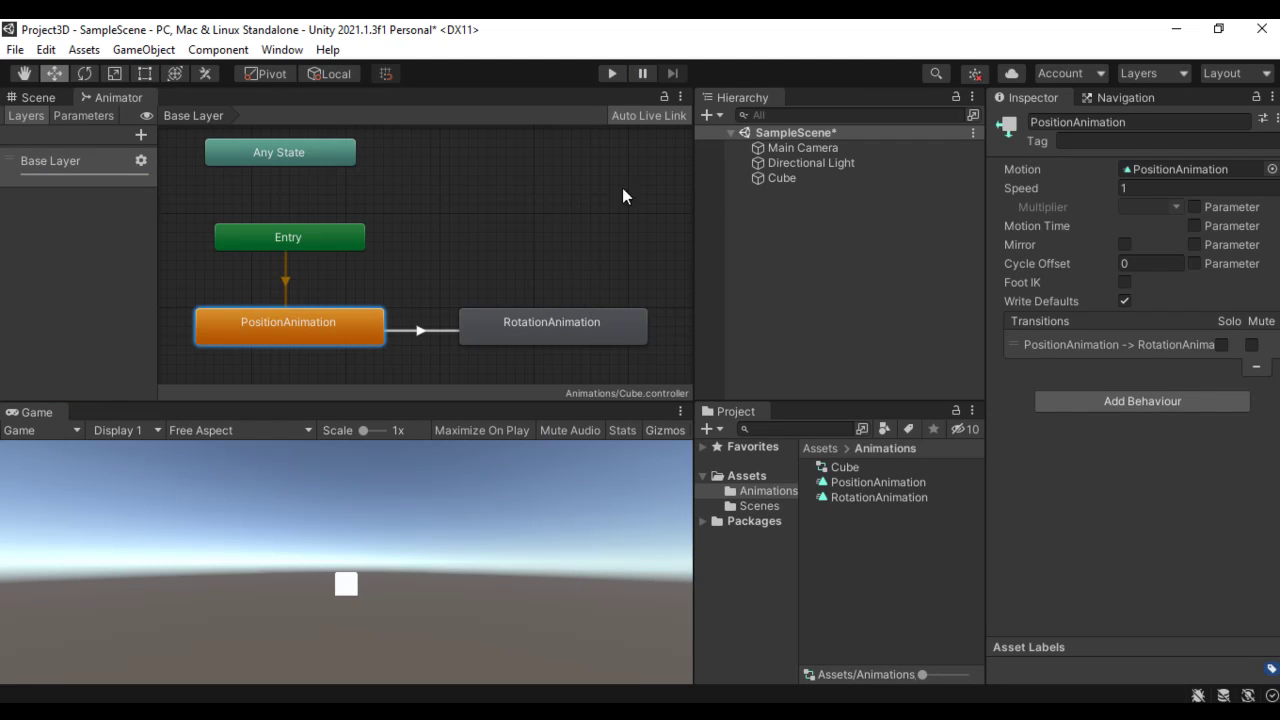
Make a return transition from RotationAnimation to PositionAnimation, and run the scene to check the loop between both states.
right_click(515, 329)
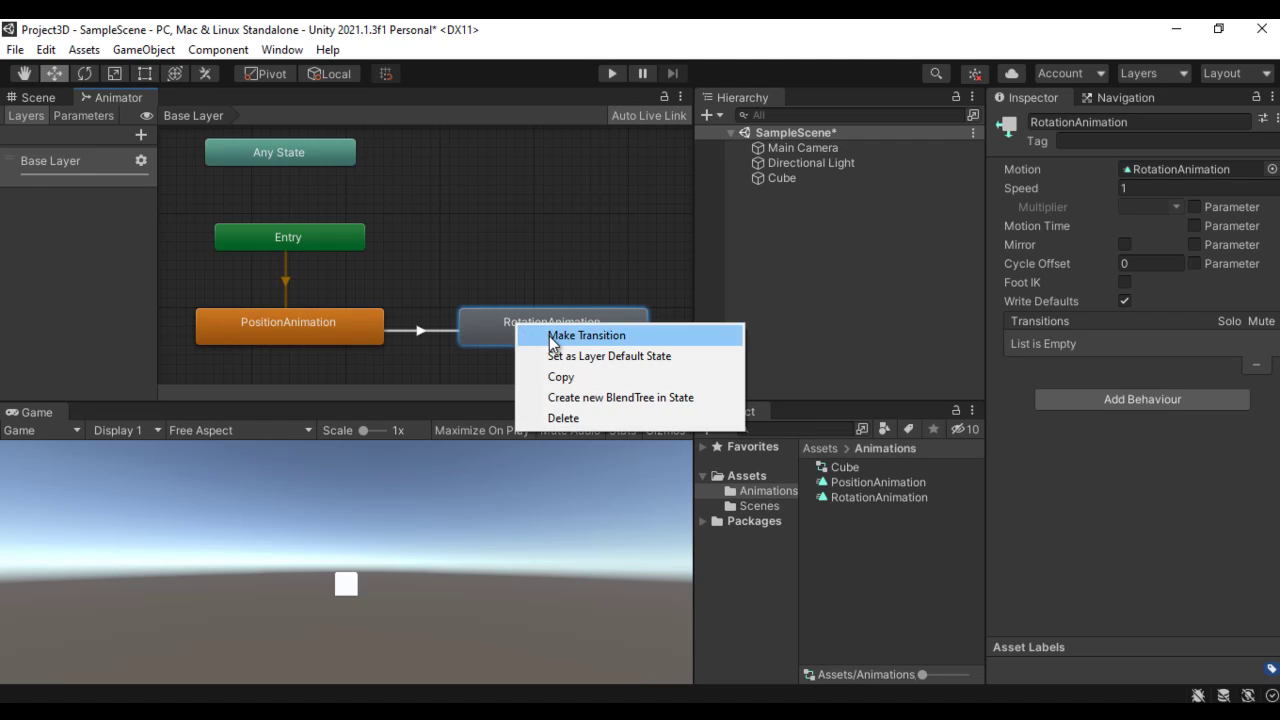
click(549, 336)
click(361, 320)
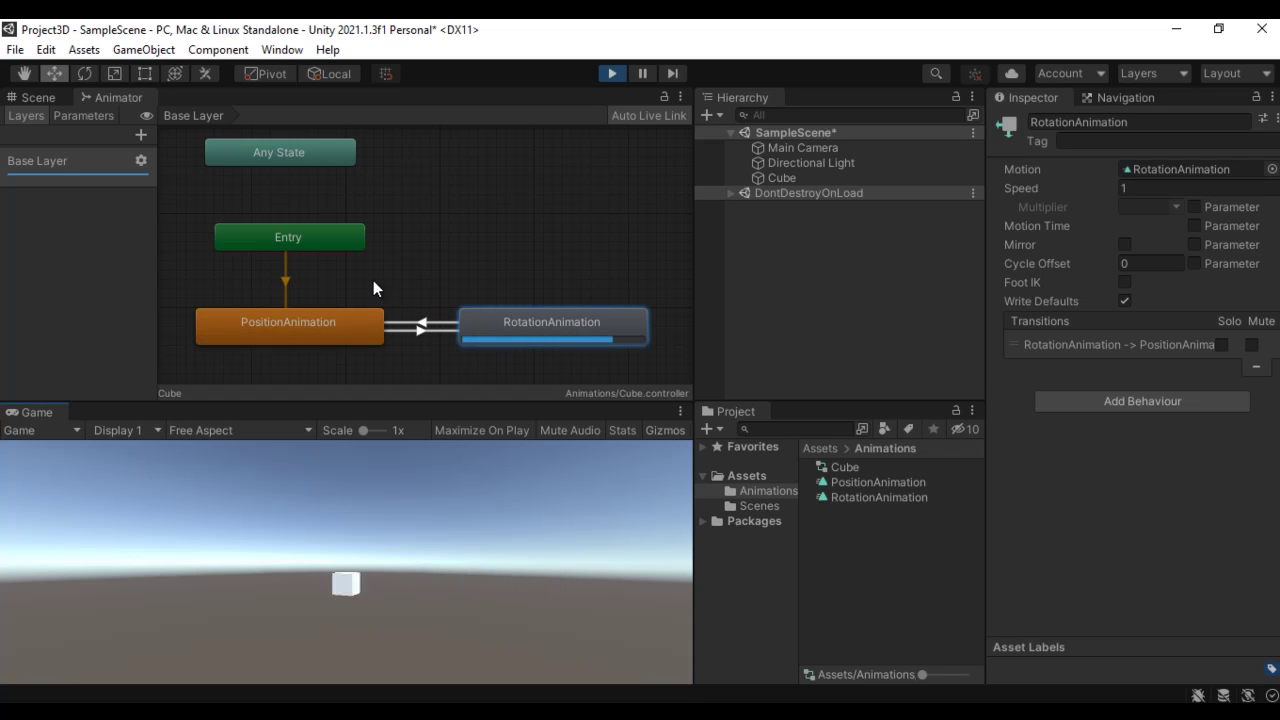
click(614, 73)
Delete both transitions and the PositionAnimation and RotationAnimation states from the Base Layer.
click(419, 331)
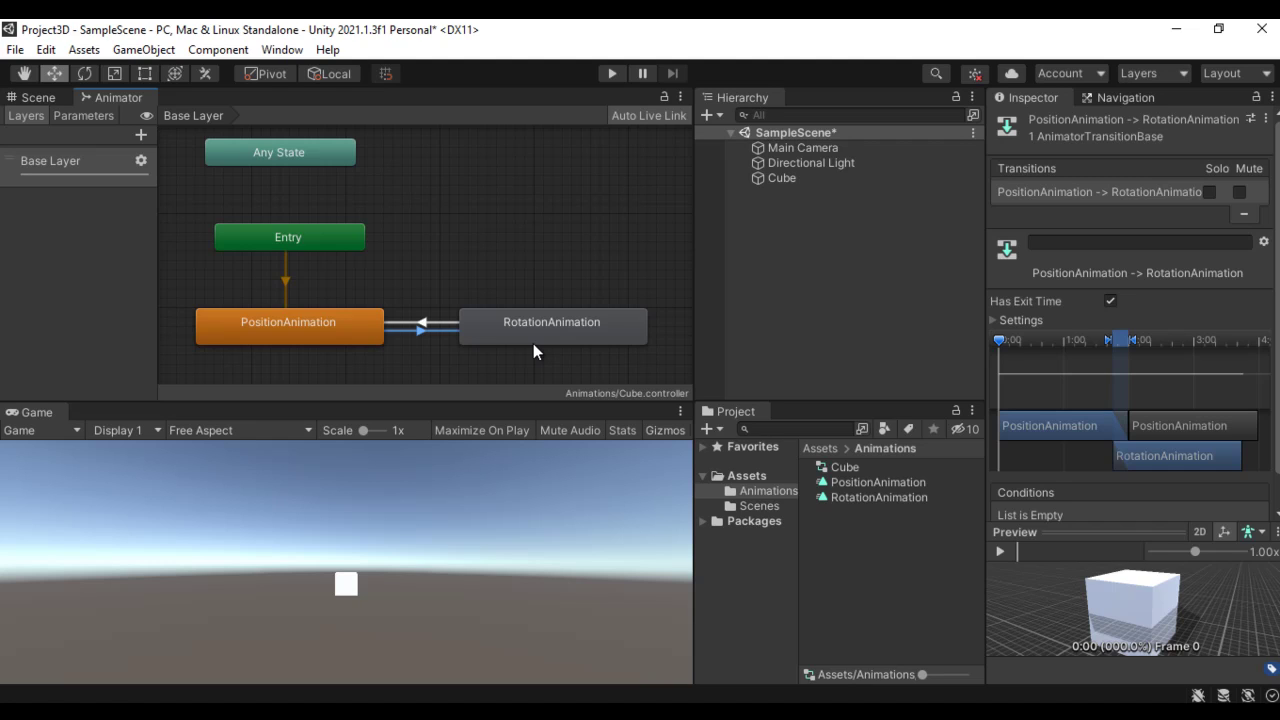
key(Delete)
click(427, 321)
key(Delete)
click(354, 327)
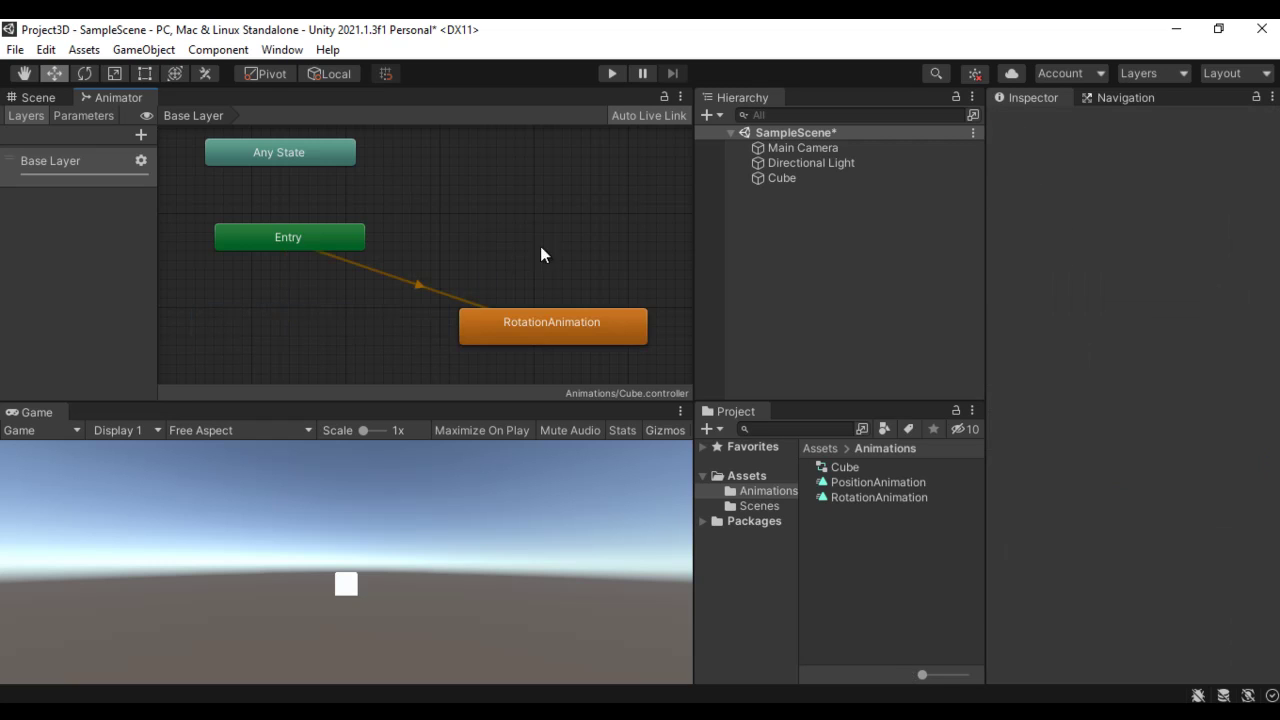
click(575, 320)
key(Delete)
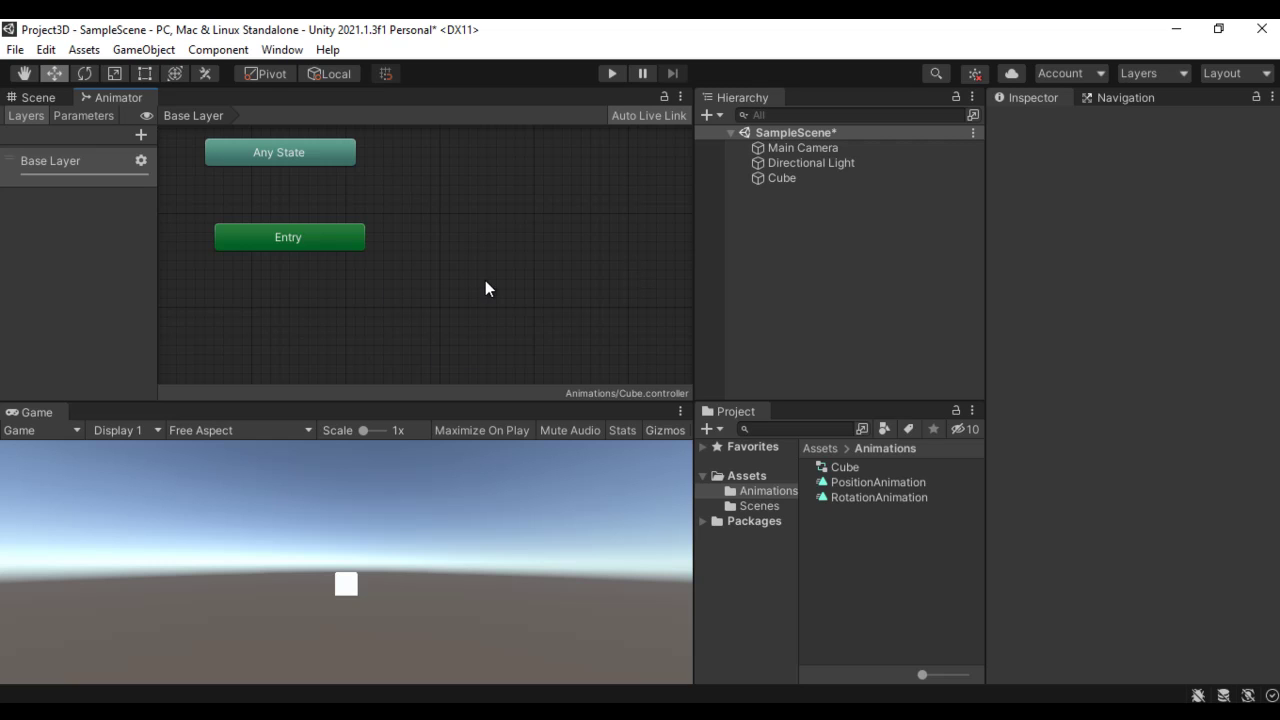
Run the scene with no animation states in the Base Layer to check how the Cube behaves.
click(612, 74)
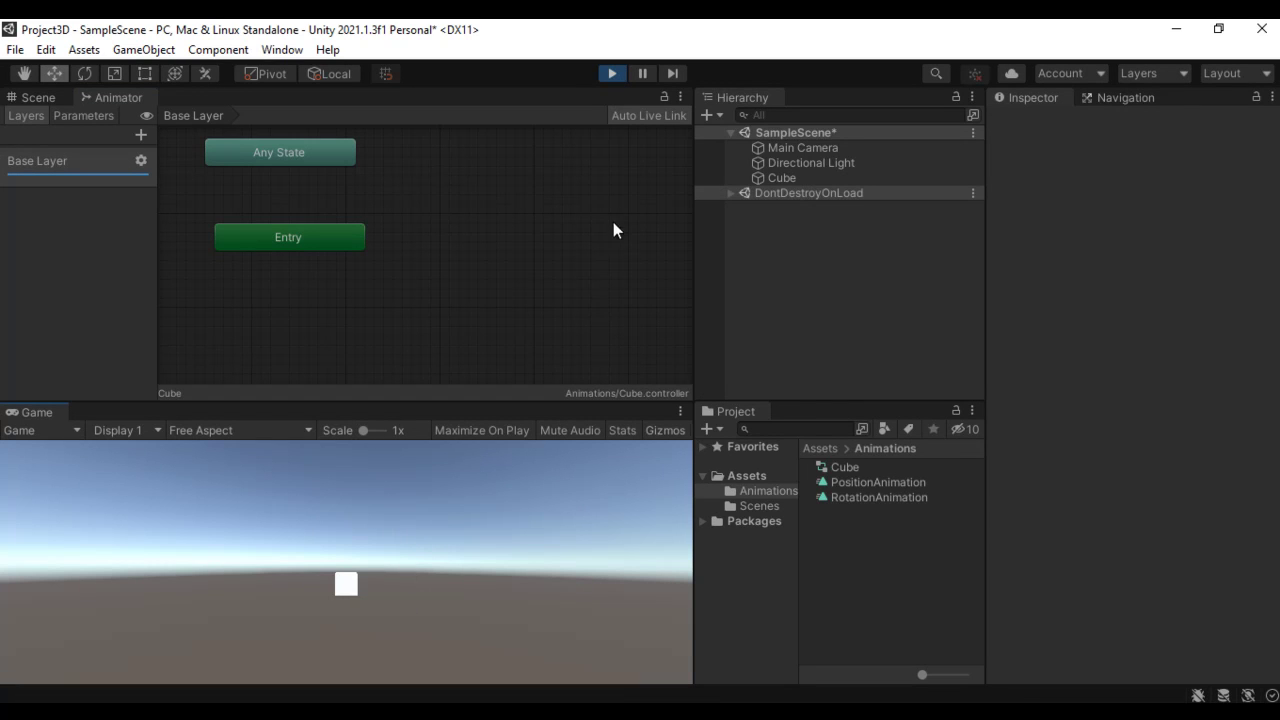
click(611, 75)
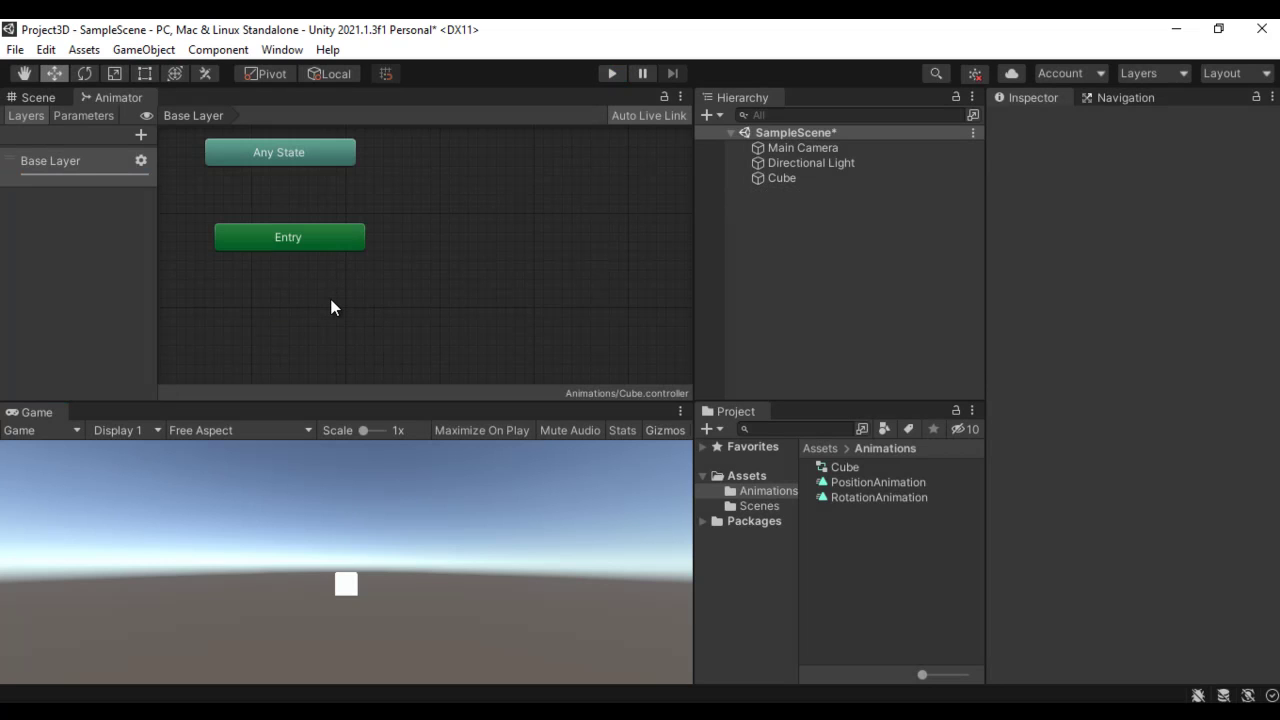
Add the PositionAnimation clip to the Base Layer as a state below Entry, and run the scene to check it.
drag(901, 485, 608, 369)
drag(299, 320, 298, 321)
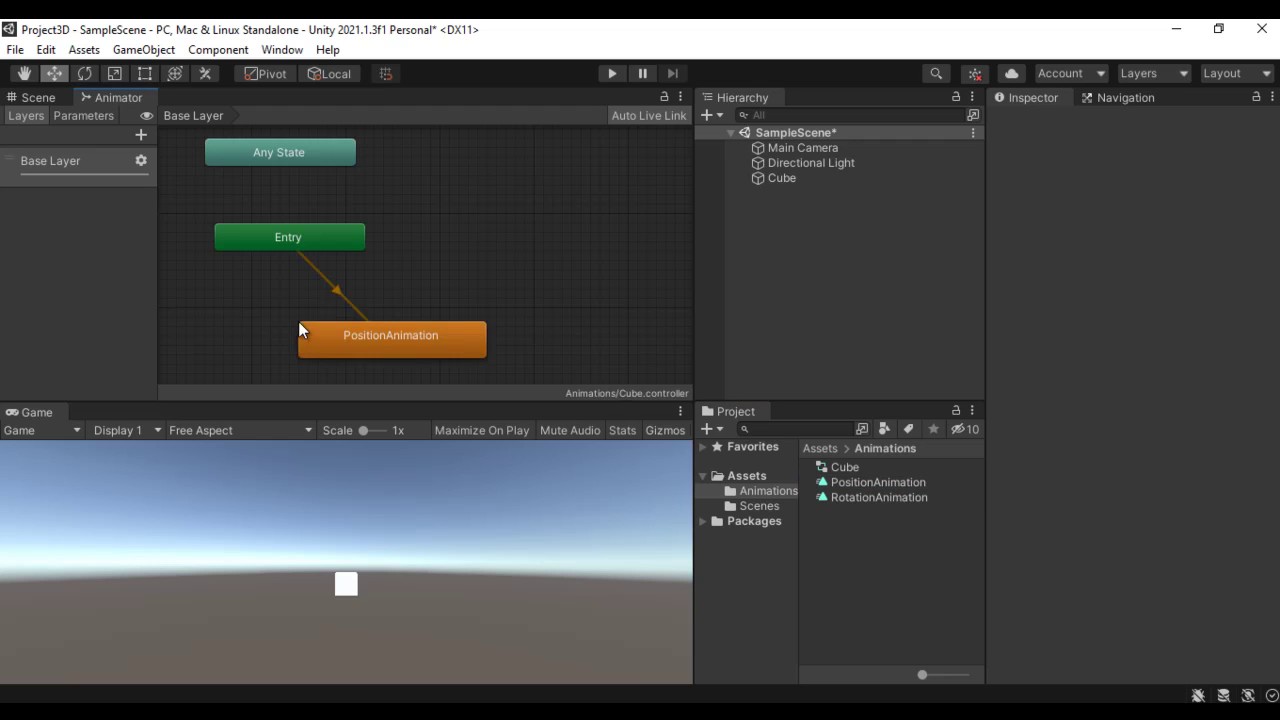
drag(440, 340, 337, 332)
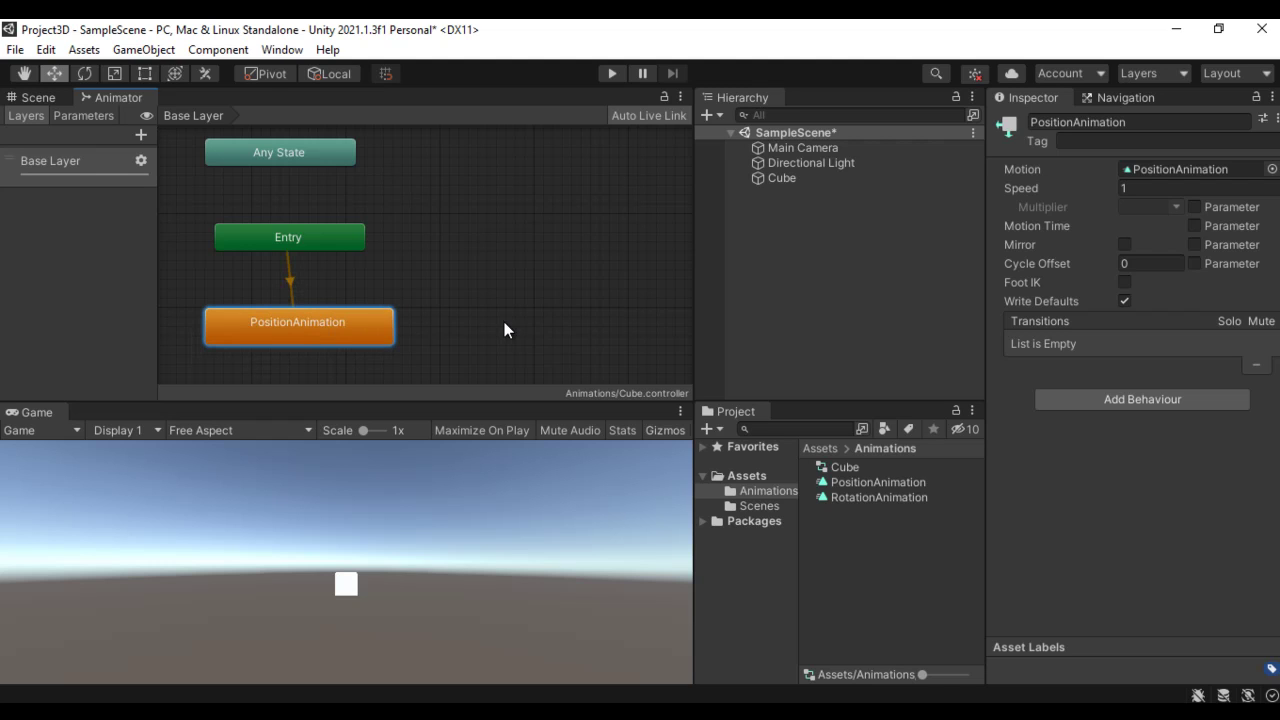
click(612, 74)
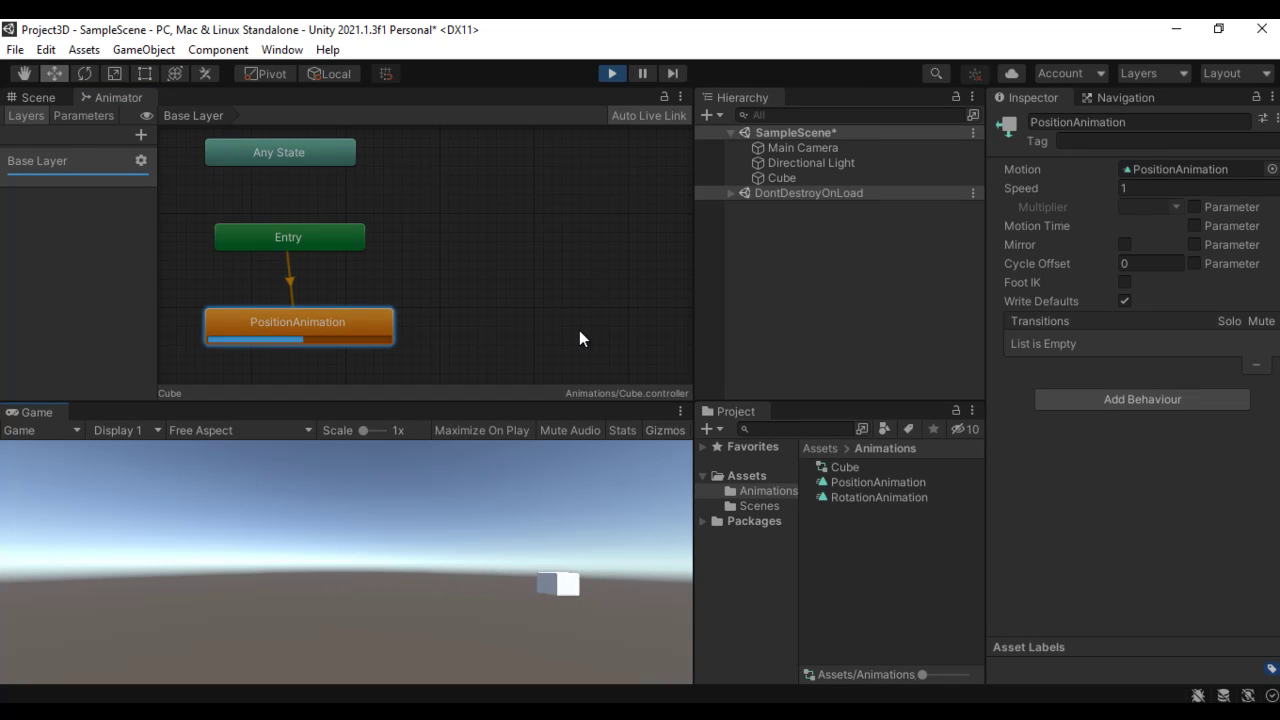
click(613, 74)
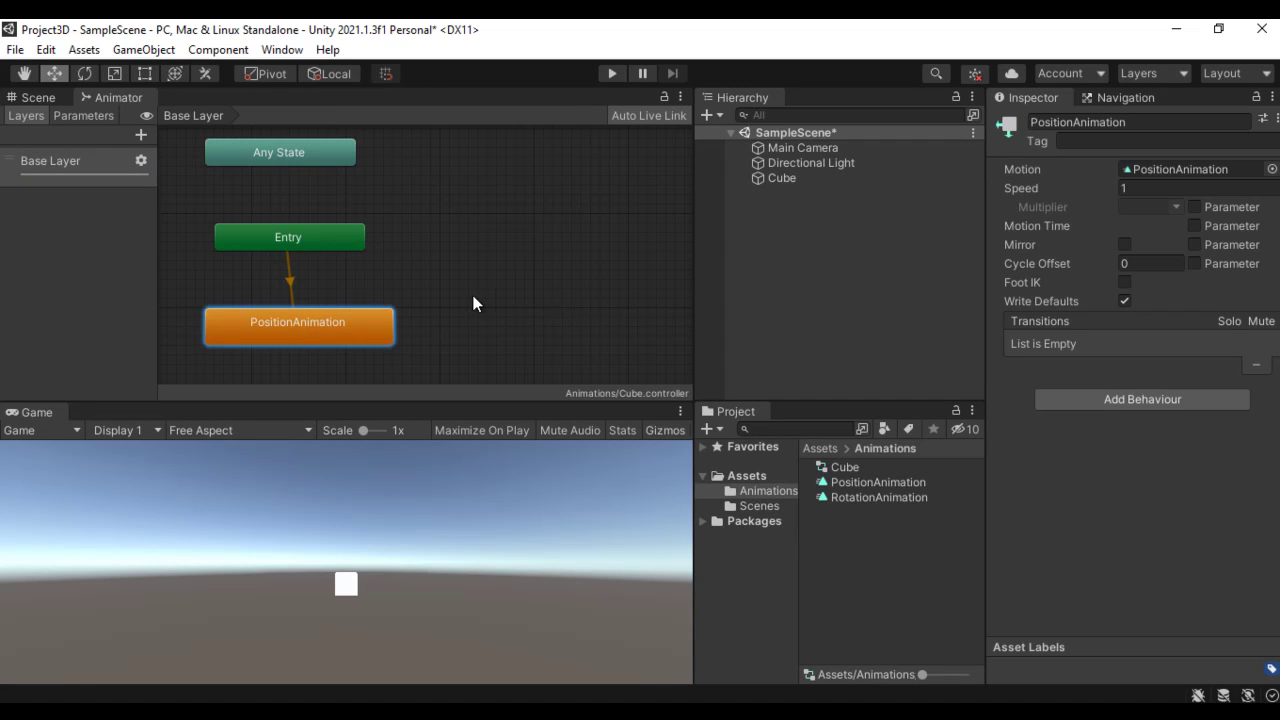
Add the RotationAnimation clip as a state beside PositionAnimation, and make a transition from PositionAnimation to RotationAnimation.
click(880, 497)
drag(880, 497, 599, 328)
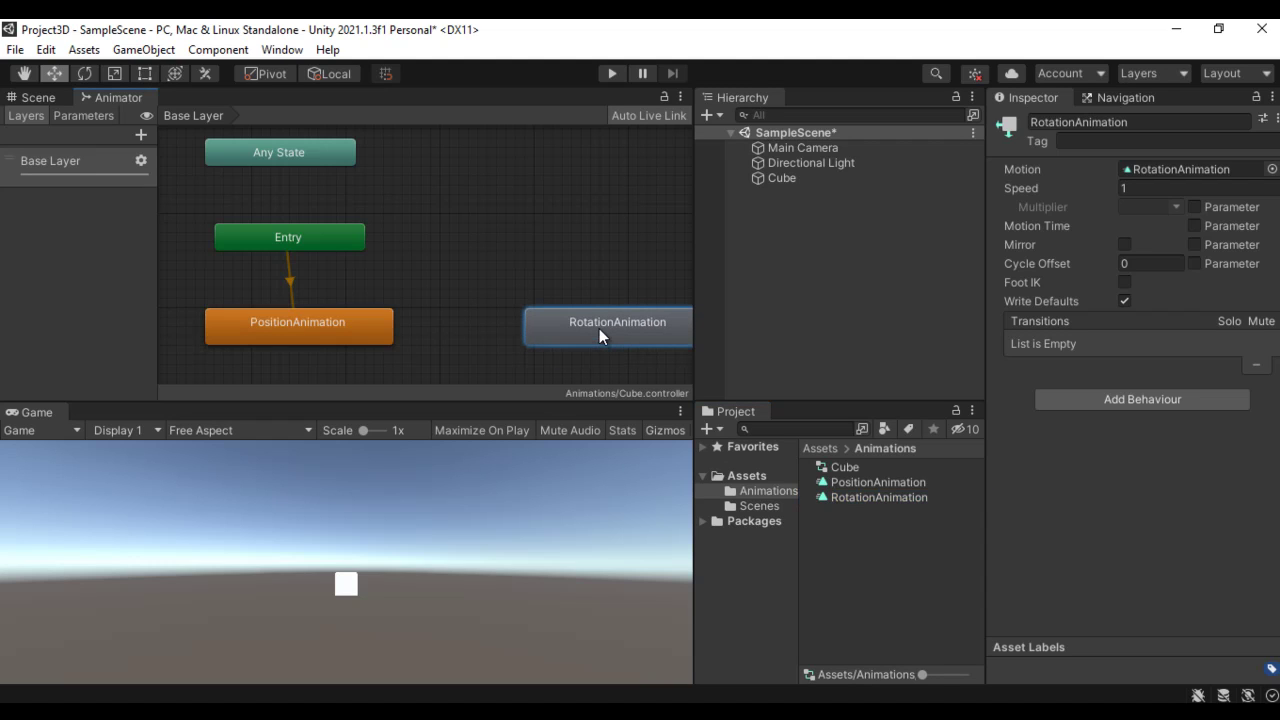
right_click(362, 332)
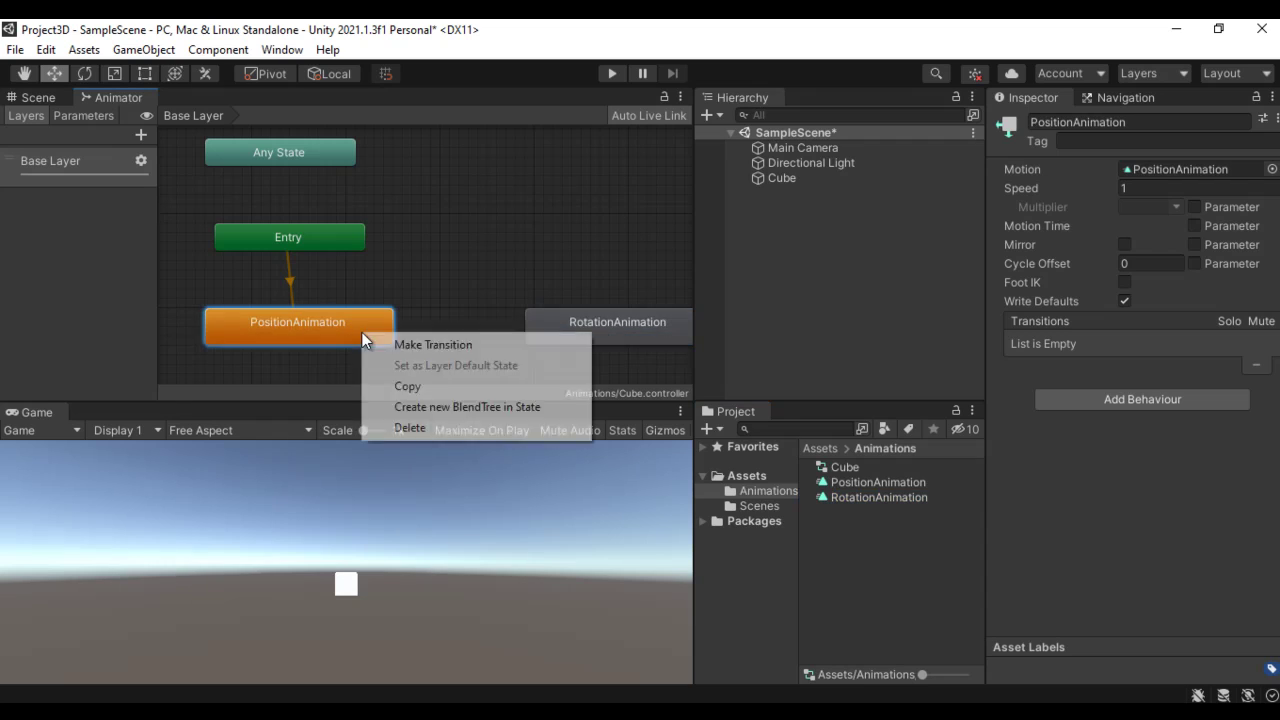
click(420, 343)
click(565, 337)
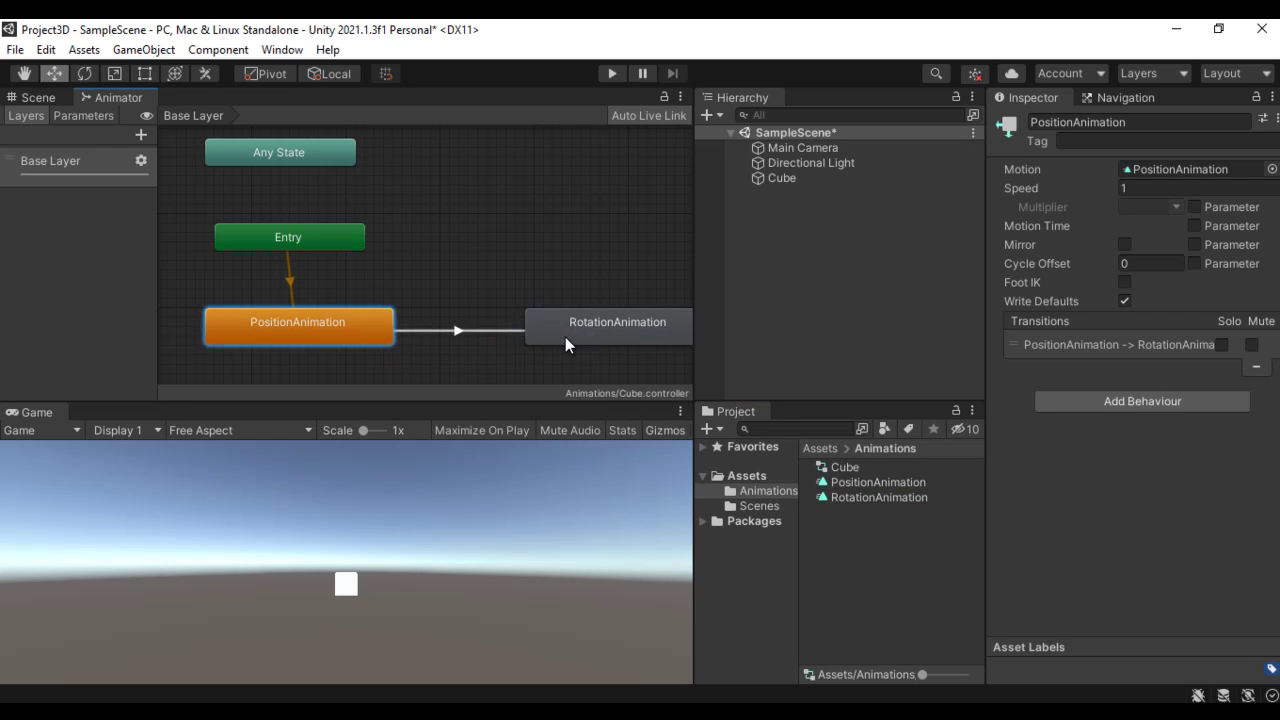
Run the scene to check the transition between the two states, and move RotationAnimation slightly closer to PositionAnimation.
click(612, 74)
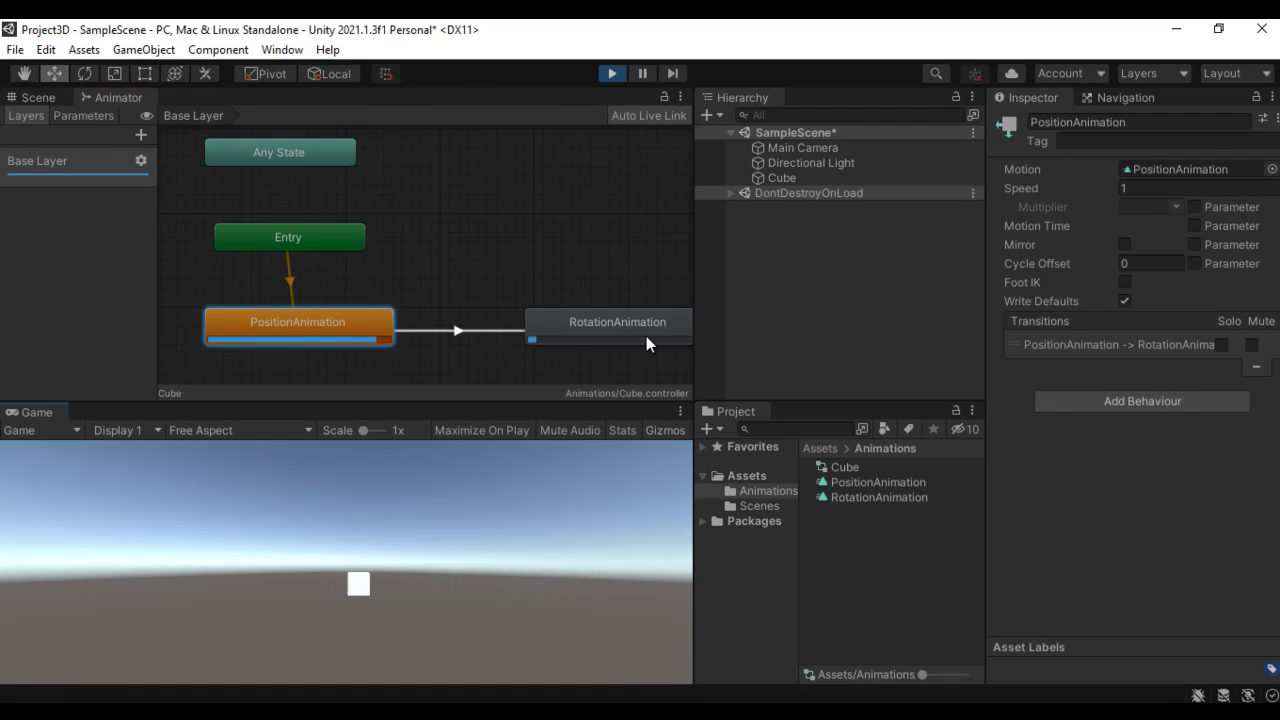
click(613, 74)
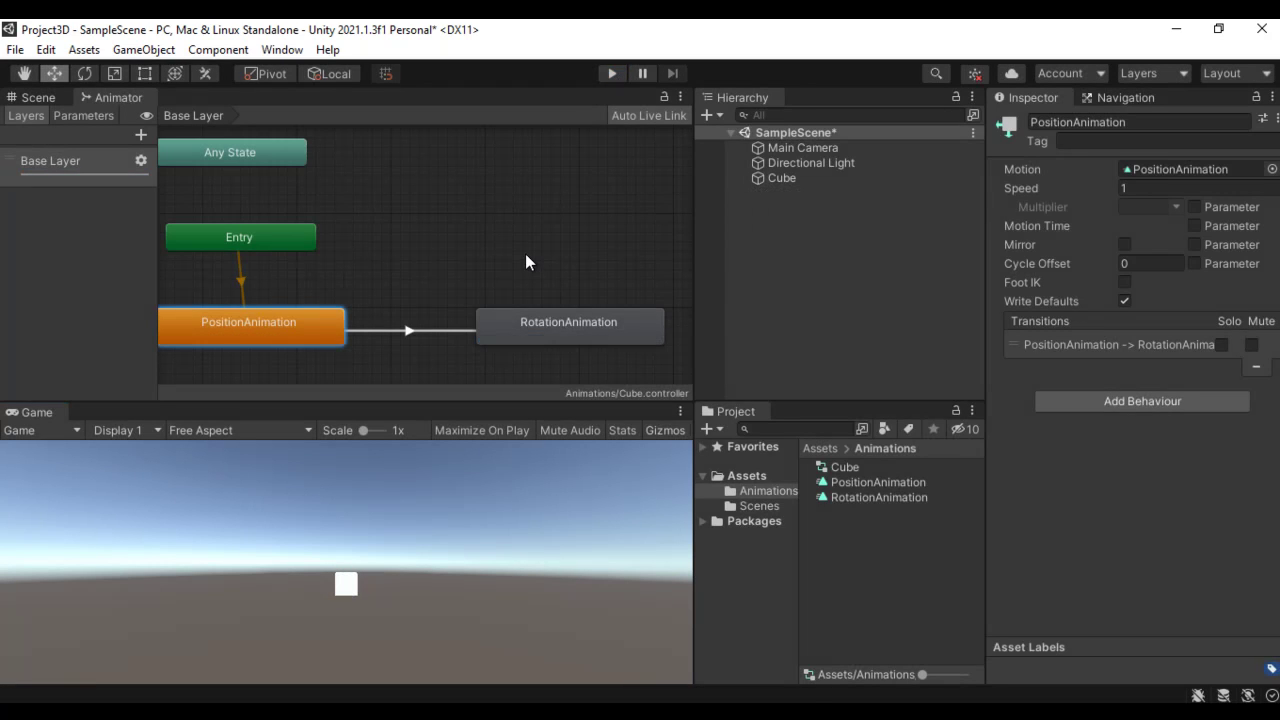
middle_drag(442, 255, 531, 242)
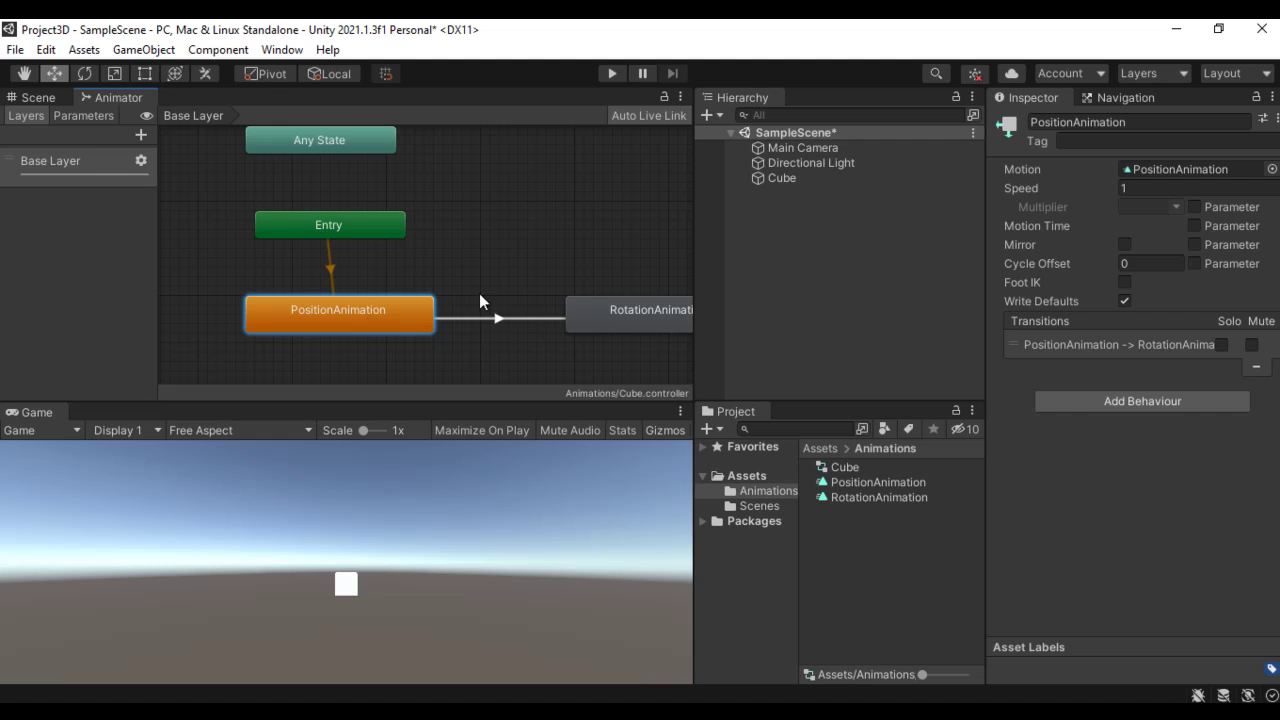
drag(635, 312, 619, 314)
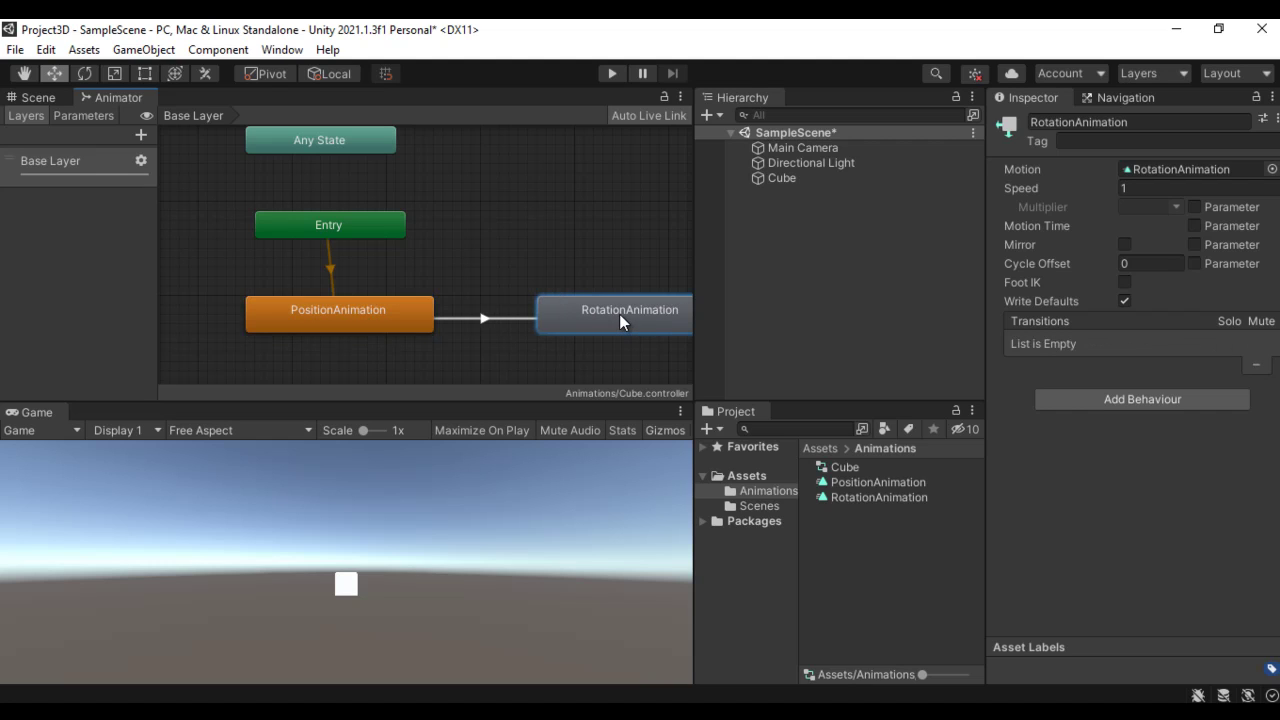
Create a new animation clip for the Cube named ScaleAnimation in the Assets/Animations folder.
click(791, 179)
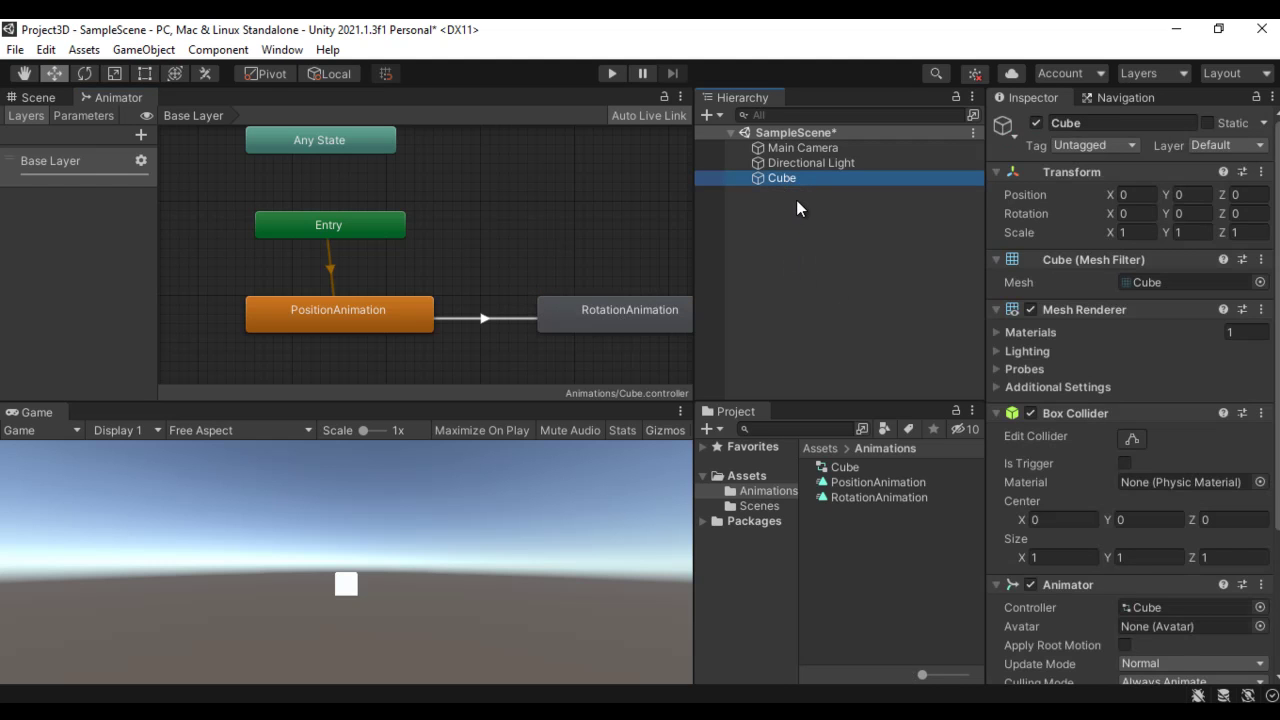
click(40, 97)
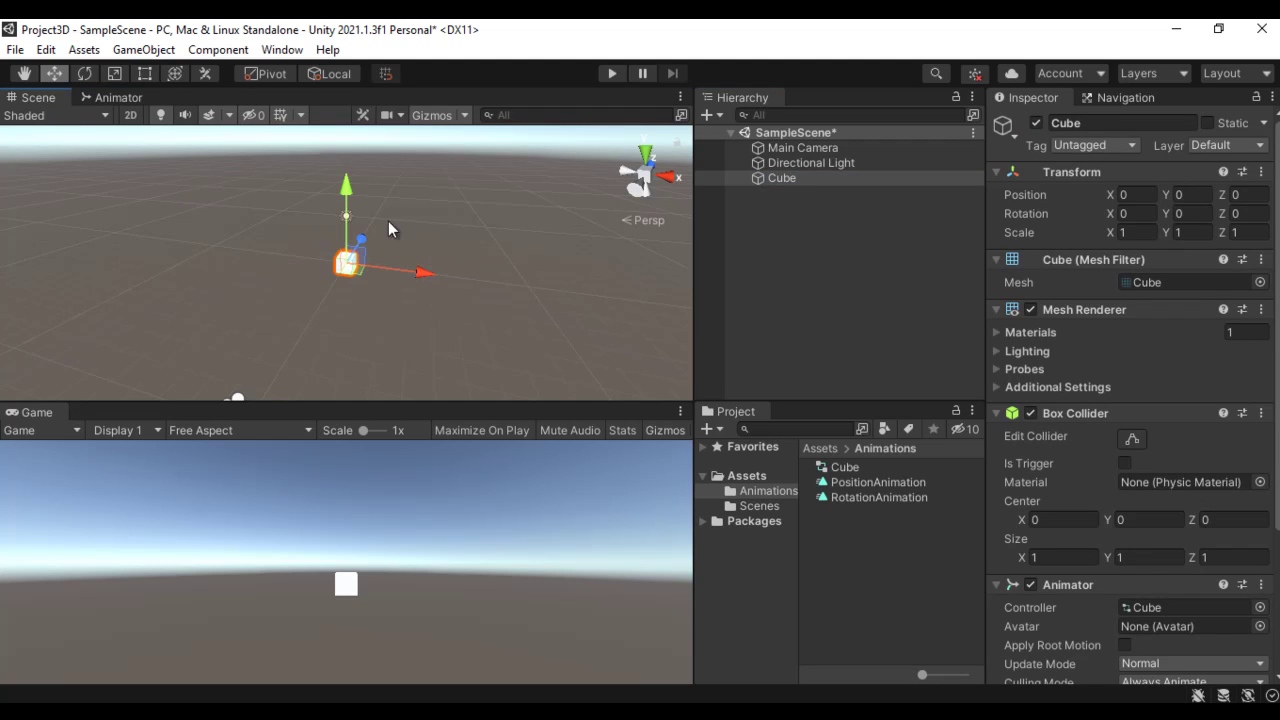
click(282, 49)
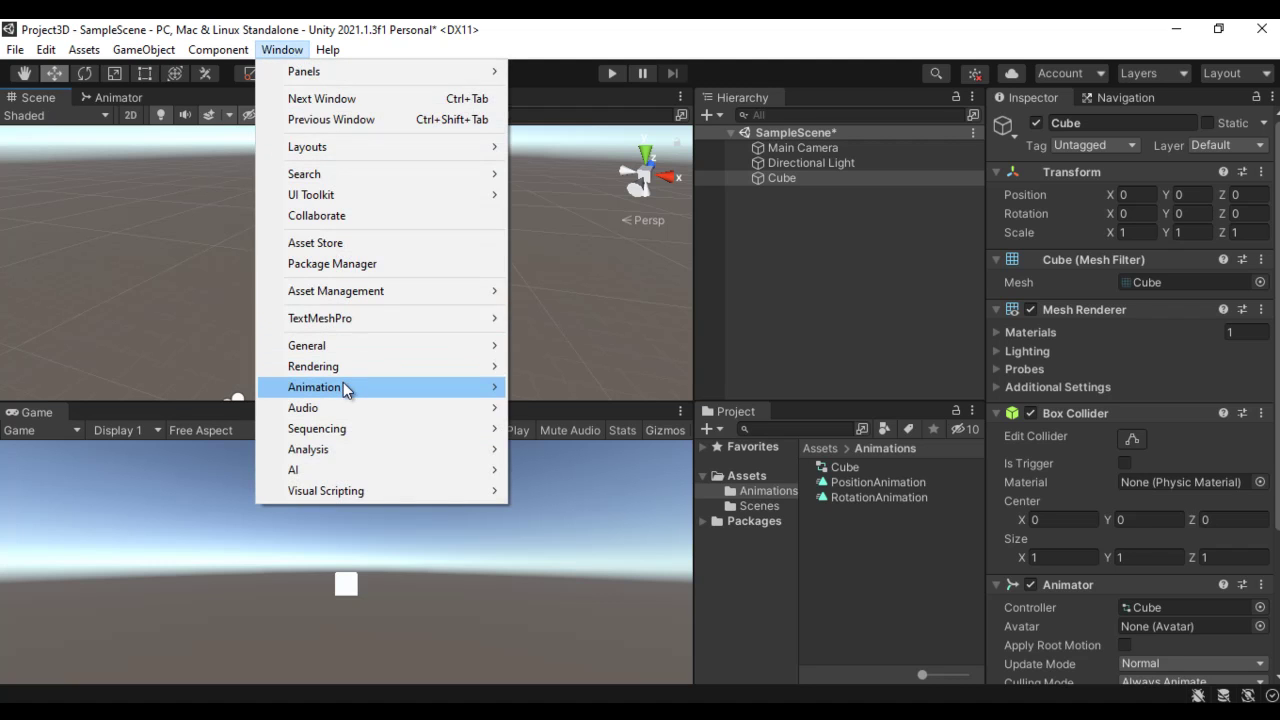
mouse_move(343, 387)
click(584, 388)
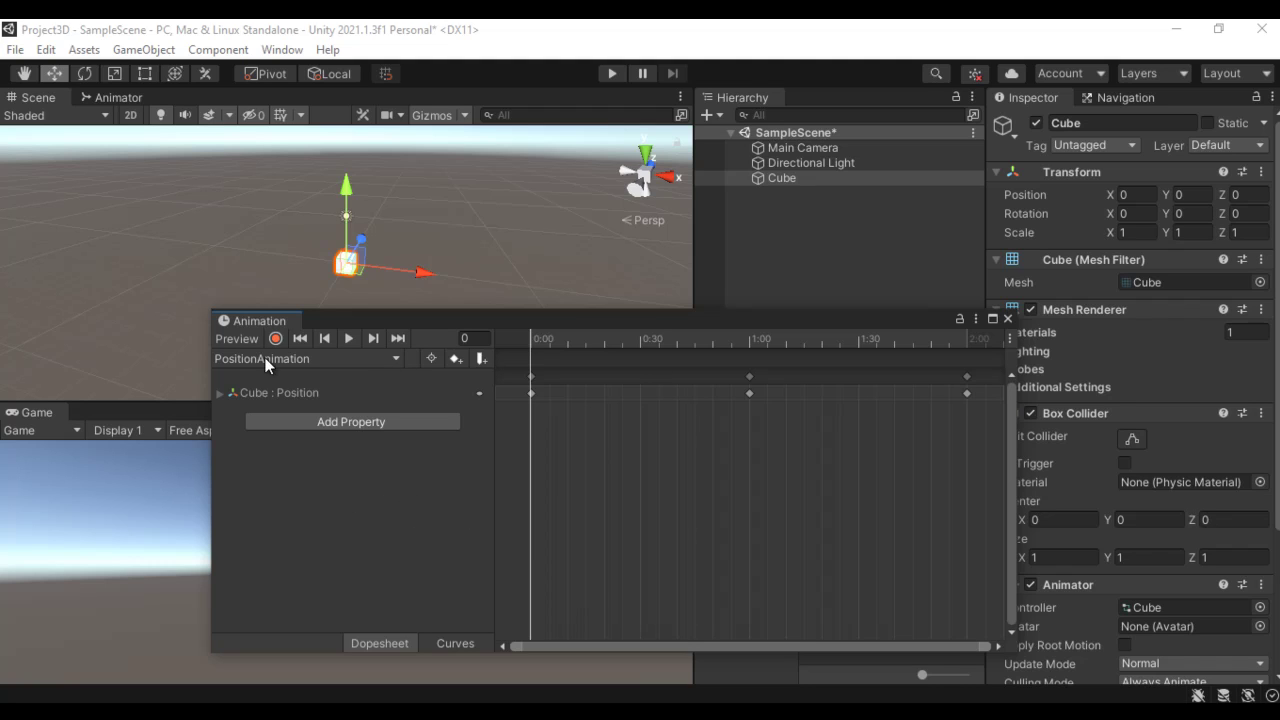
click(396, 357)
click(328, 427)
text(ScaleAnimation)
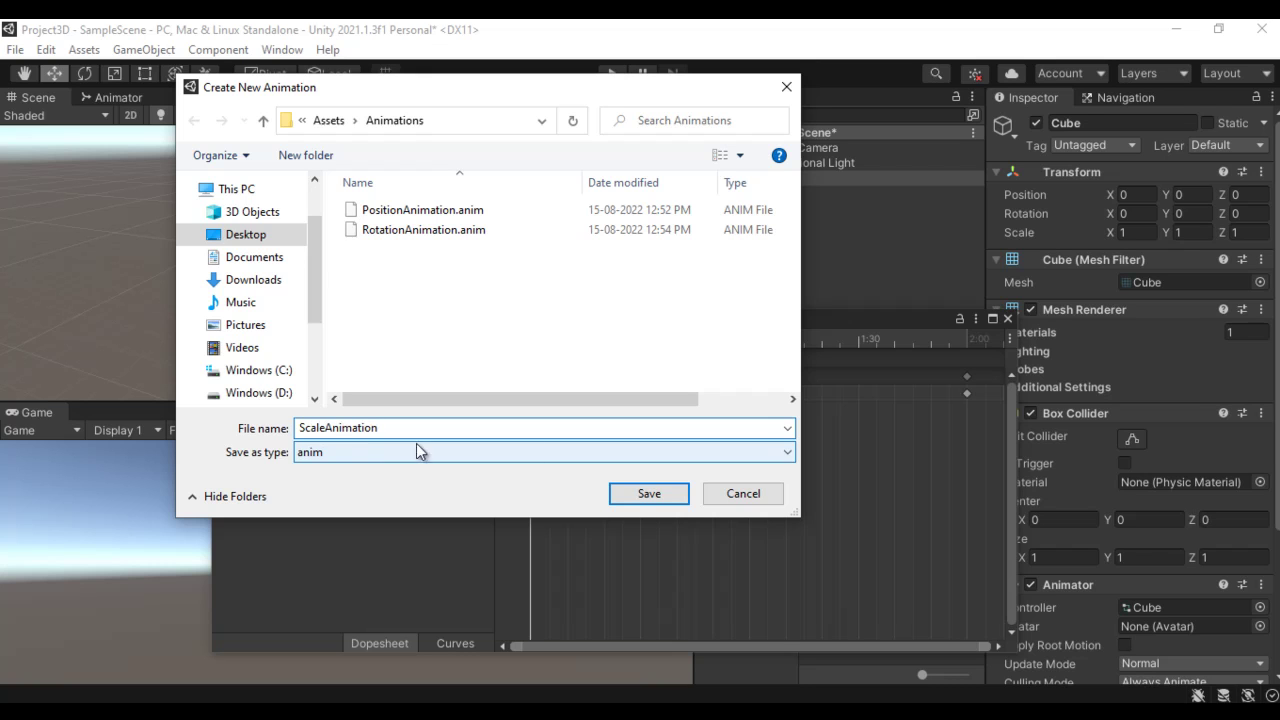
click(662, 497)
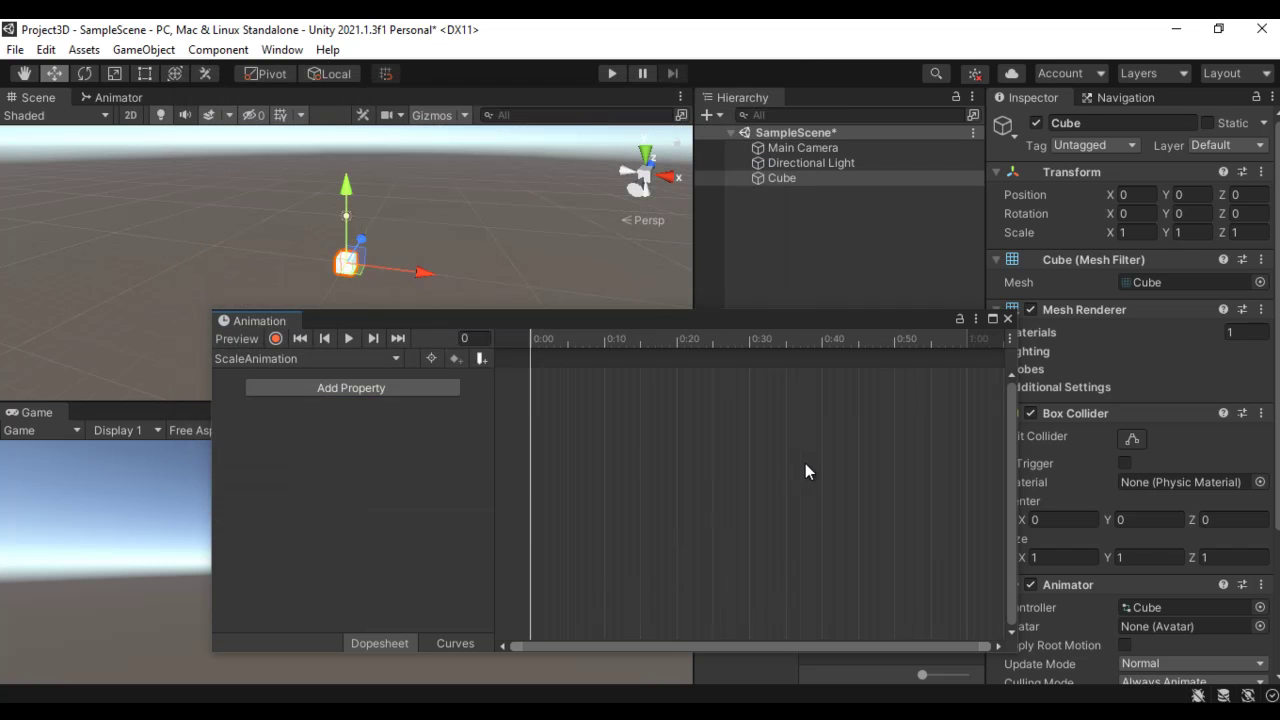
Add the Cube's Transform Scale property to ScaleAnimation and expand its X, Y and Z values.
click(362, 387)
click(470, 386)
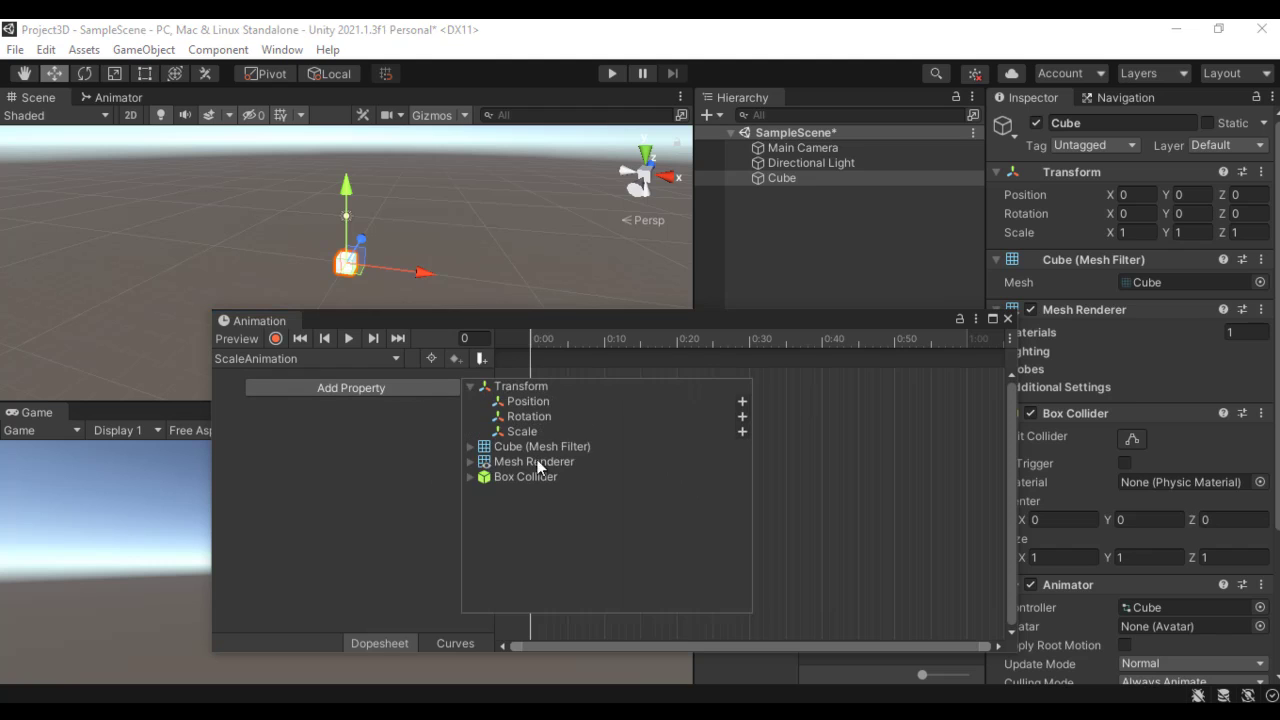
click(742, 431)
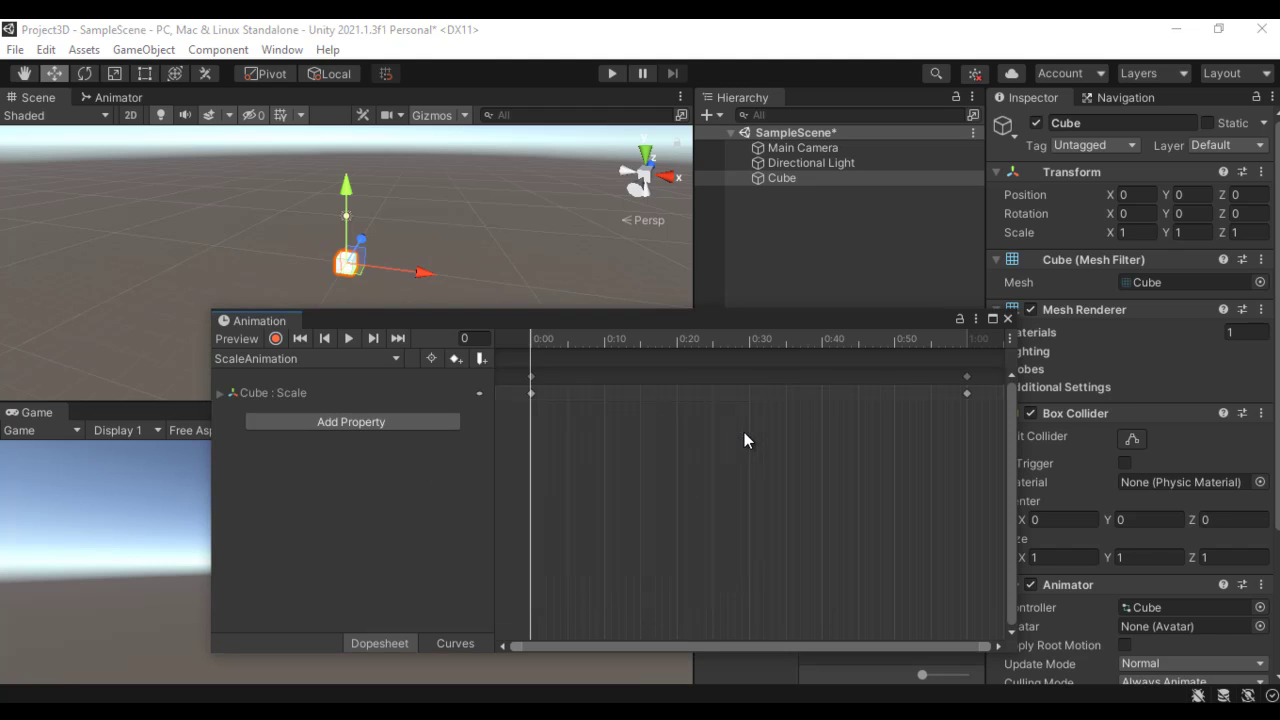
click(220, 394)
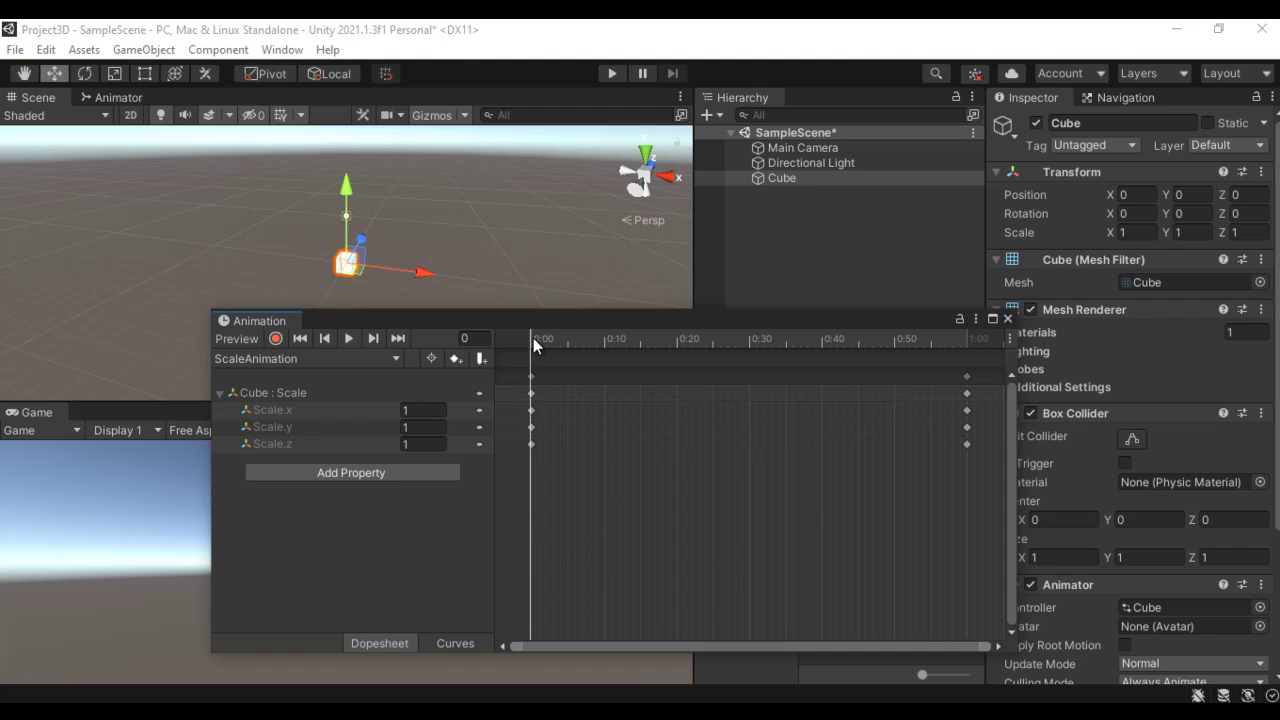
click(418, 445)
click(430, 428)
Set the Cube's Scale X, Y and Z to 2 at frame 60 of ScaleAnimation.
click(966, 342)
click(432, 411)
text(2)
key(Tab)
text(2)
key(Tab)
text(2)
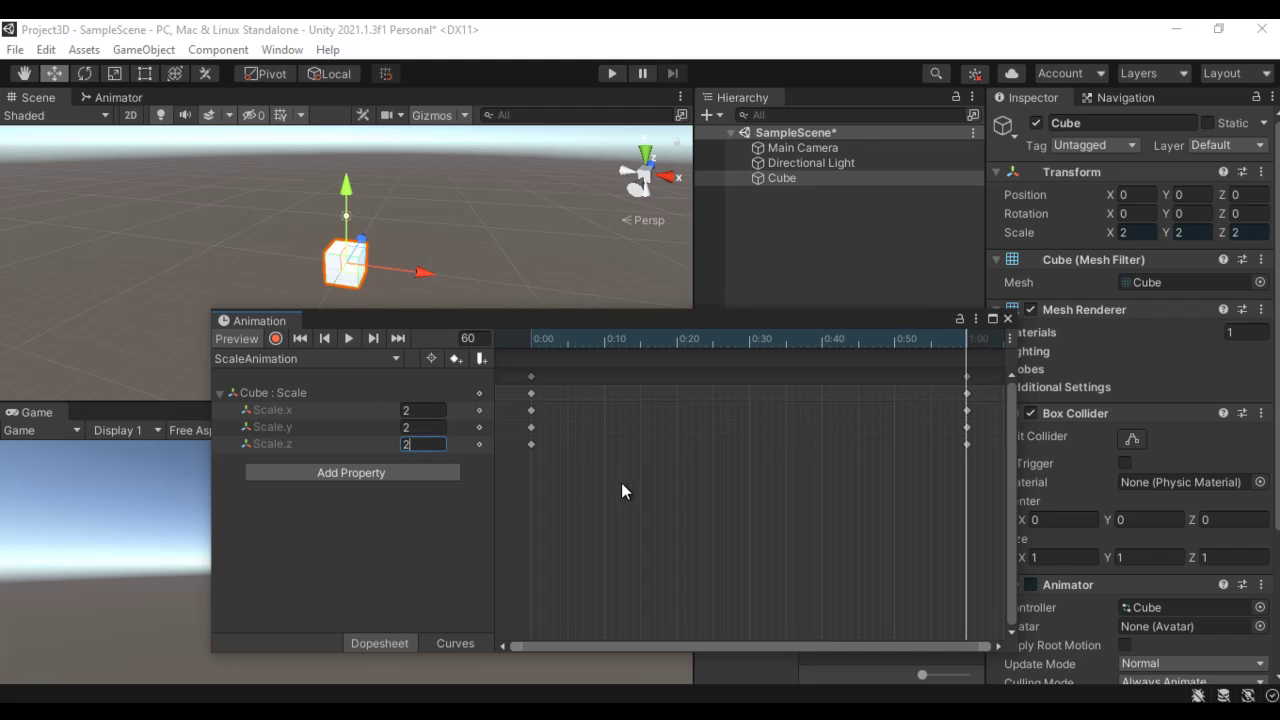
Add a keyframe at frame 120 with Scale X, Y and Z set to 1, and preview ScaleAnimation before closing the Animation window.
scroll(674, 472, down, 2)
scroll(674, 472, down, 6)
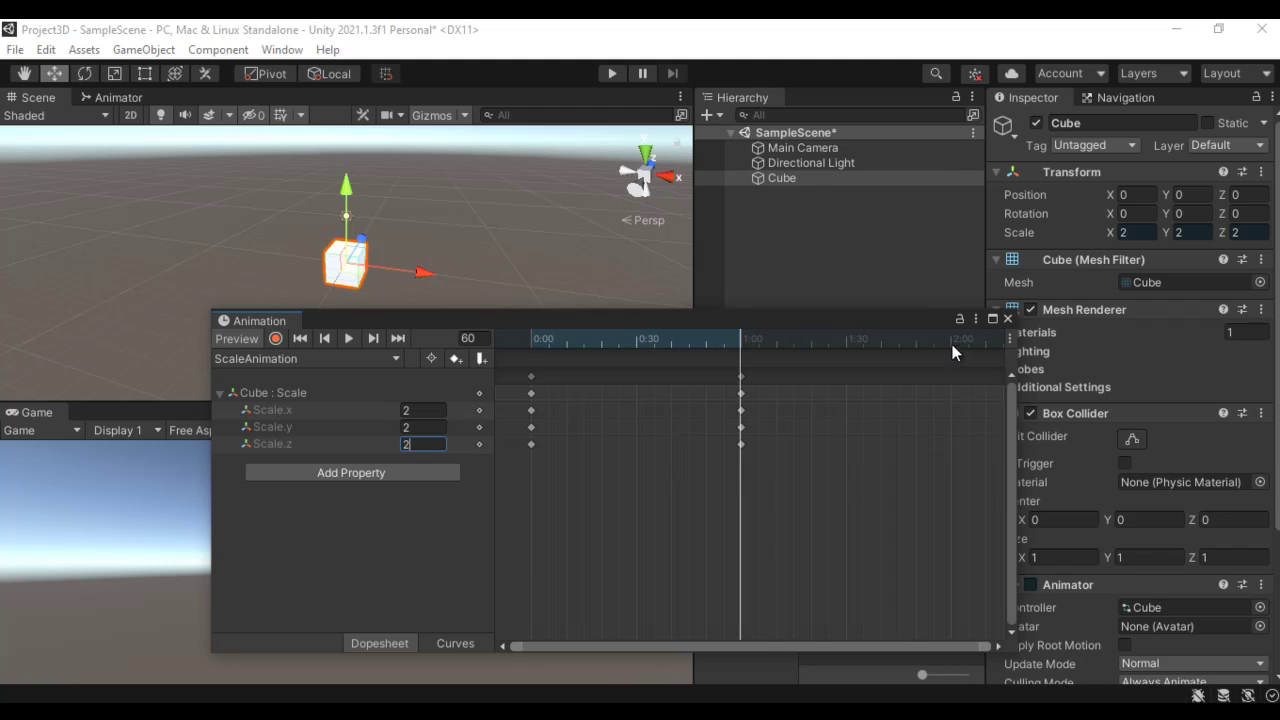
click(952, 347)
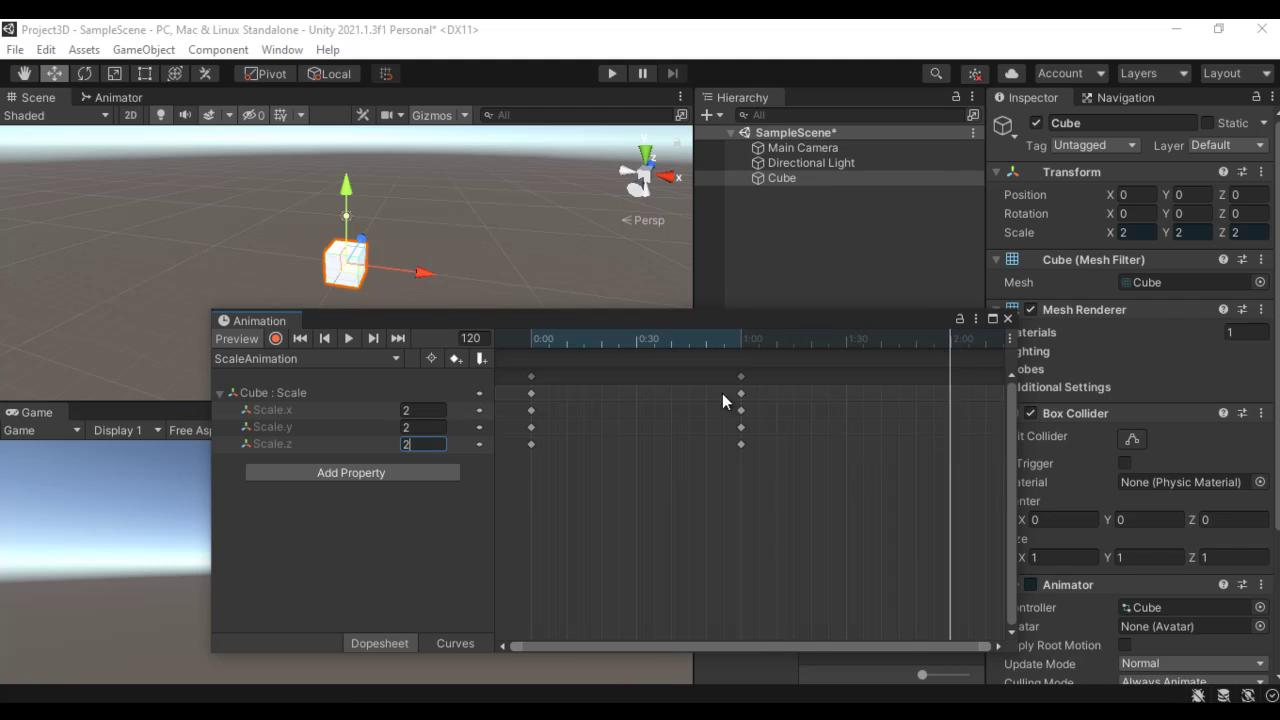
click(461, 358)
click(430, 410)
text(1)
key(Tab)
text(1)
key(Tab)
text(1)
click(349, 340)
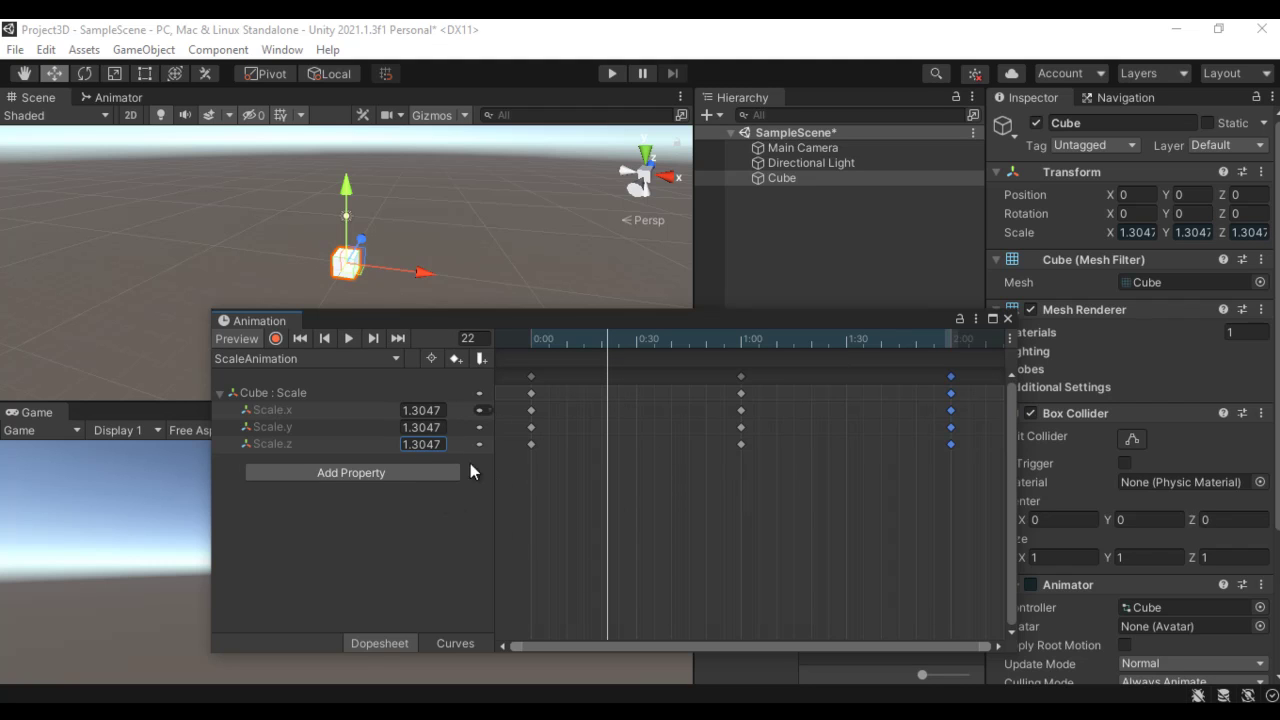
click(1007, 319)
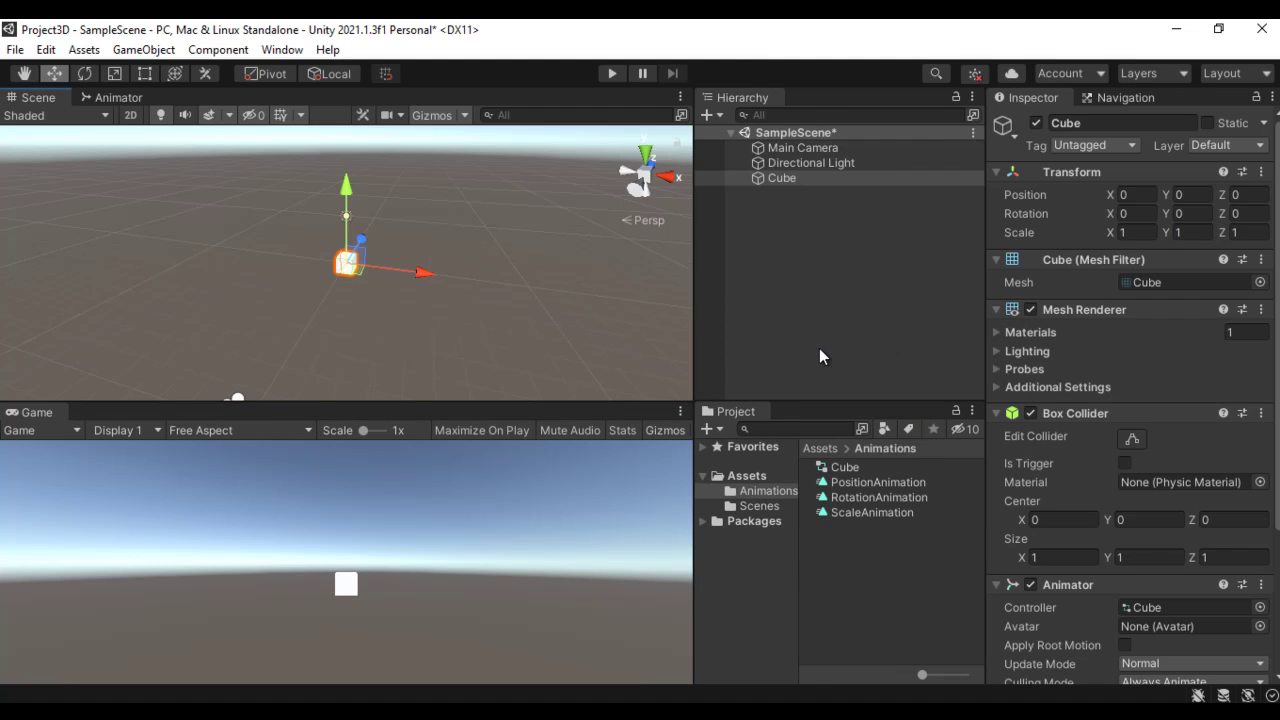
Open the Cube's Animator graph, align Entry above PositionAnimation, and arrange RotationAnimation and ScaleAnimation in a row after PositionAnimation.
click(790, 180)
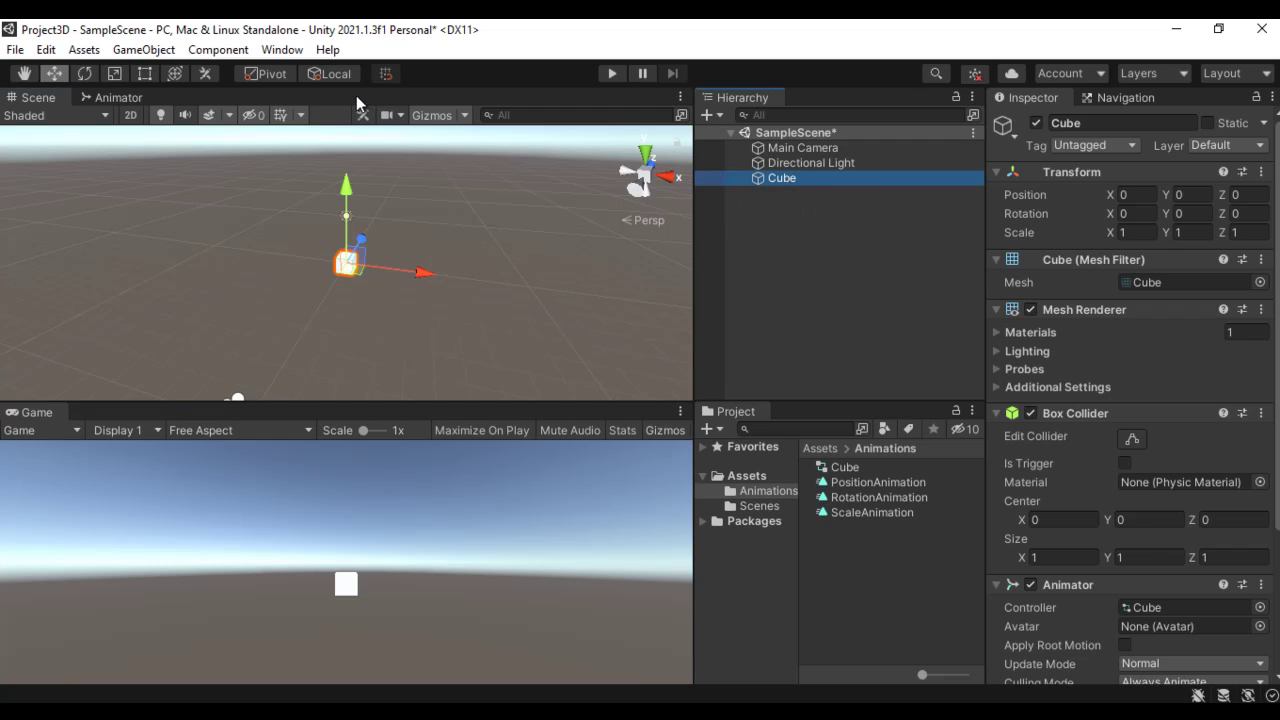
click(281, 49)
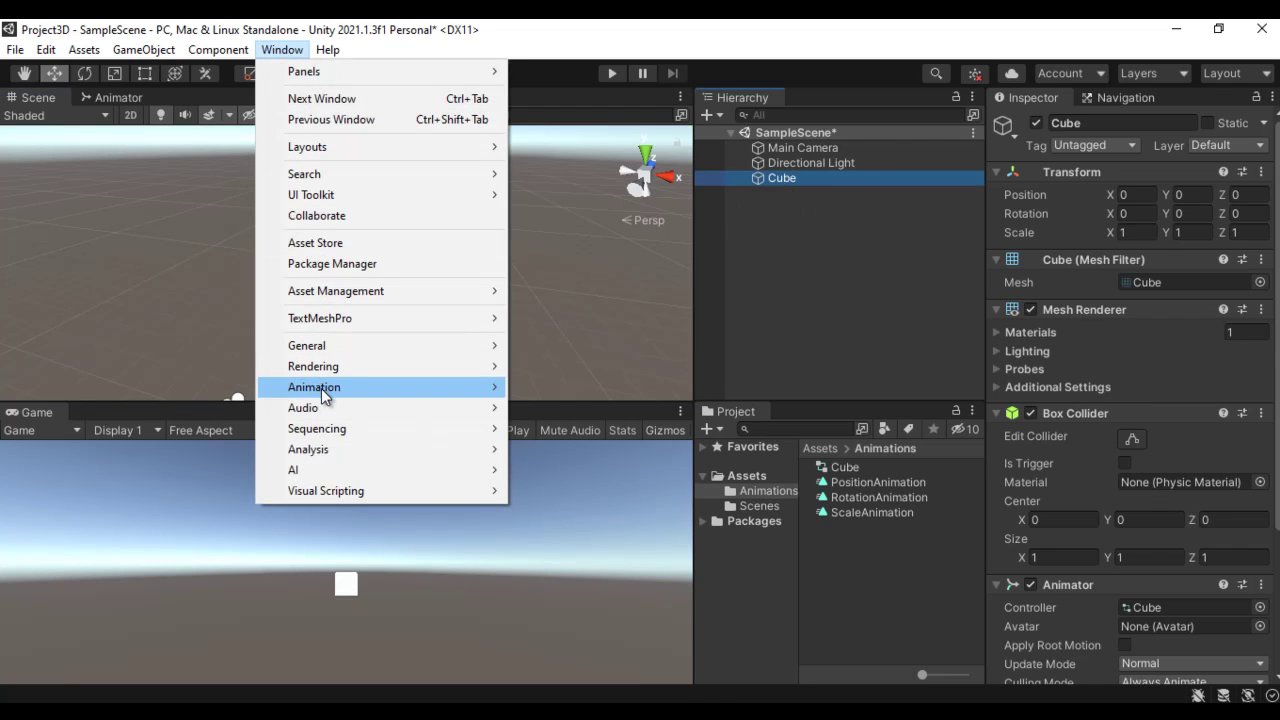
mouse_move(321, 388)
click(579, 407)
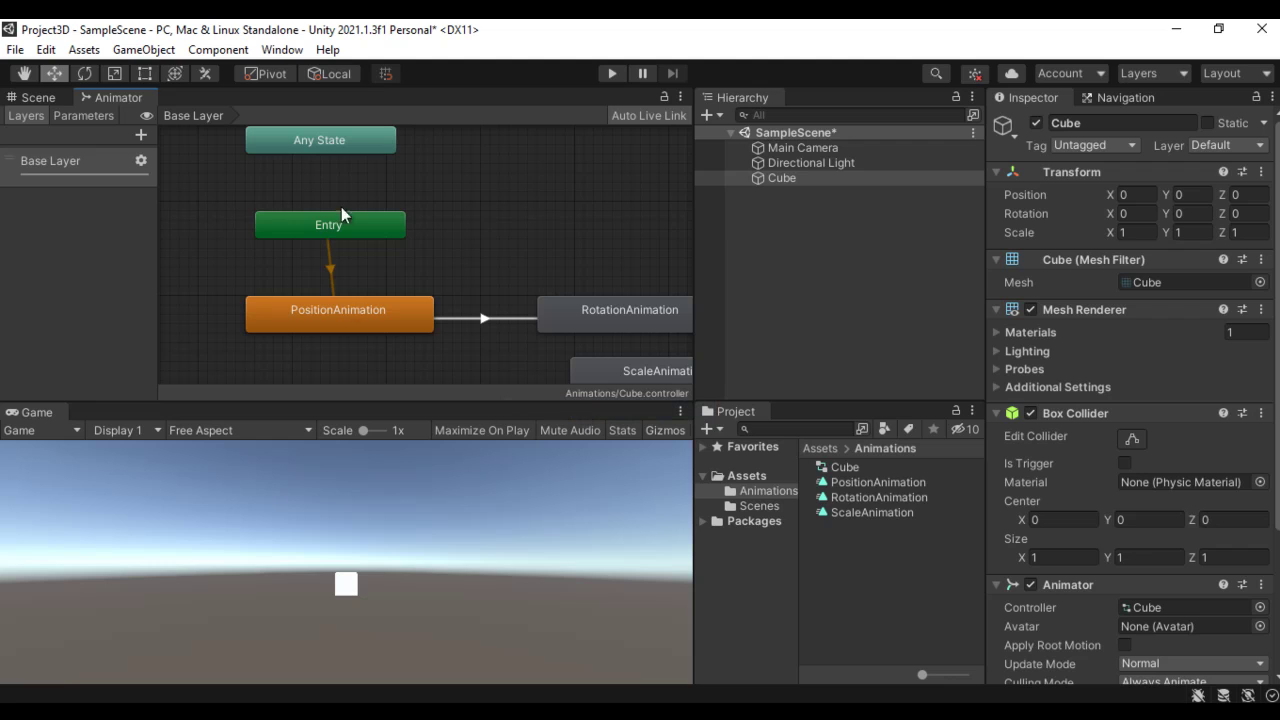
drag(617, 319, 552, 313)
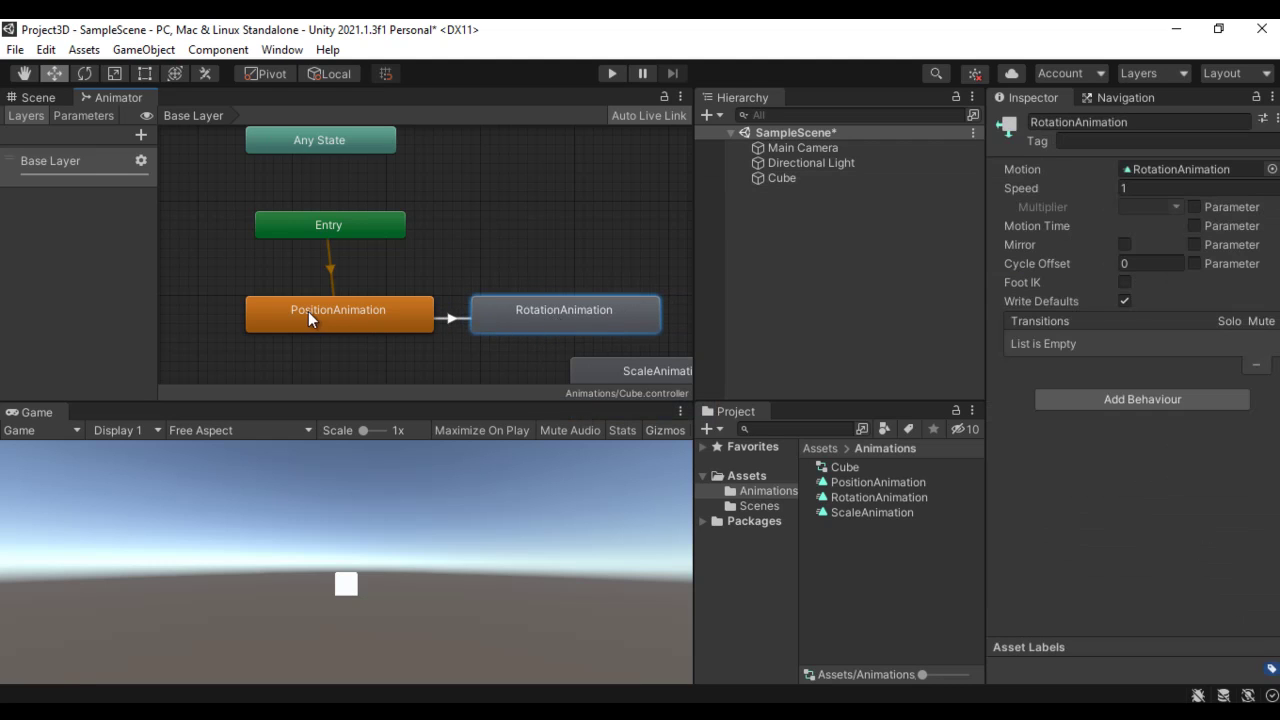
drag(376, 225, 387, 225)
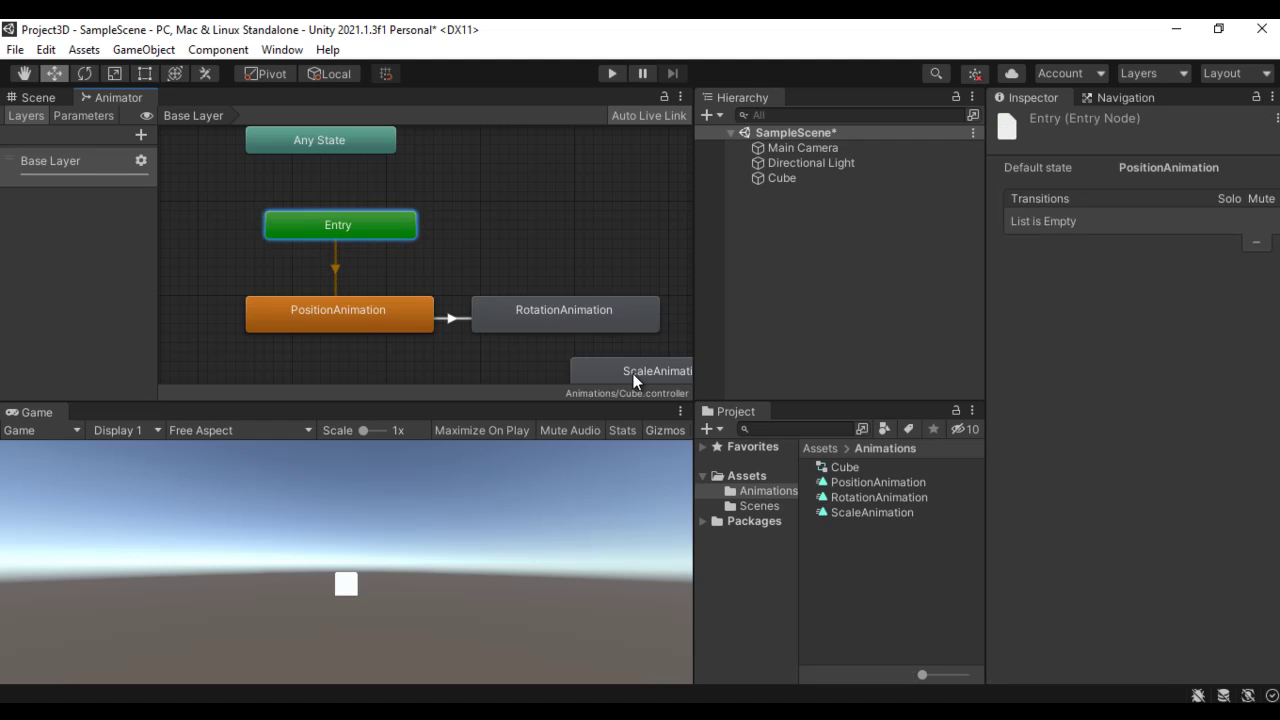
middle_drag(630, 233, 376, 228)
drag(446, 360, 601, 306)
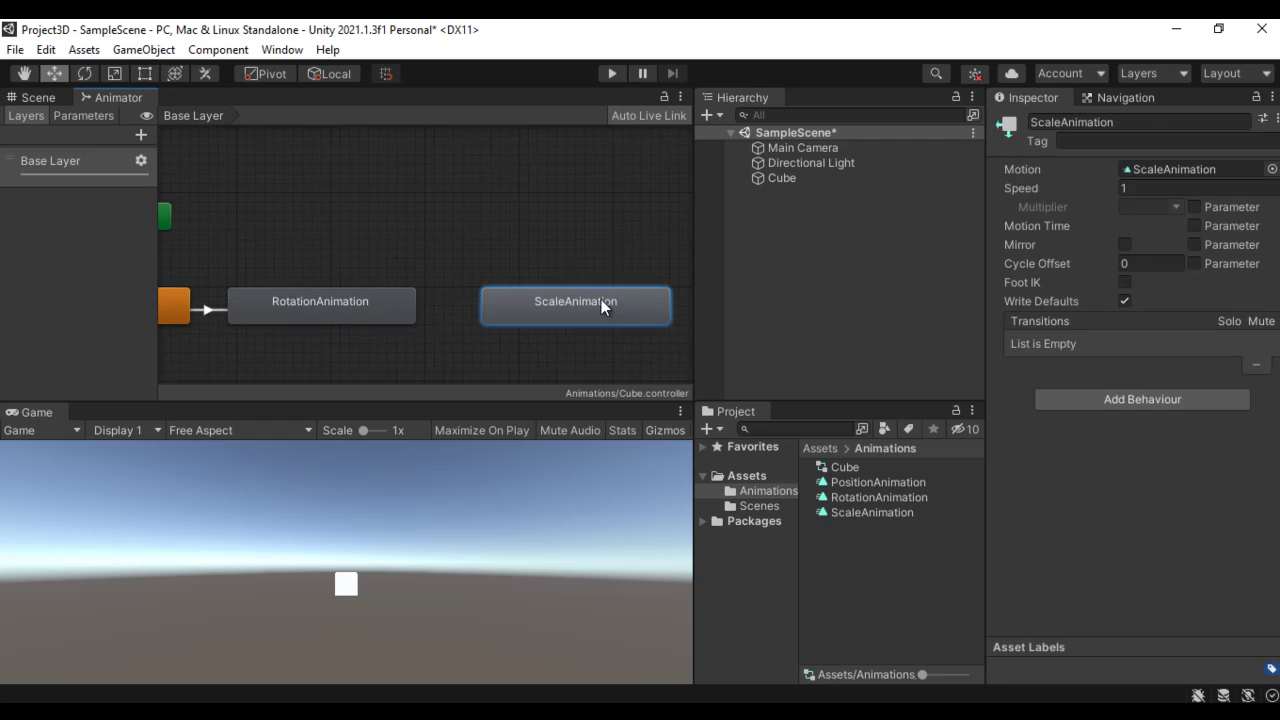
Make a transition from RotationAnimation to ScaleAnimation.
click(350, 310)
right_click(350, 310)
click(398, 322)
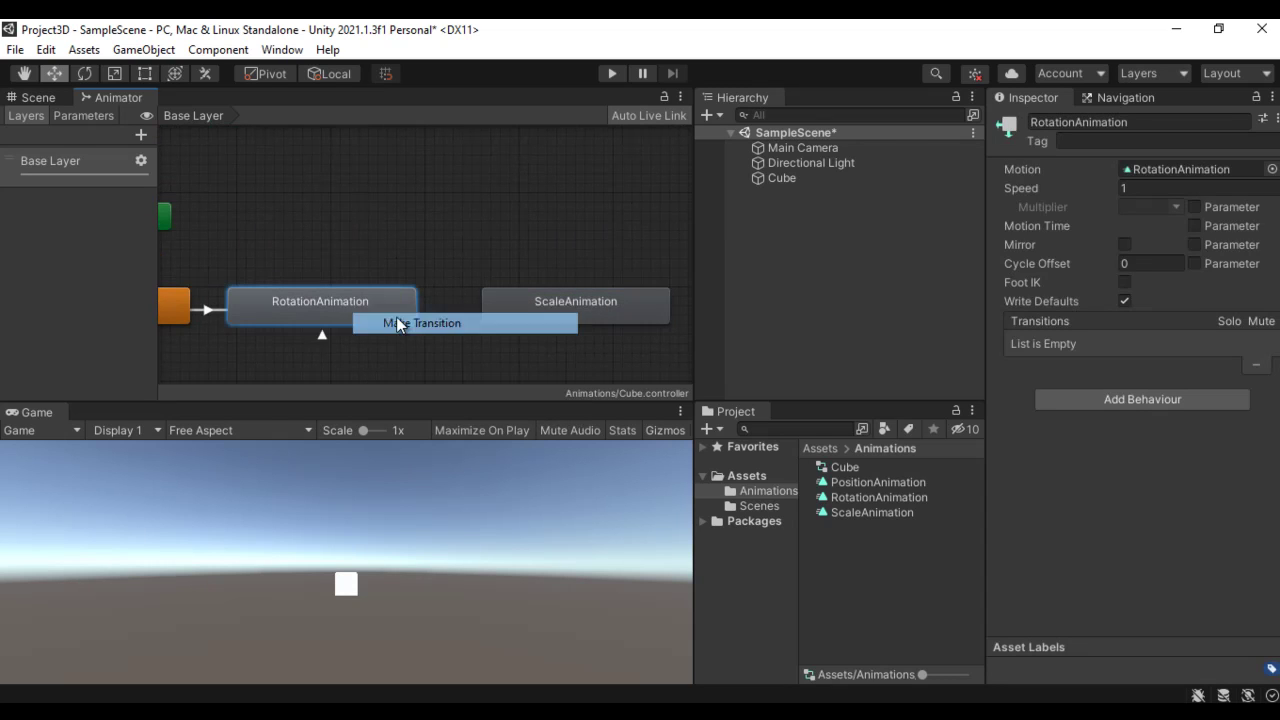
click(537, 307)
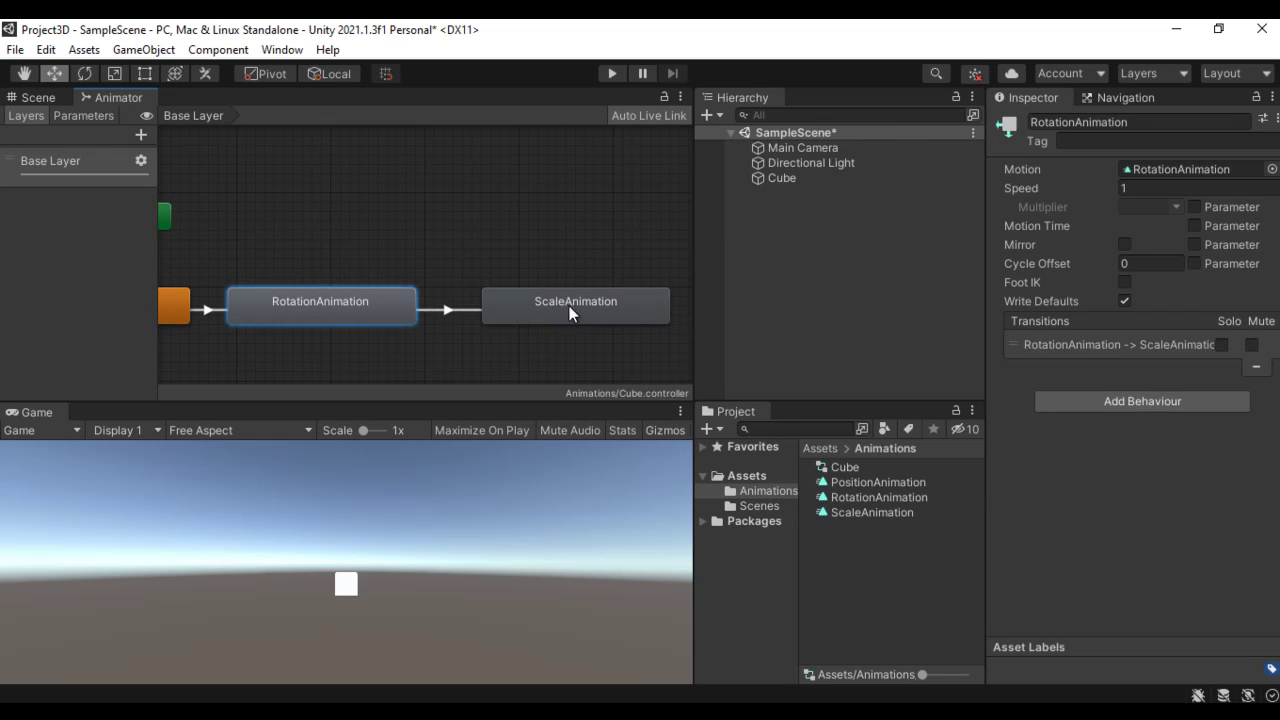
Play the scene to check the chained animation states running up to ScaleAnimation, and stop playback.
click(612, 74)
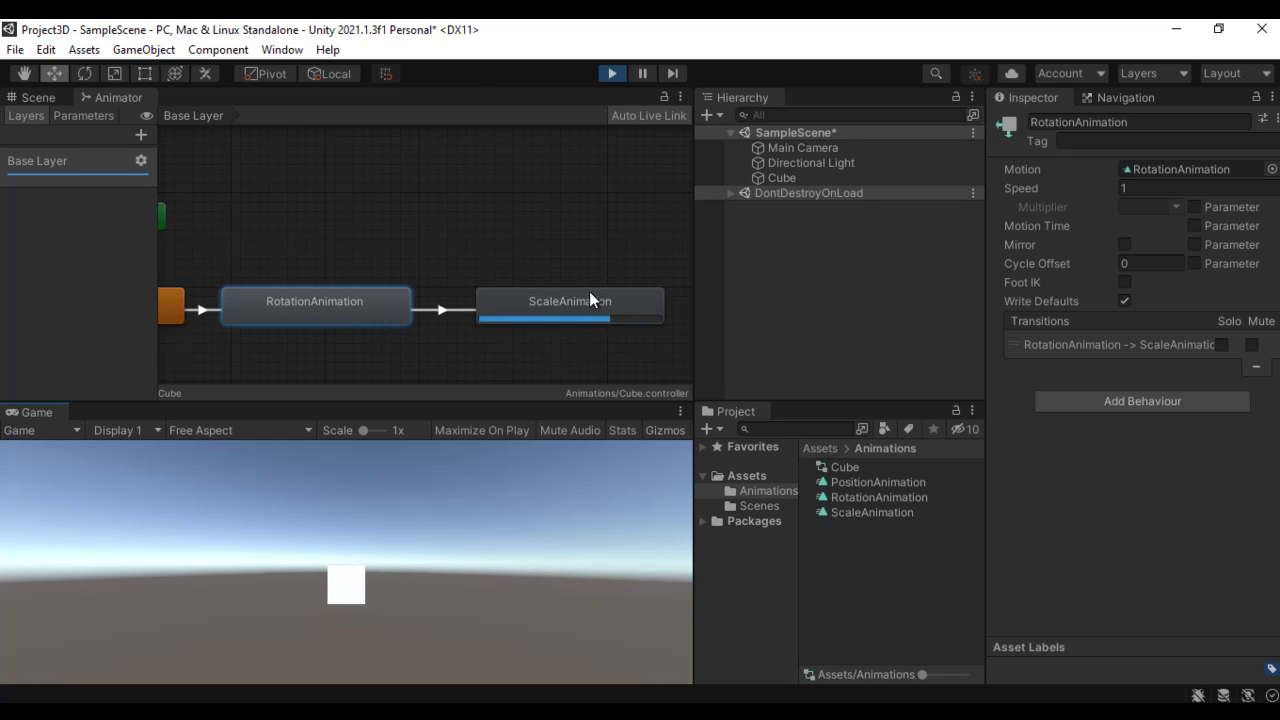
click(612, 73)
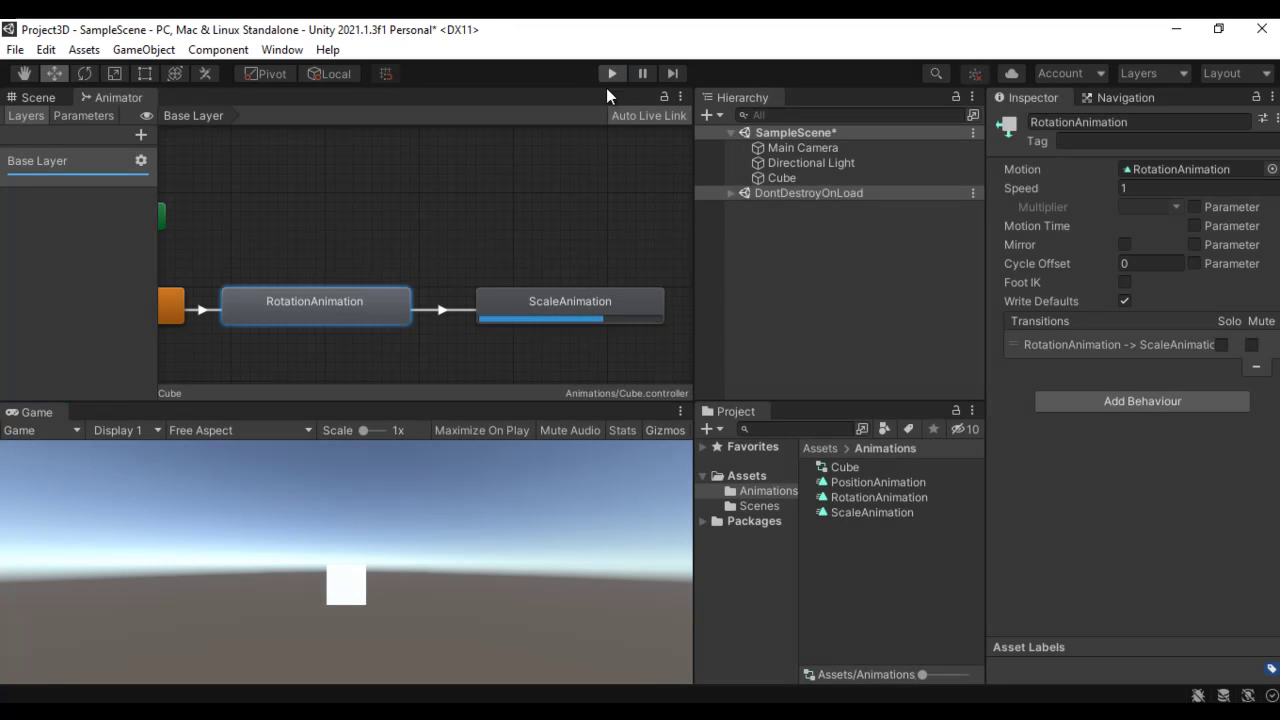
Rearrange the Animator states into a triangle, with RotationAnimation below and between PositionAnimation and ScaleAnimation.
key(f)
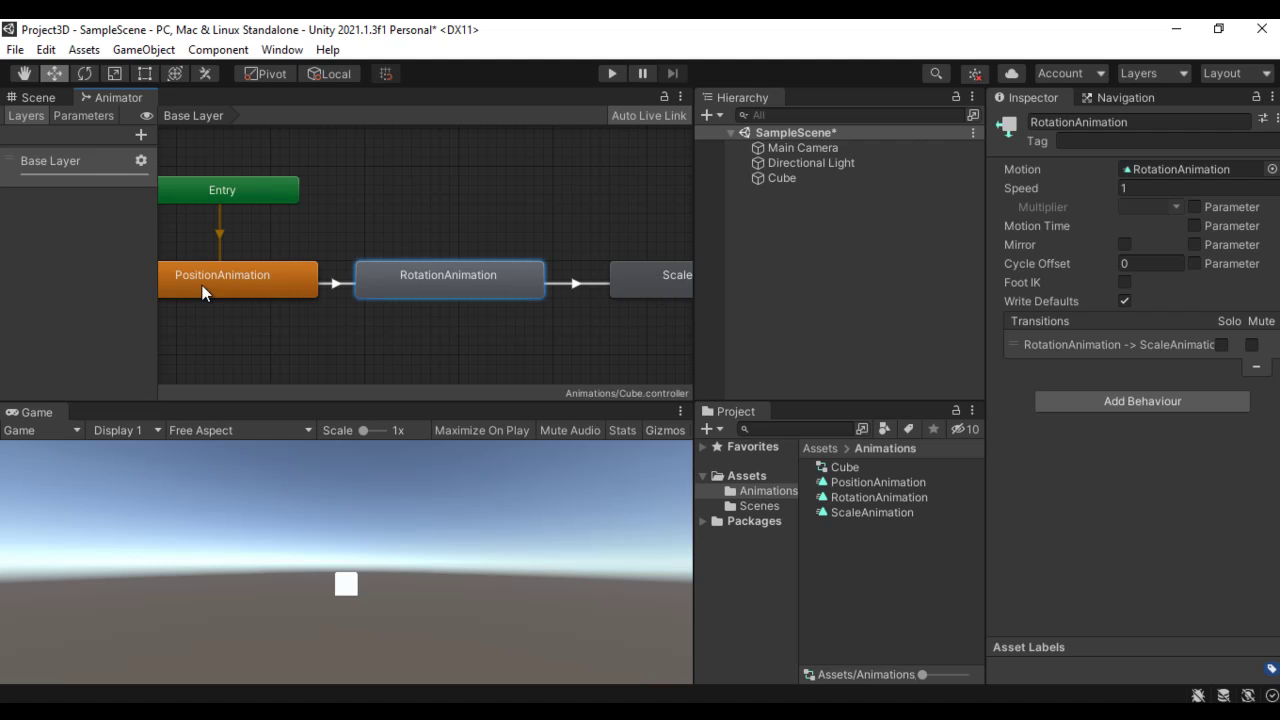
drag(443, 276, 443, 380)
drag(645, 285, 589, 299)
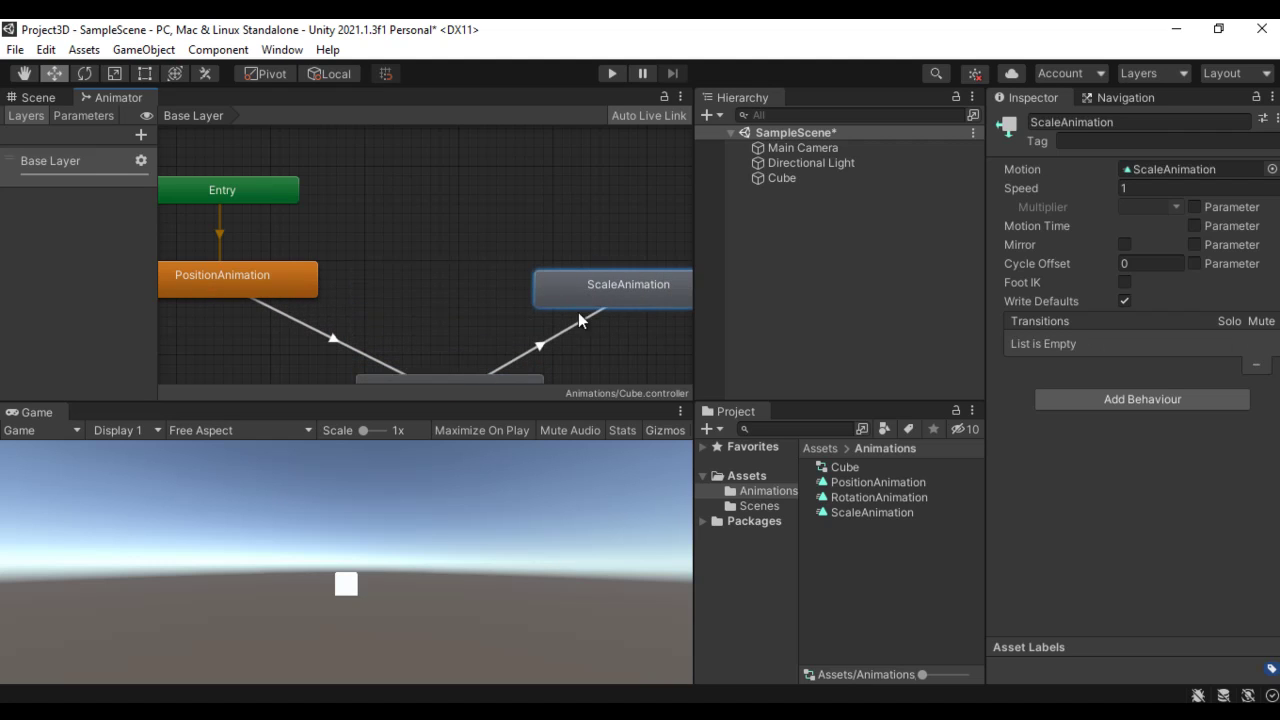
Make a transition from ScaleAnimation back to PositionAnimation, and play the scene briefly to test the loop.
right_click(552, 282)
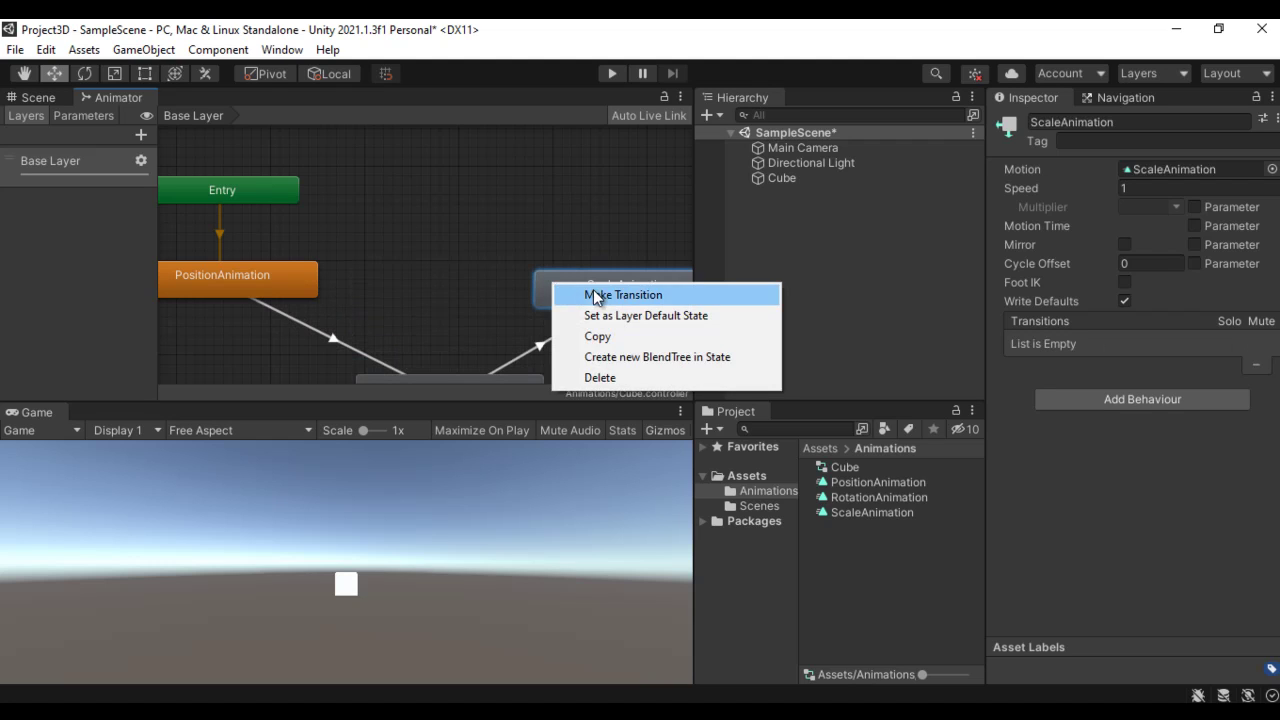
click(594, 291)
click(298, 280)
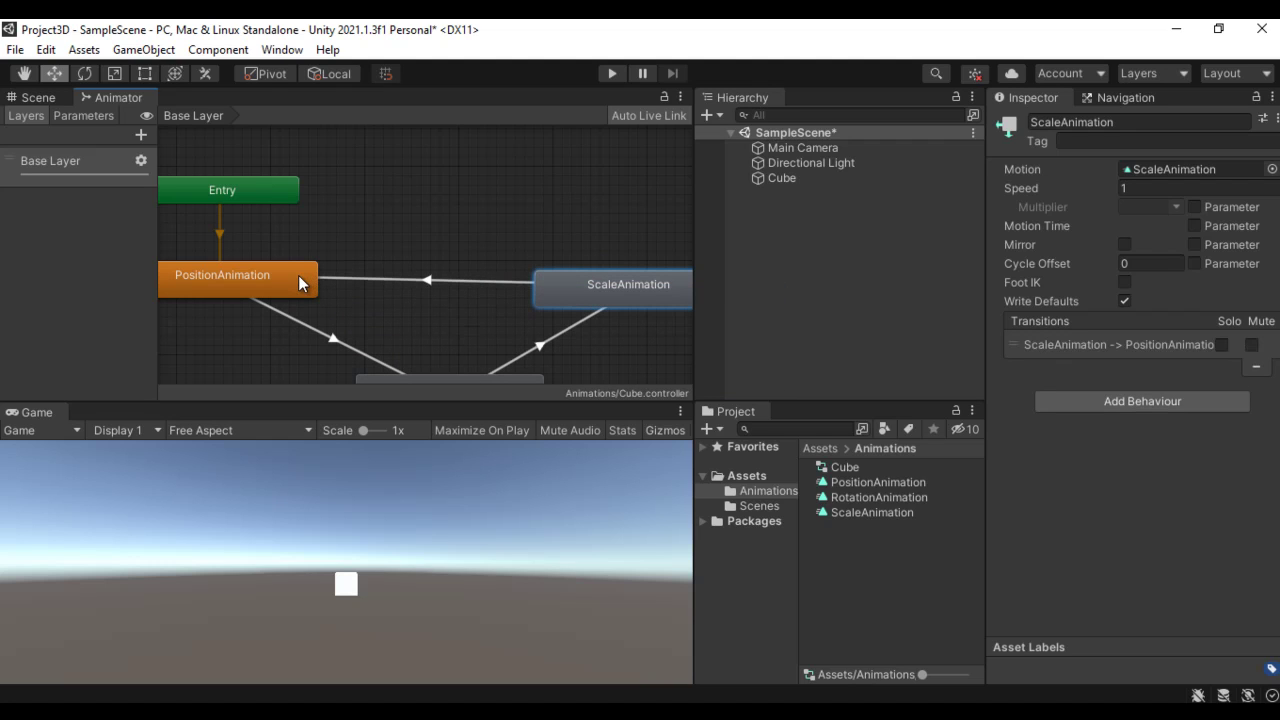
click(614, 74)
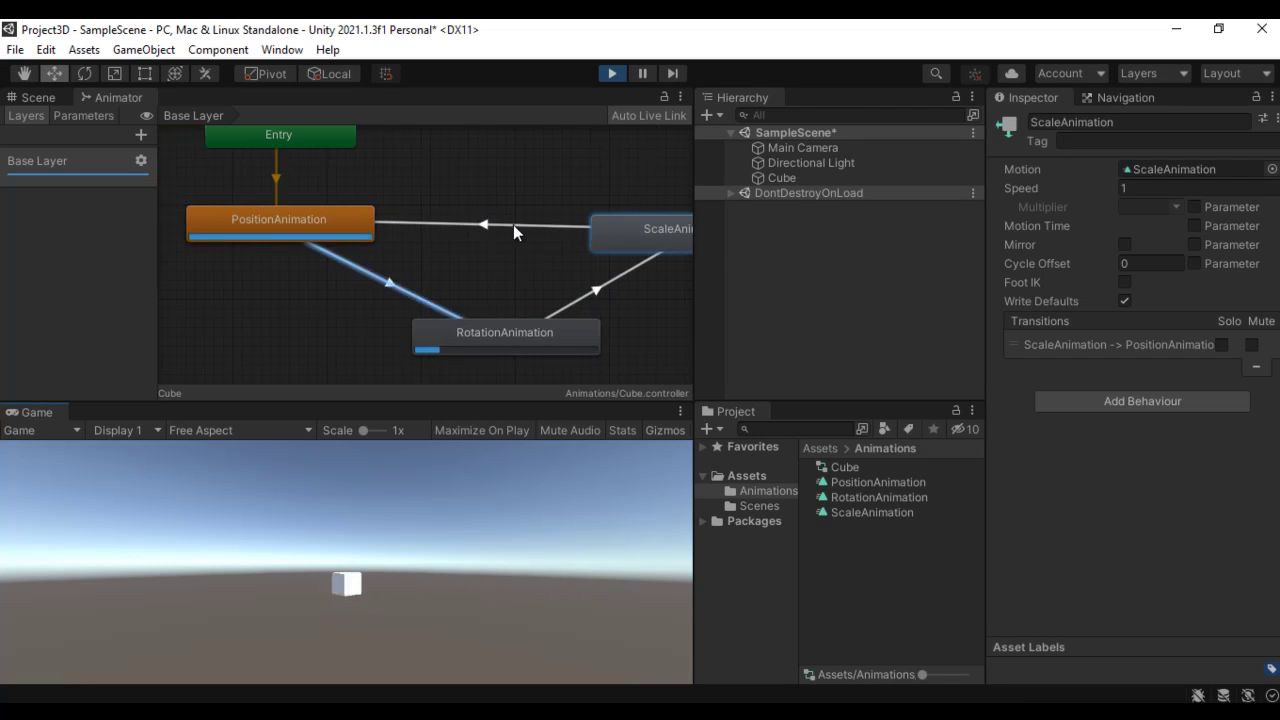
click(612, 73)
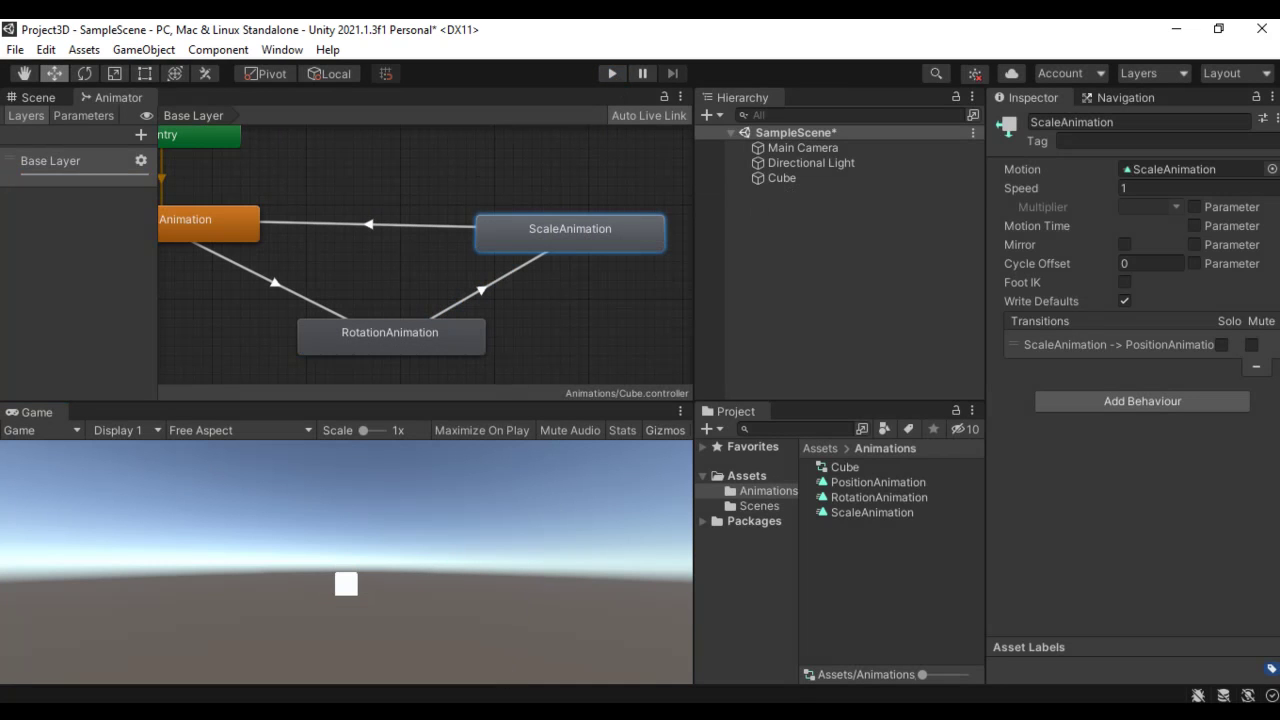
Switch to the Word notes on creating an animation state machine and review the position and rotation clip steps.
mouse_move(511, 695)
click(645, 643)
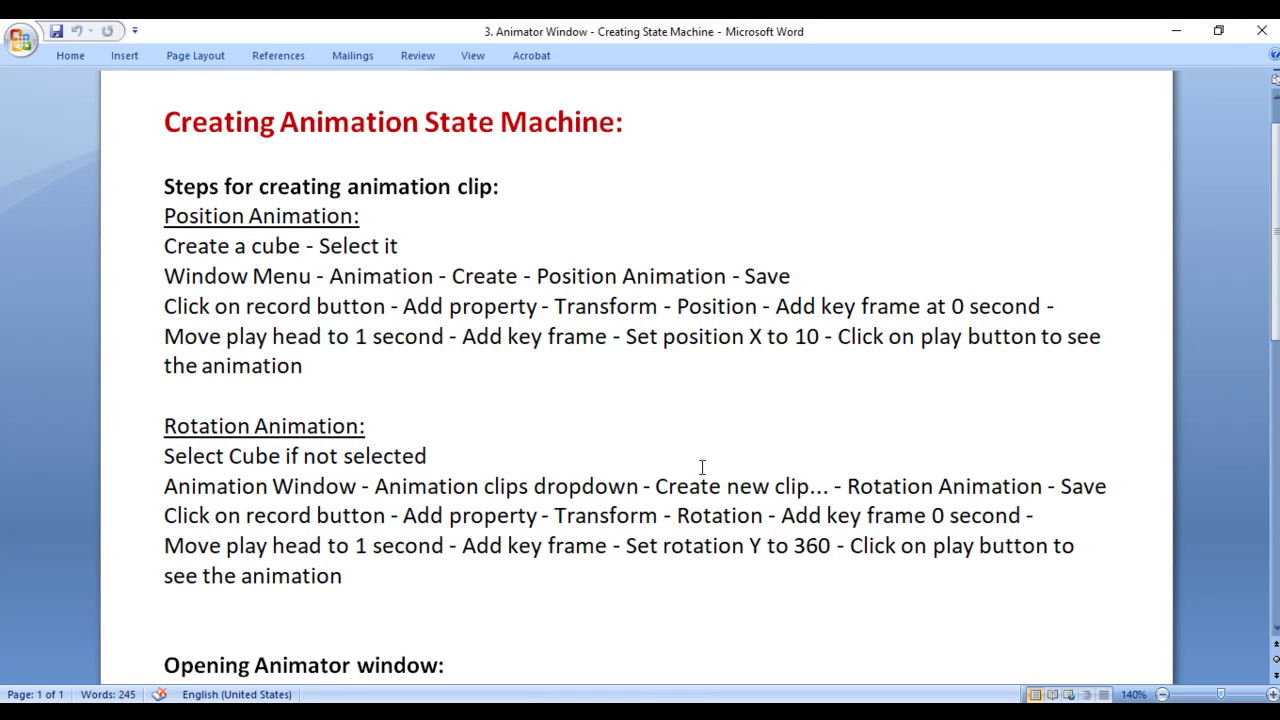
drag(164, 186, 306, 372)
click(180, 416)
drag(180, 416, 355, 546)
scroll(543, 443, down, 5)
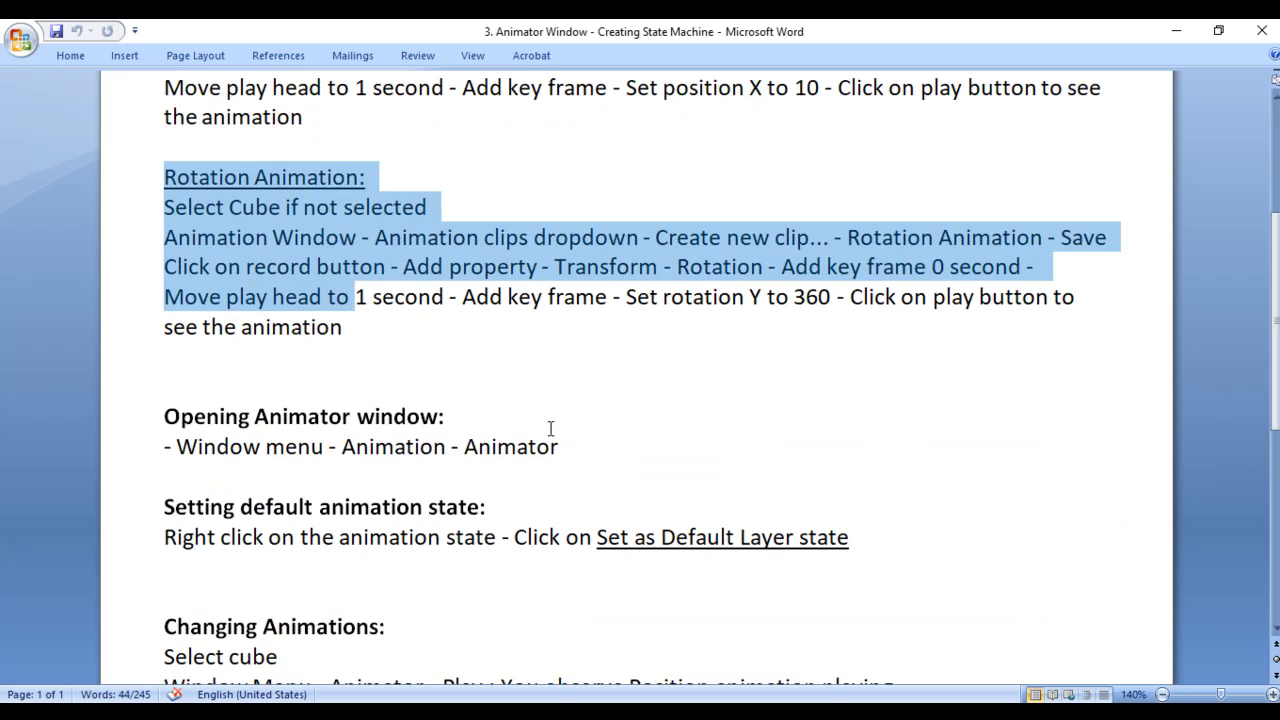
Review the notes on opening the Animator window, setting the default state and switching animations with Make transition.
drag(165, 229, 566, 247)
scroll(529, 444, down, 1)
drag(598, 287, 836, 290)
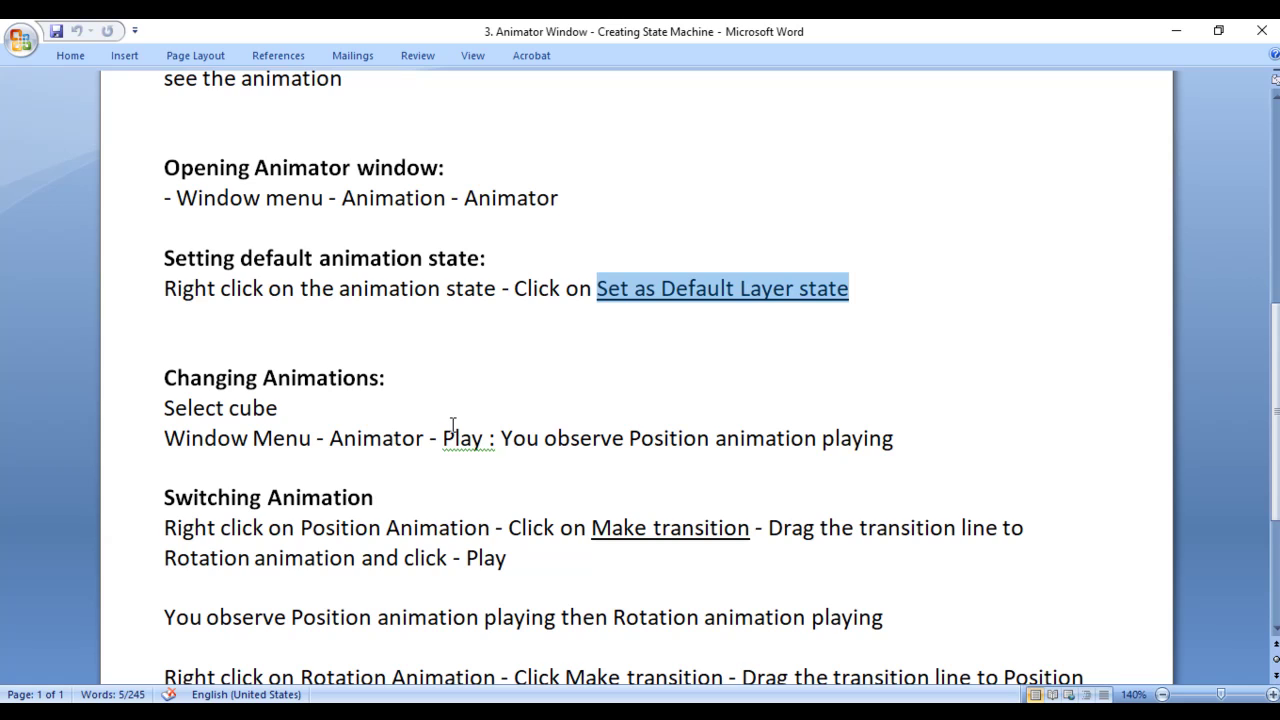
scroll(489, 390, down, 3)
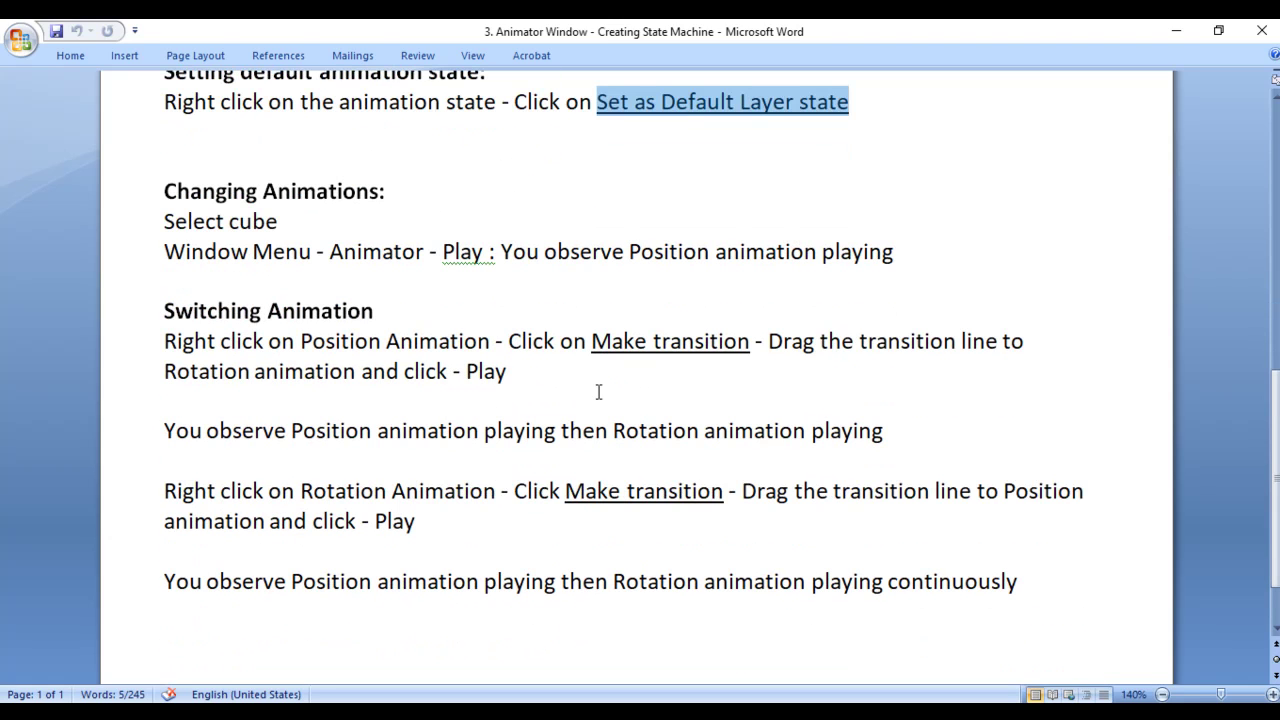
drag(592, 341, 750, 342)
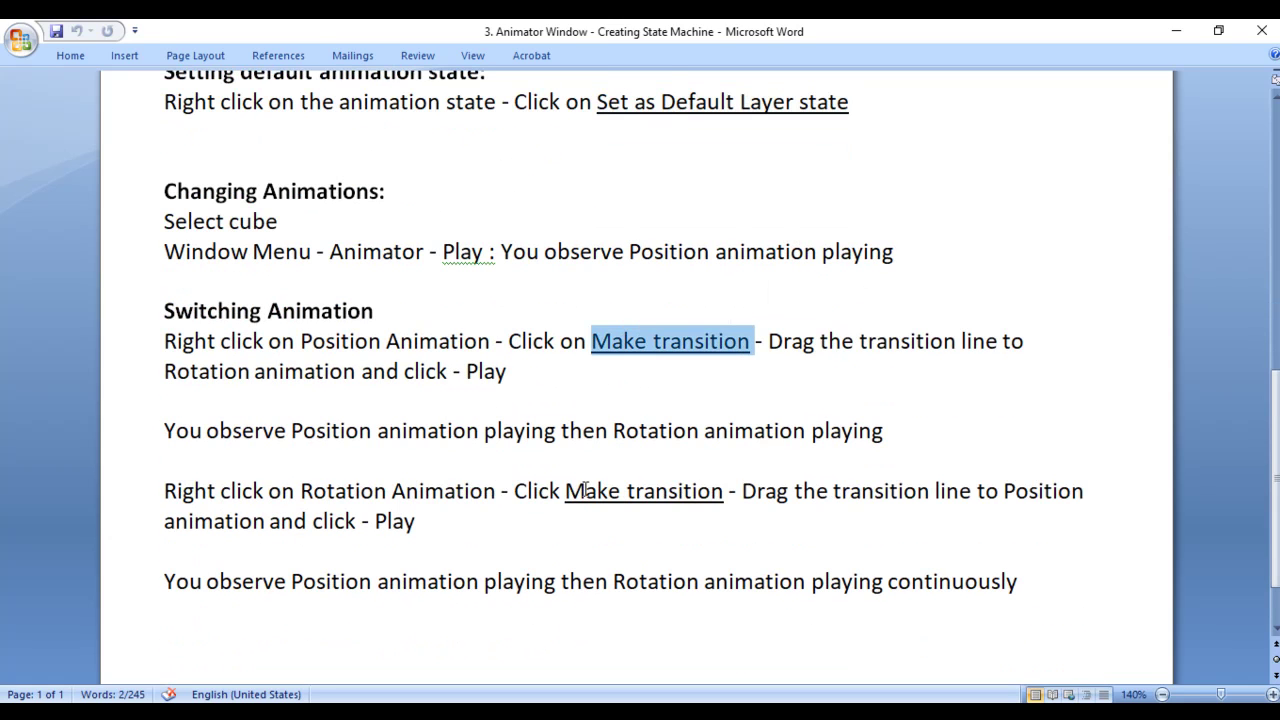
drag(565, 491, 729, 493)
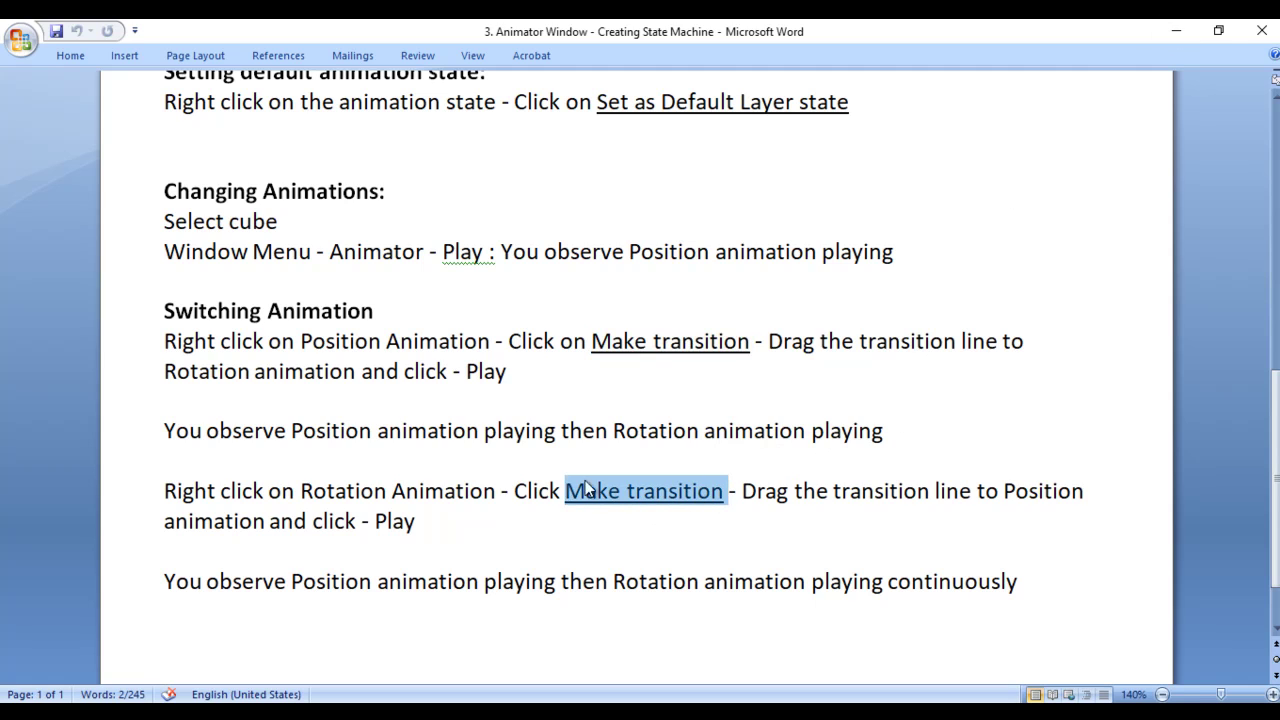
Minimize the Word notes and the Unity editor to show the desktop.
click(1176, 31)
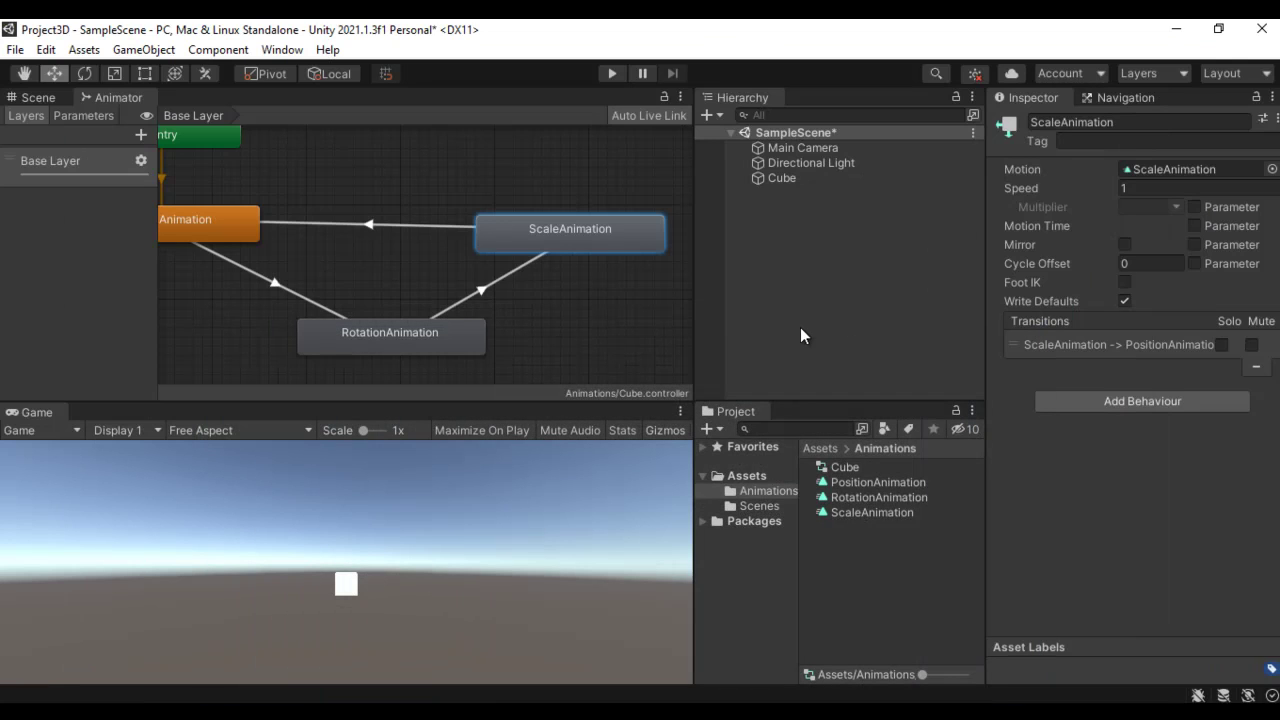
click(1176, 29)
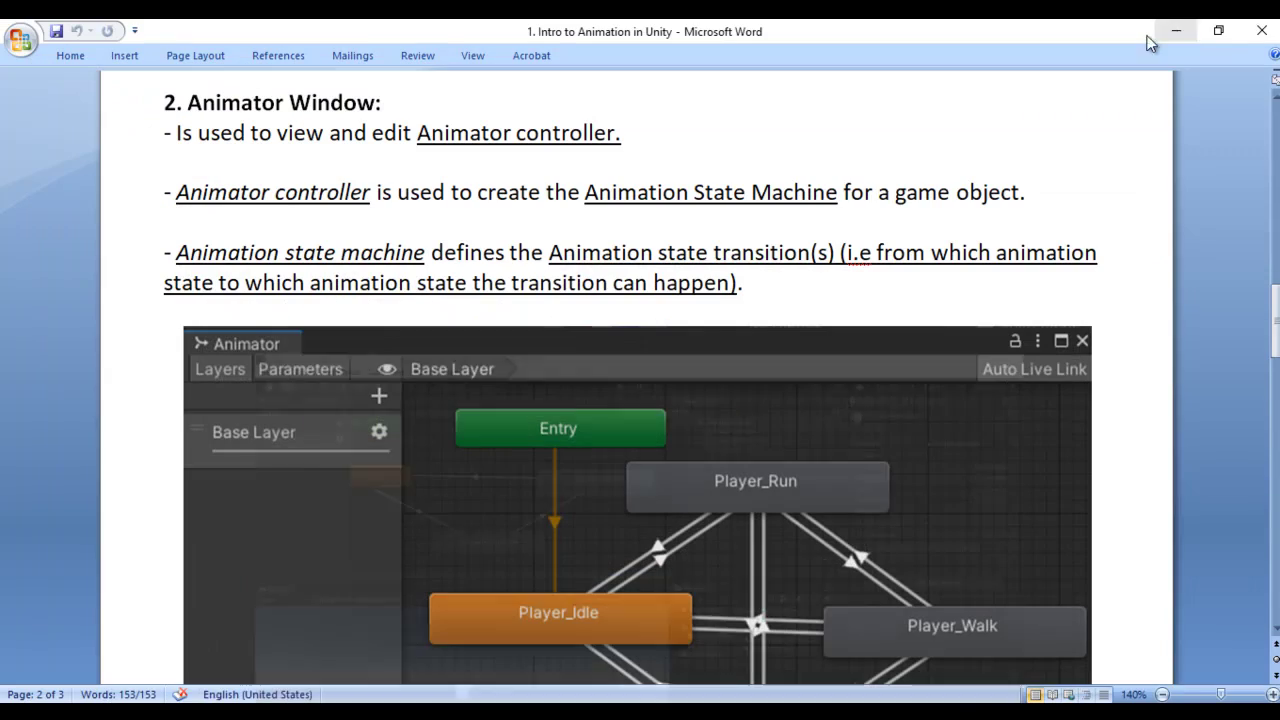
click(1176, 29)
click(1172, 31)
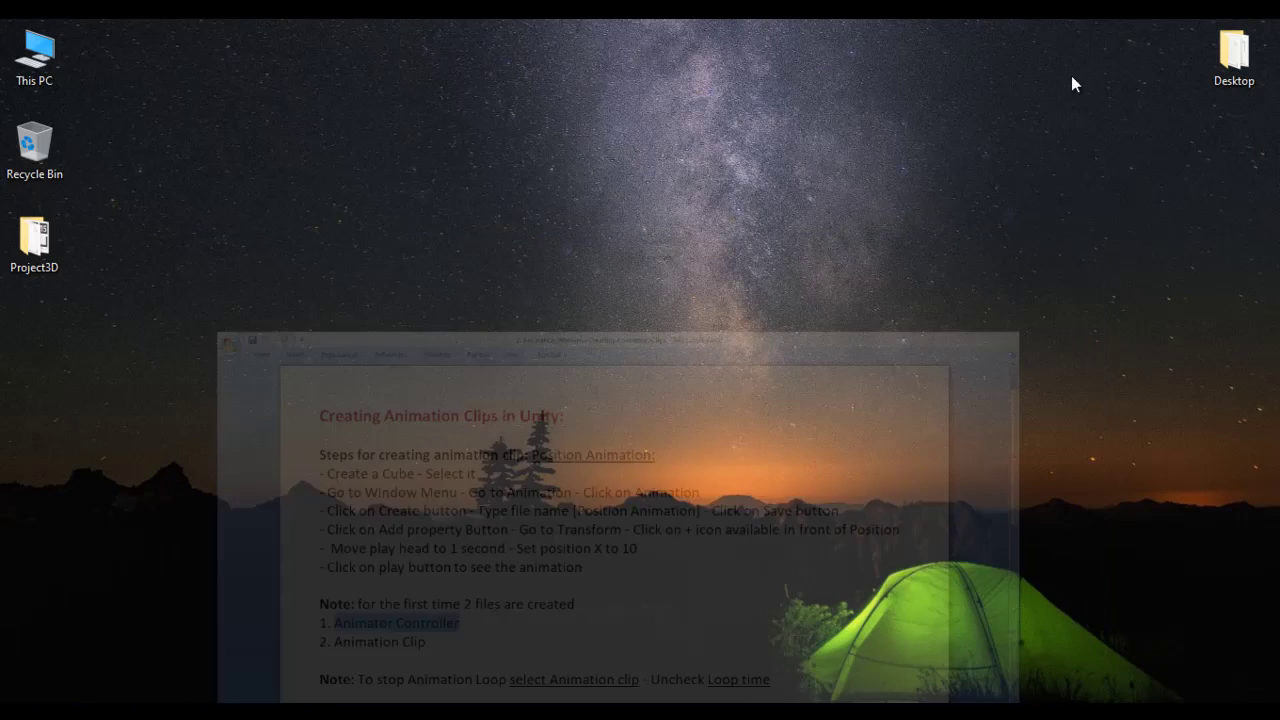